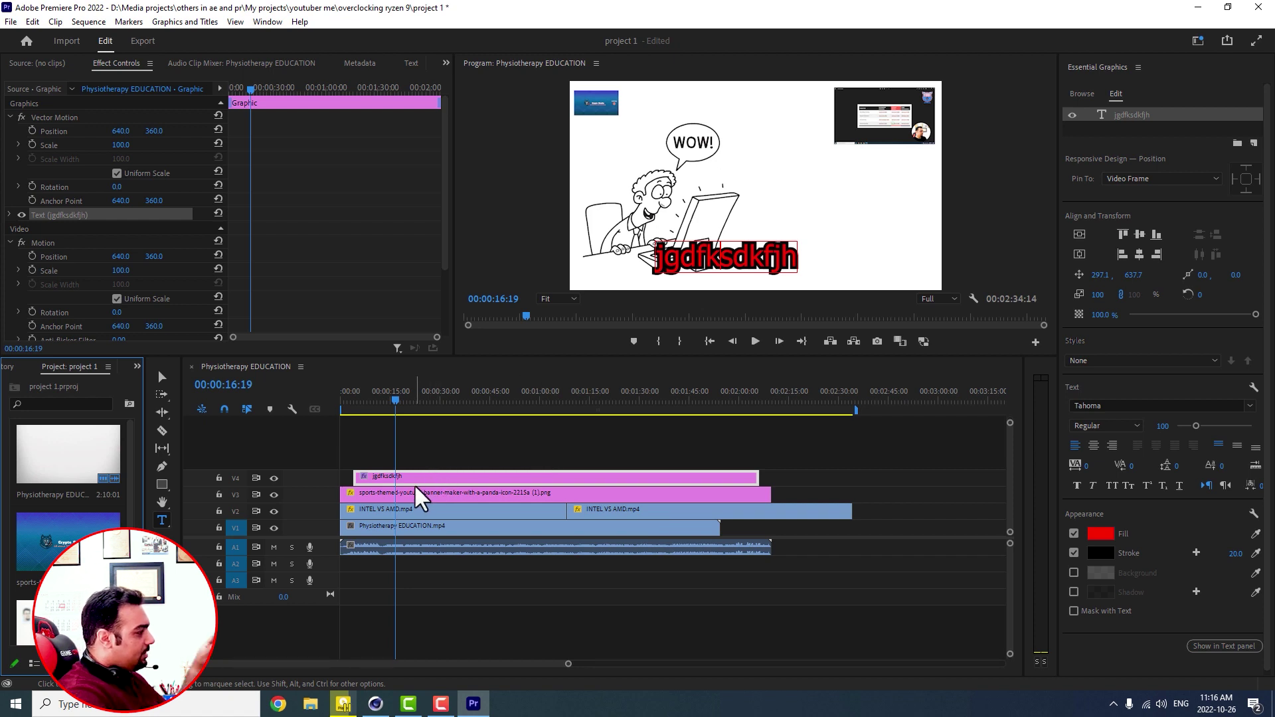
Give the sequence timeline focus
click(432, 491)
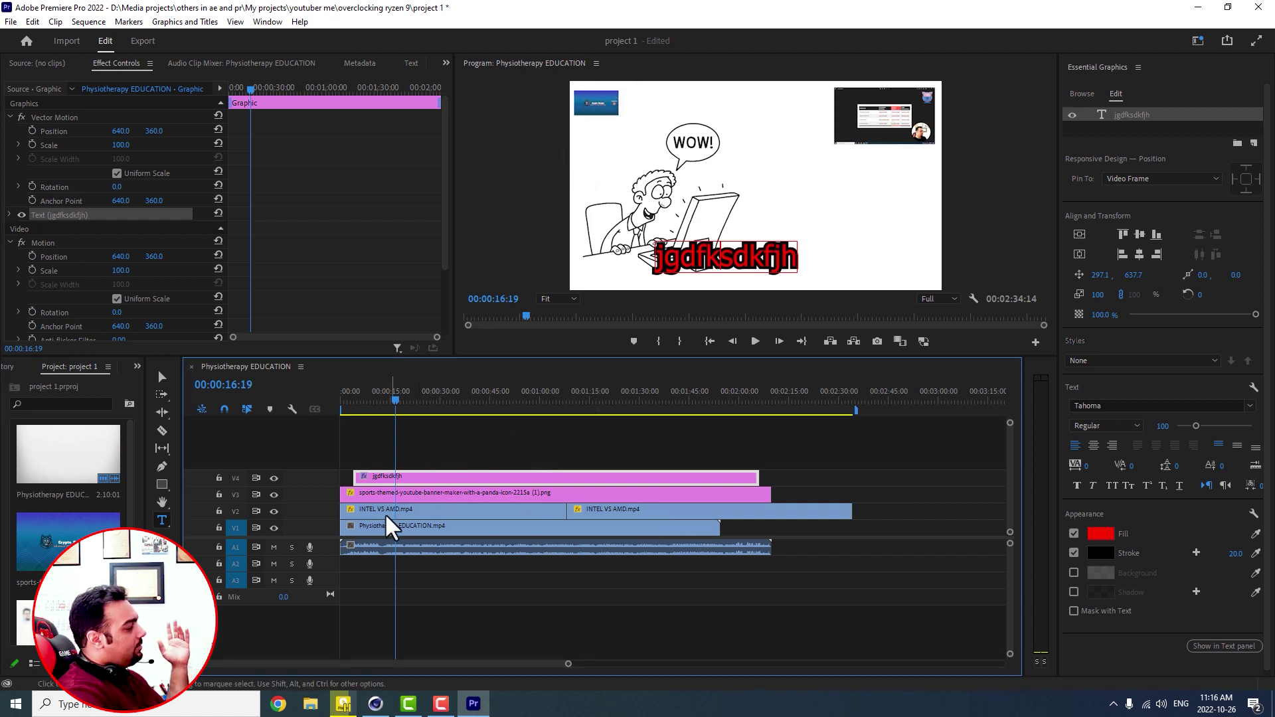
click(389, 492)
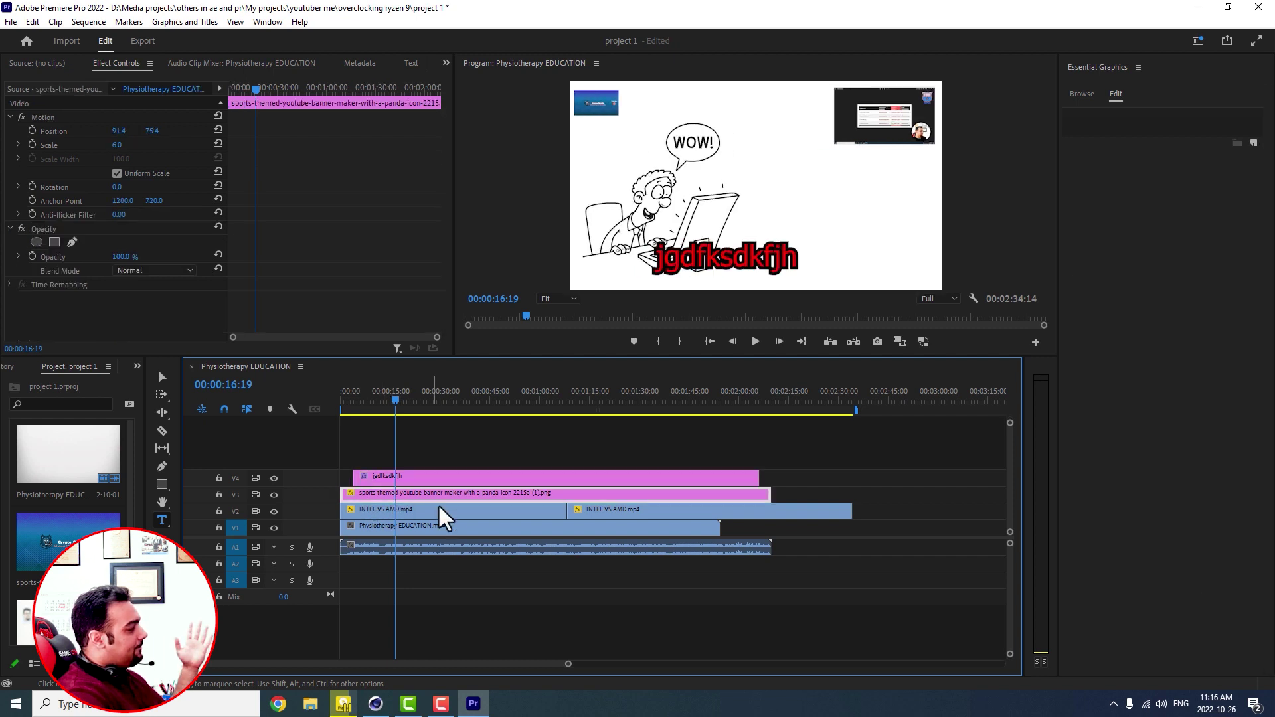
click(539, 512)
click(573, 510)
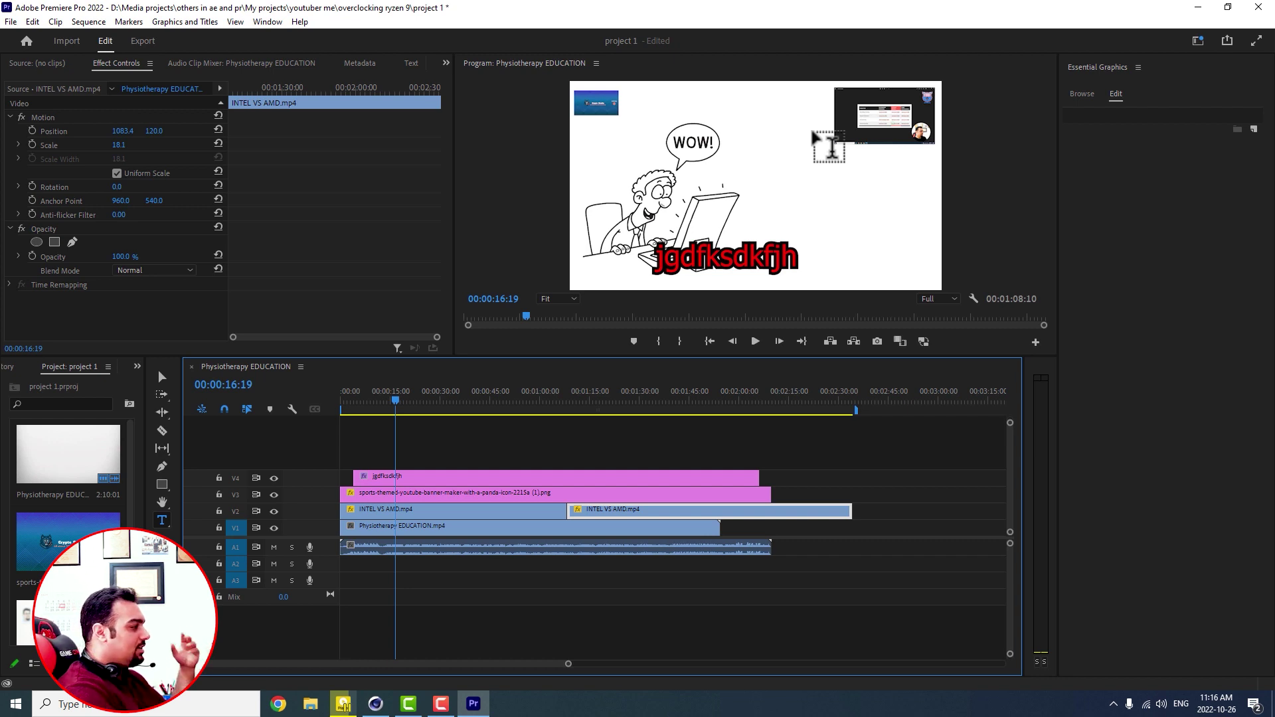
click(529, 510)
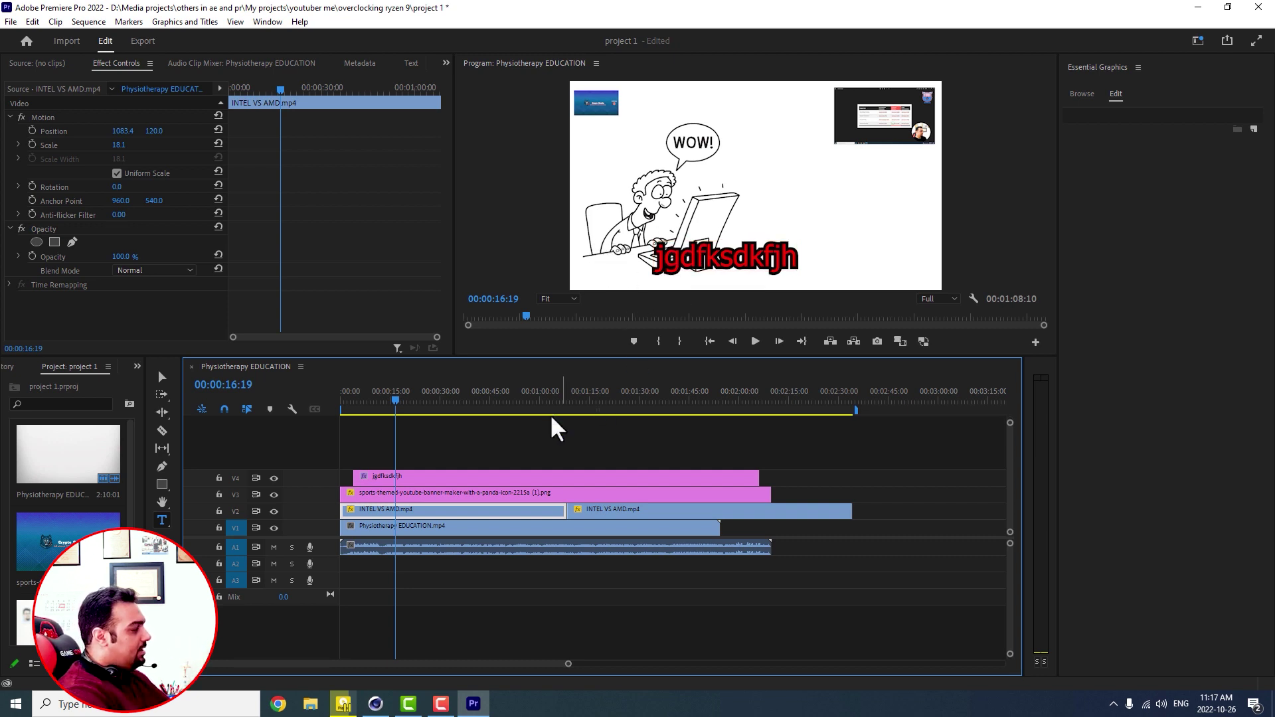
Trim the title clip's start slightly later and apply the default transition there
click(417, 477)
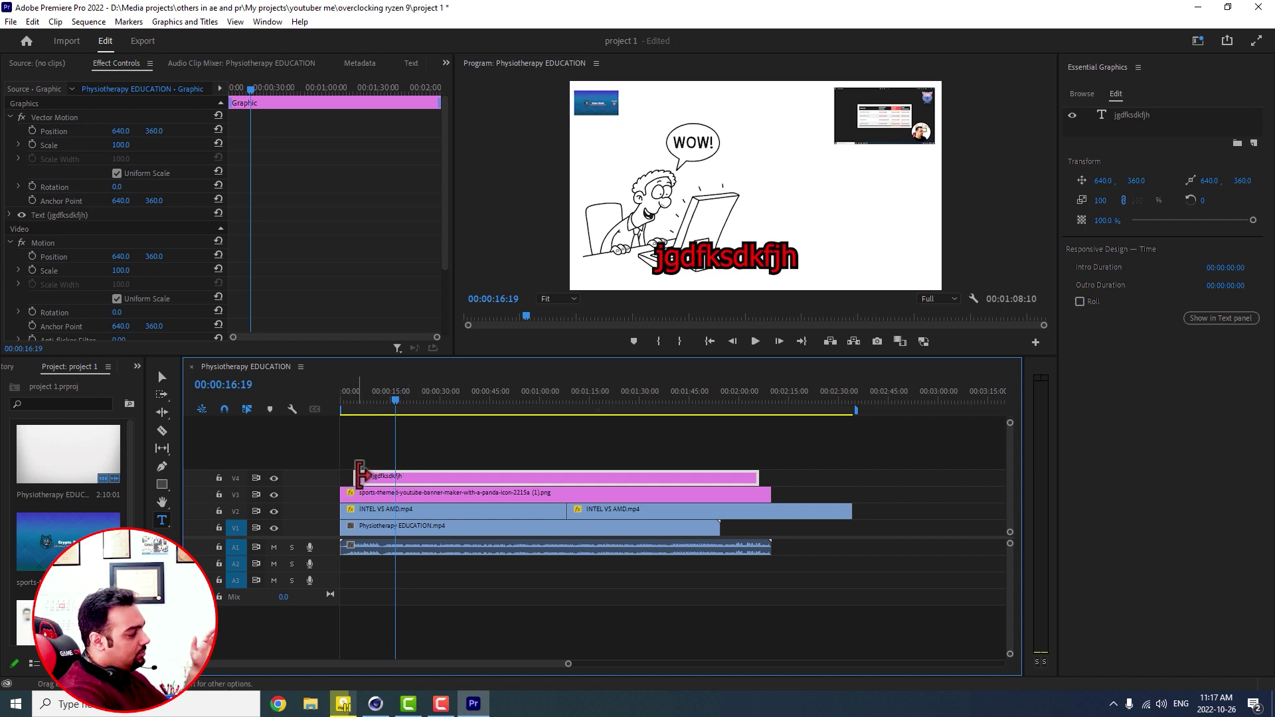
drag(348, 476, 354, 477)
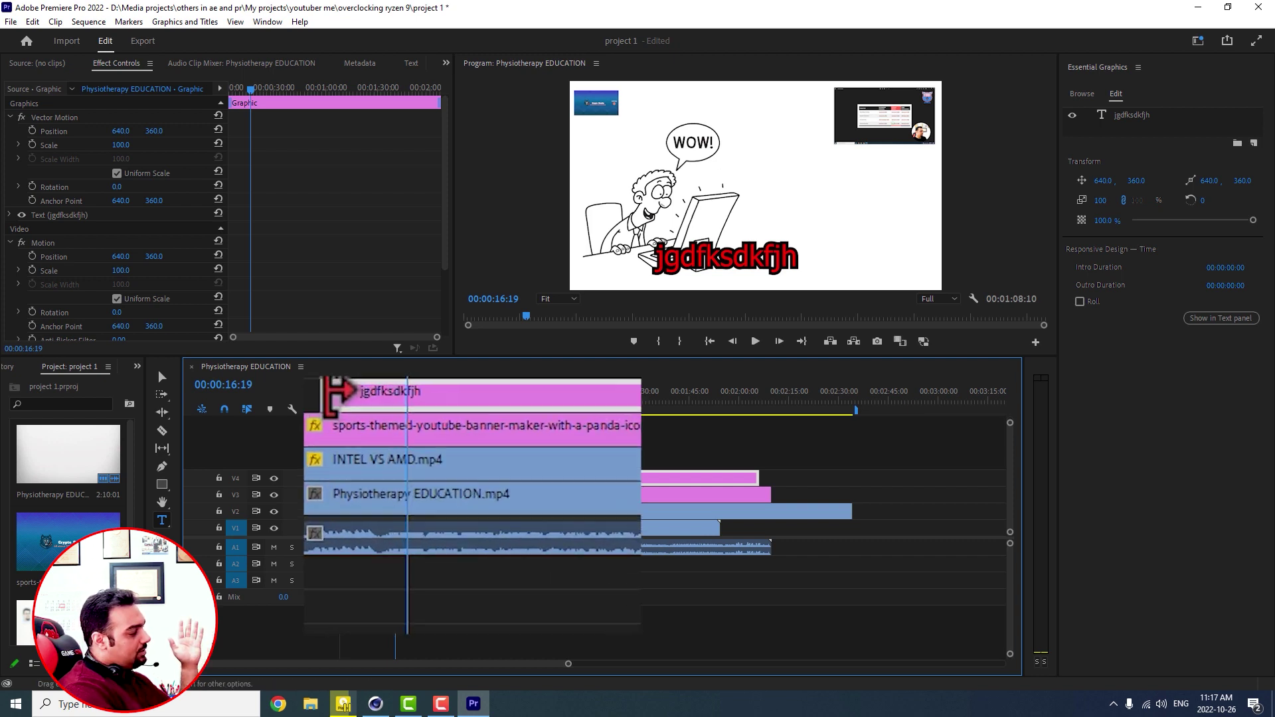
right_click(359, 476)
click(418, 568)
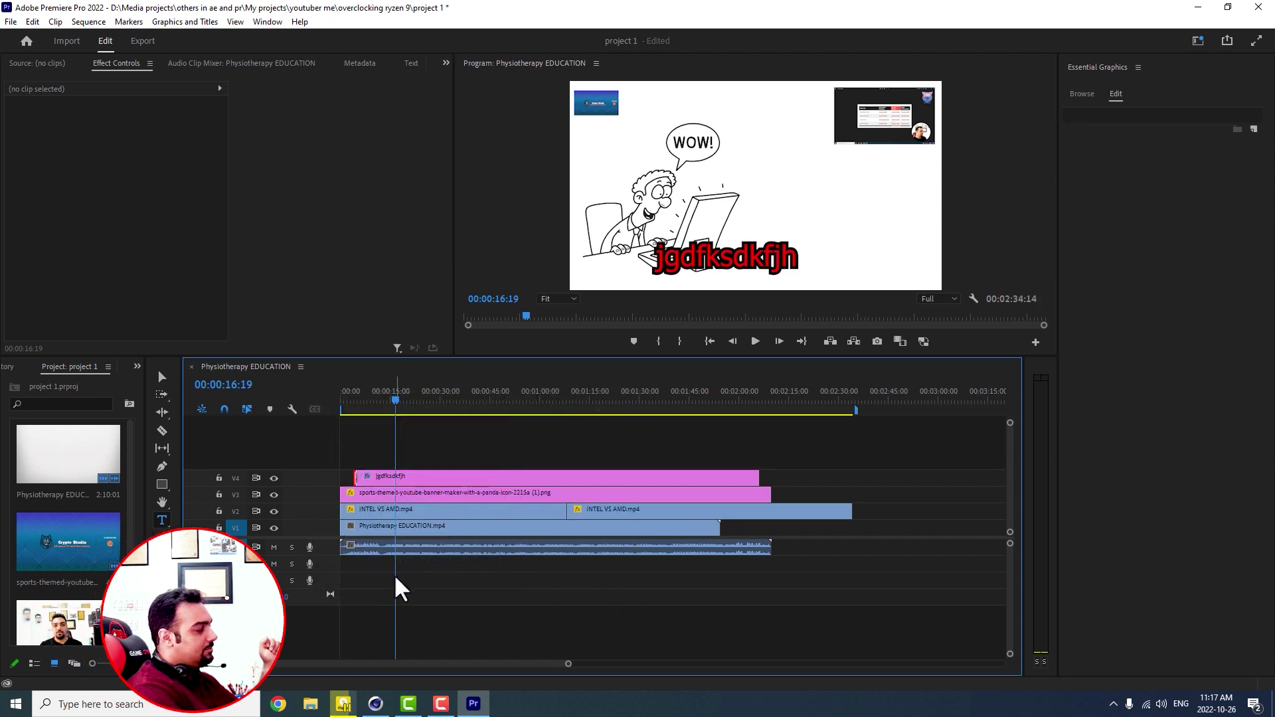
Return the playhead to the sequence start and play back the title's entrance
click(351, 396)
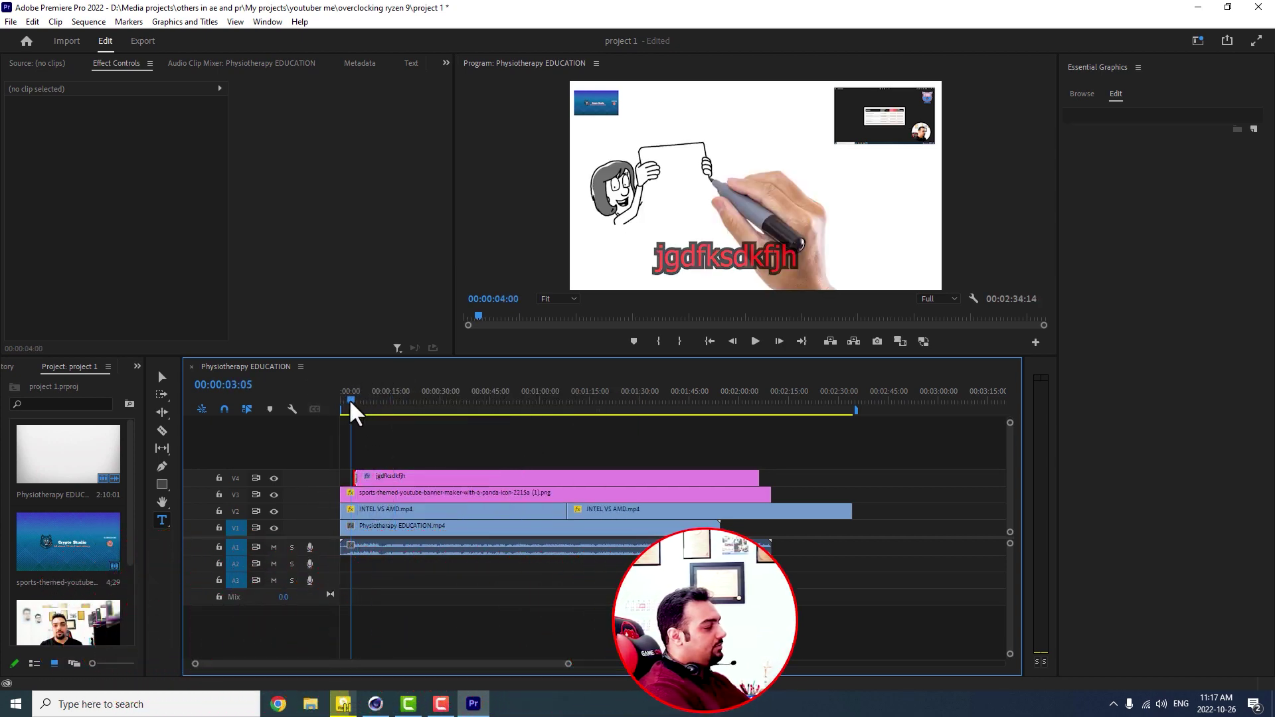
drag(346, 399, 343, 400)
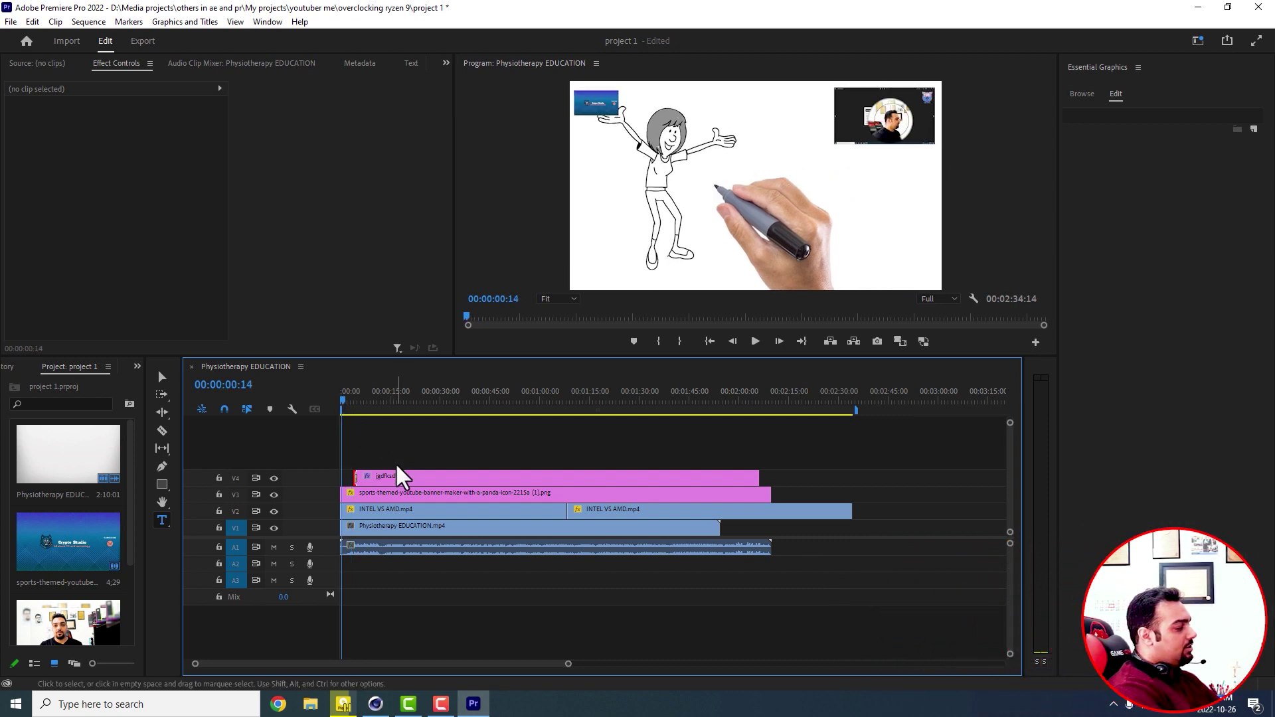
click(399, 475)
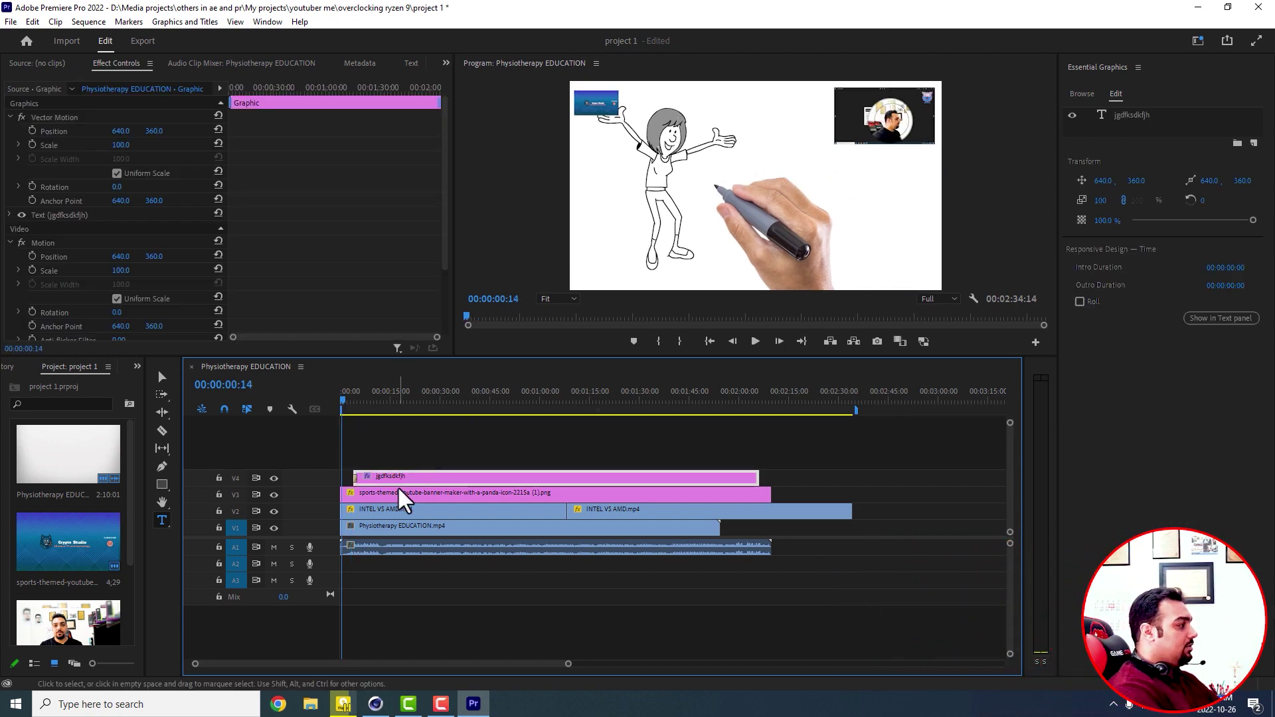
key(space)
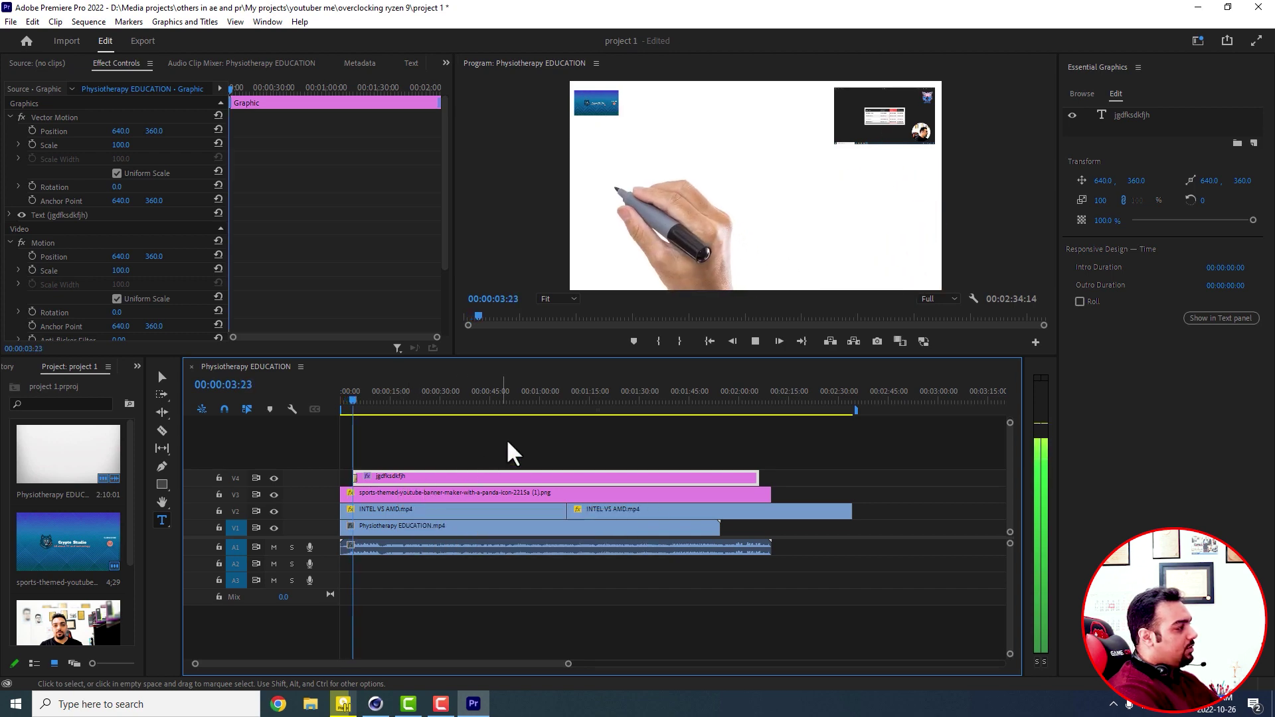
click(726, 264)
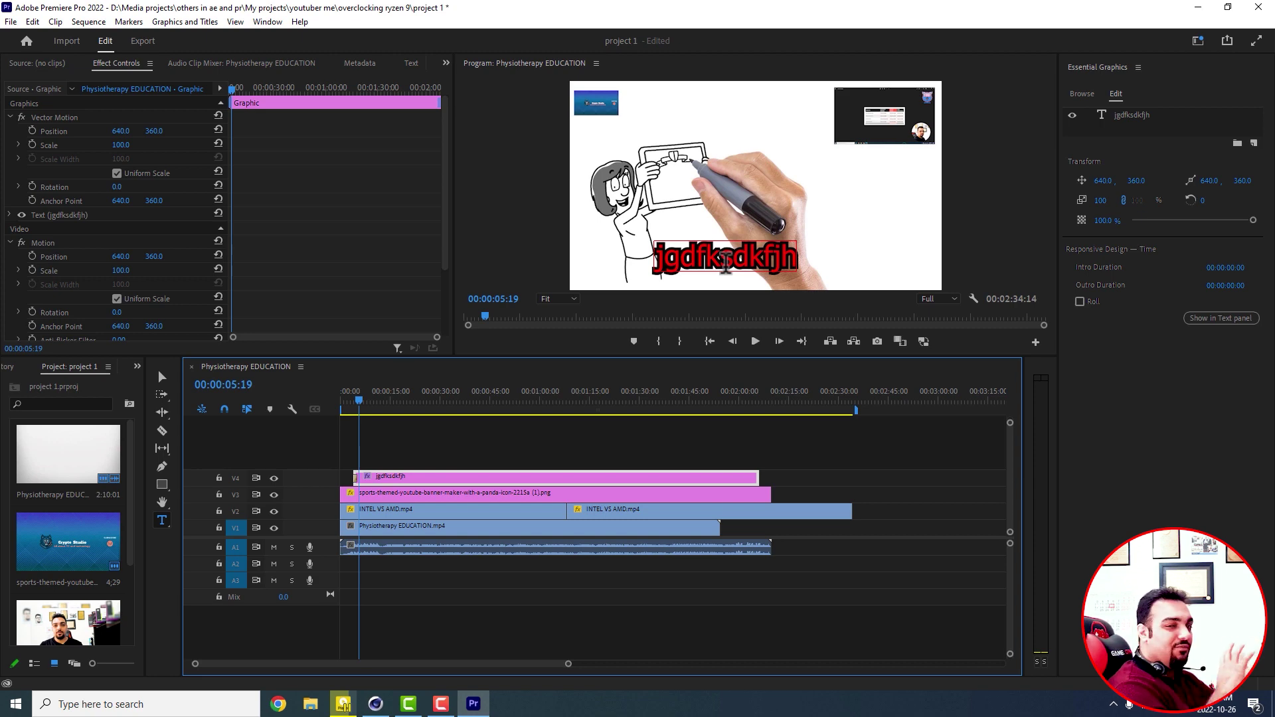
key(space)
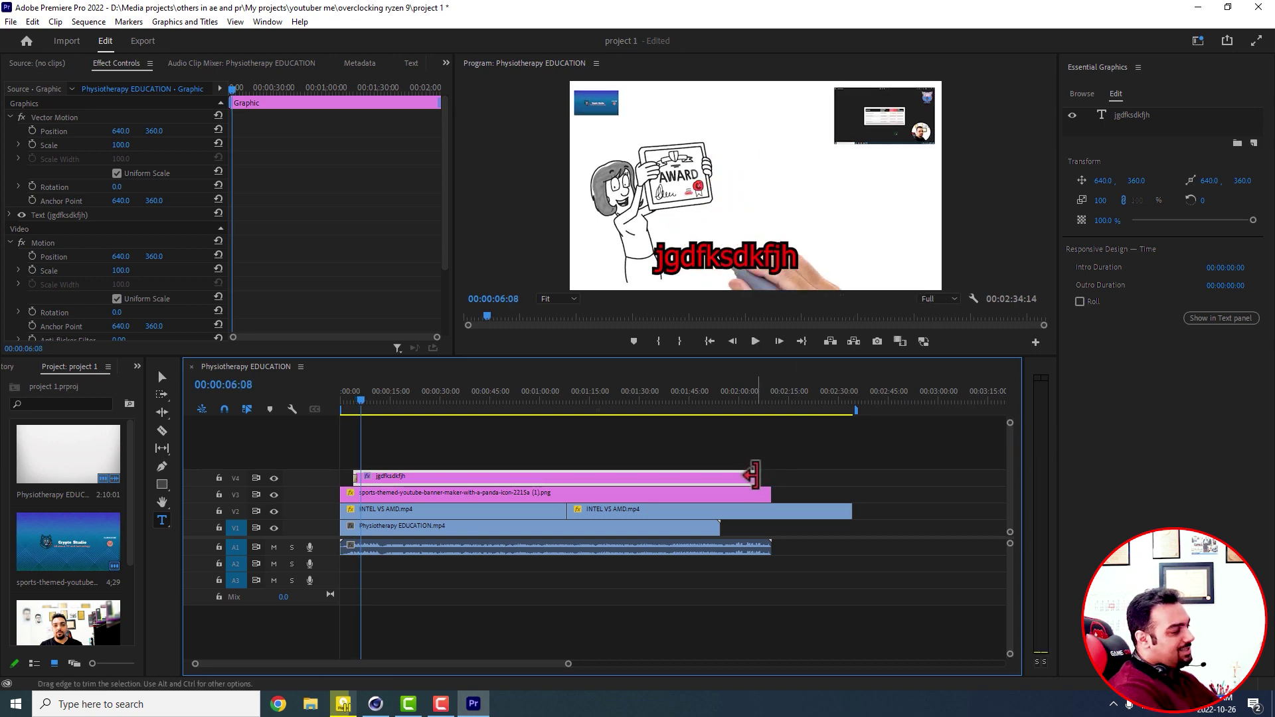
Apply the default transition to the title clip's end and preview it
right_click(752, 475)
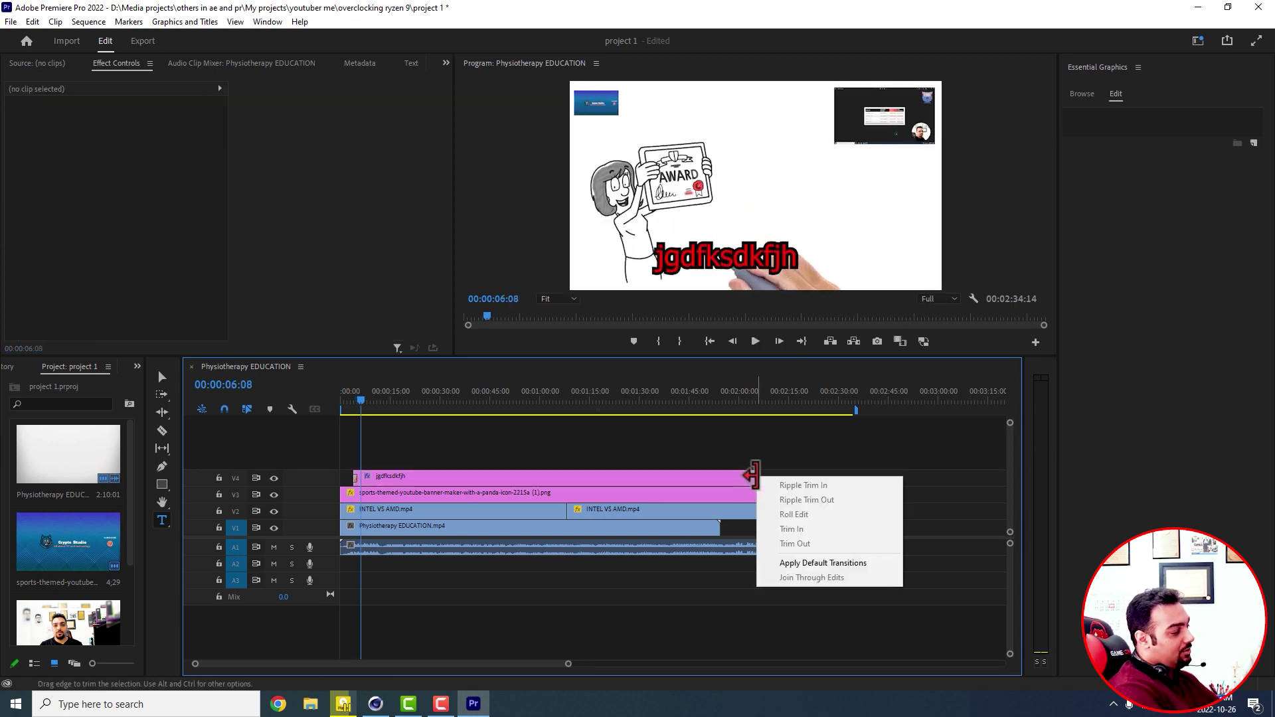
click(823, 563)
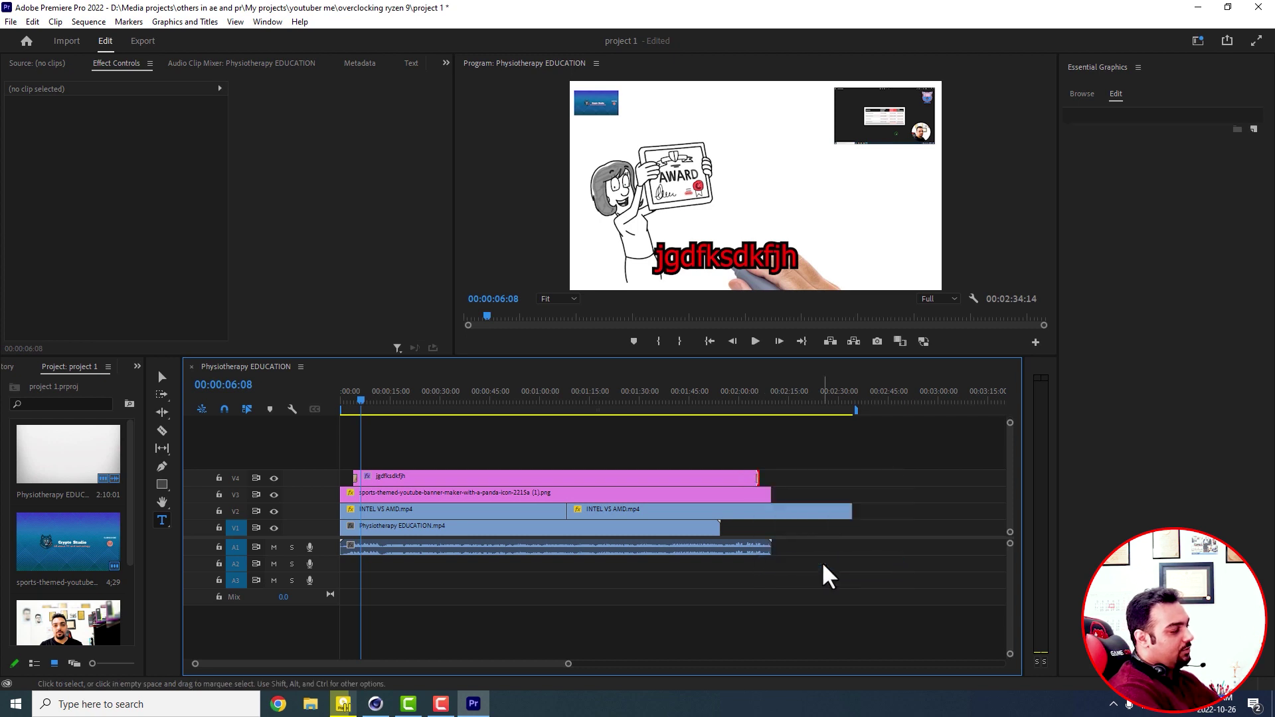
click(751, 402)
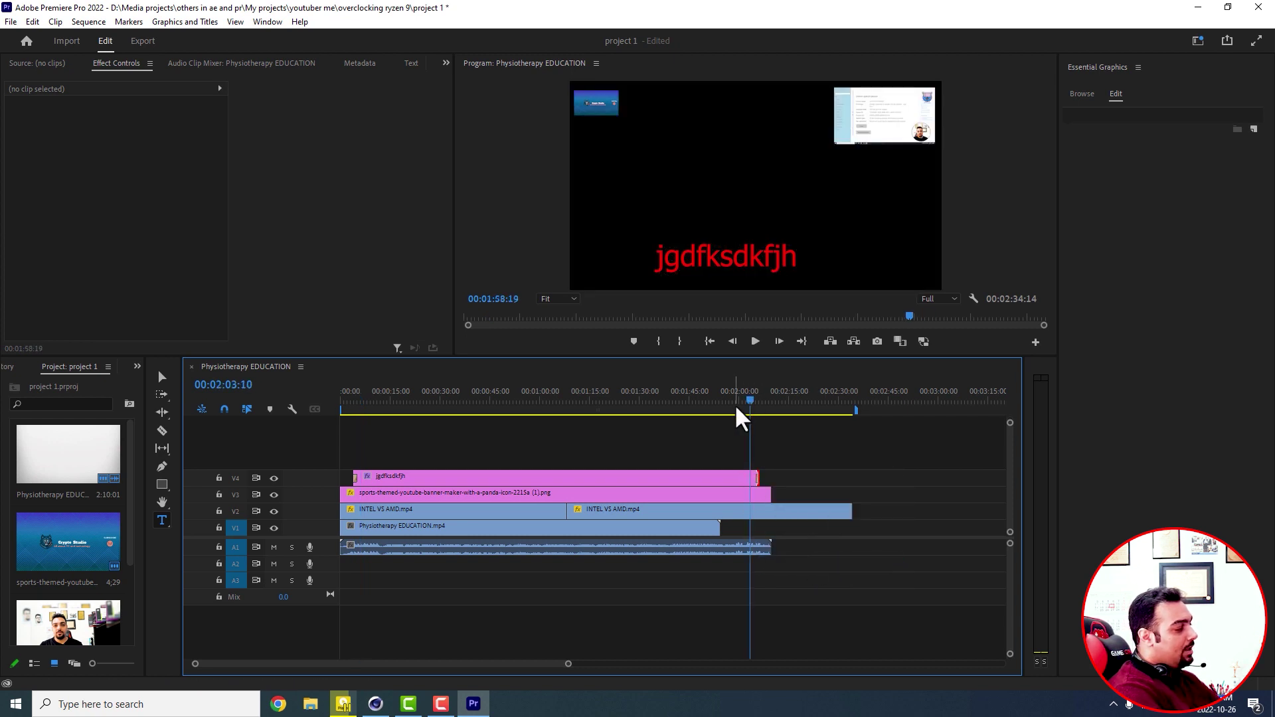
click(736, 407)
key(space)
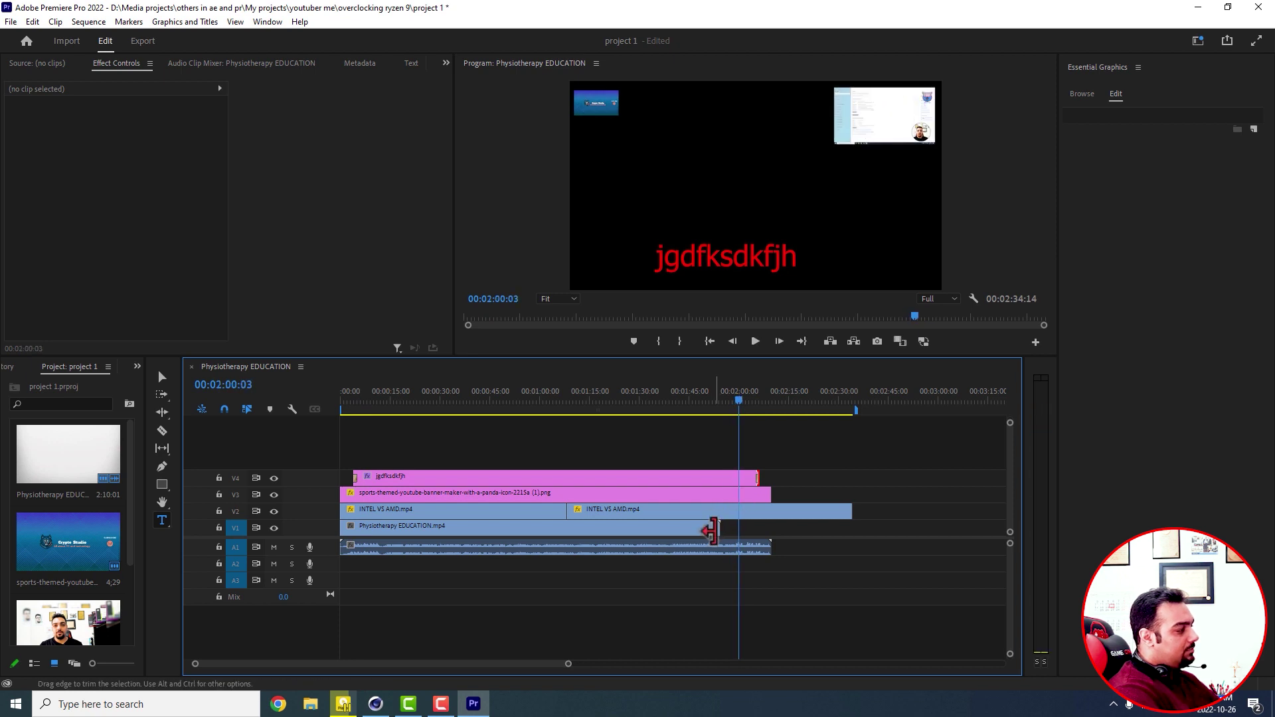
Reposition the Physiotherapy EDUCATION clip so it ends together with the title clip
mouse_move(714, 524)
mouse_down()
mouse_move(811, 521)
mouse_move(721, 523)
mouse_move(701, 541)
mouse_up()
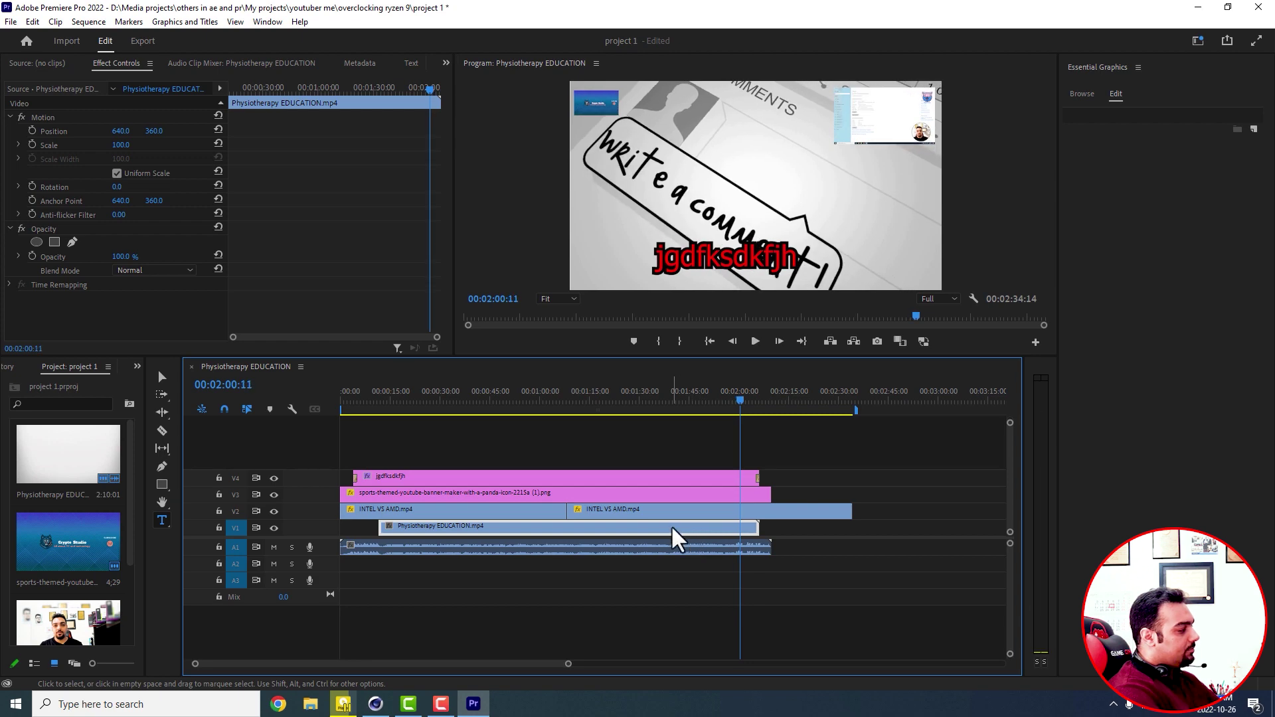
key(ctrl+z)
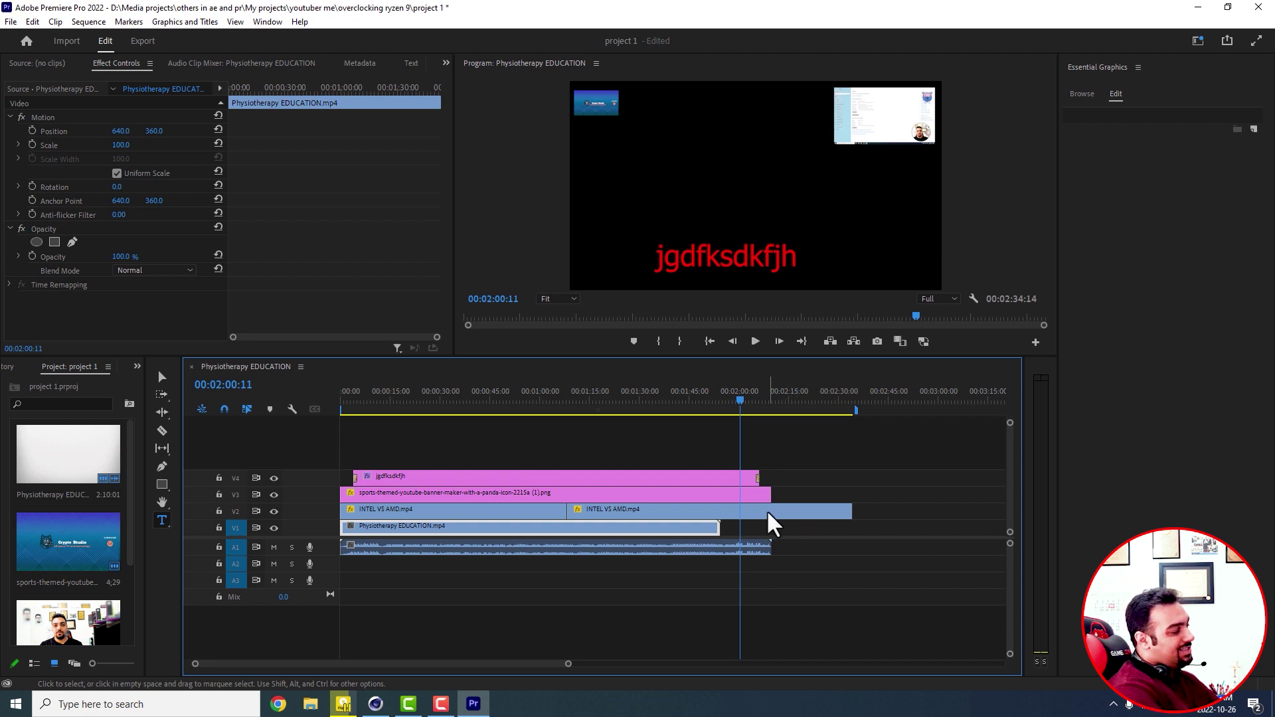
click(744, 527)
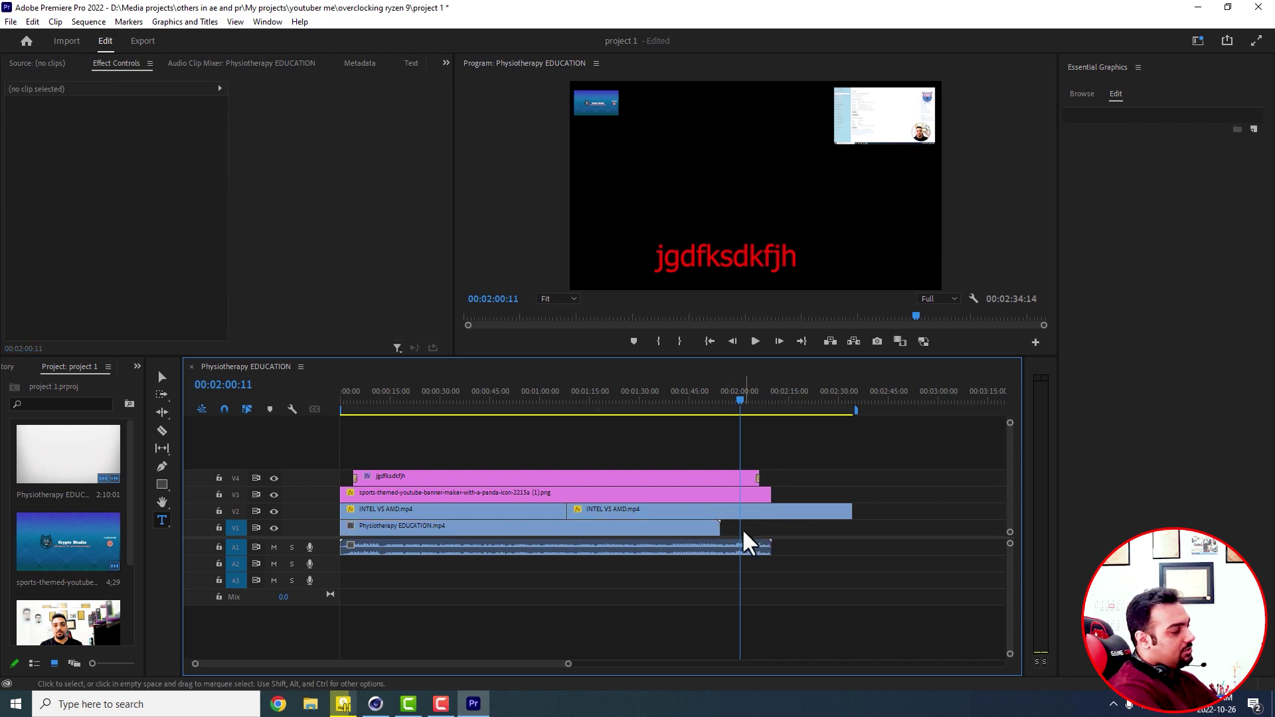
click(767, 510)
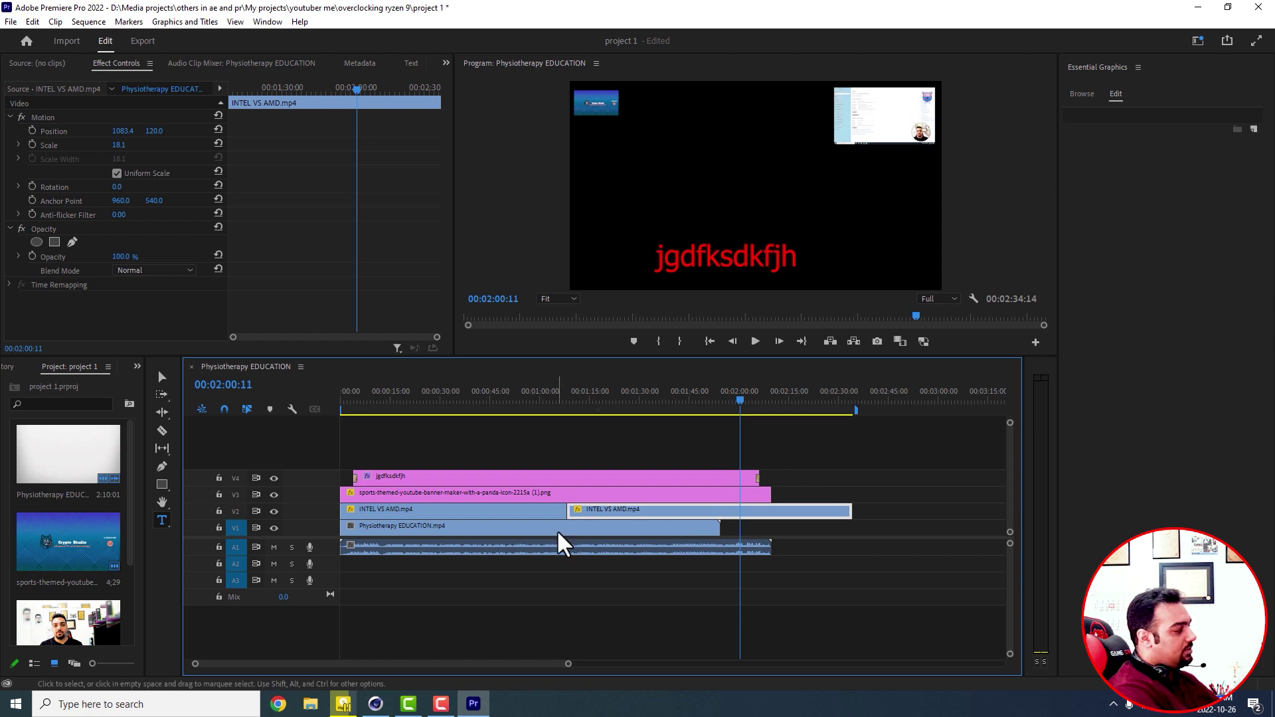
drag(557, 528, 618, 530)
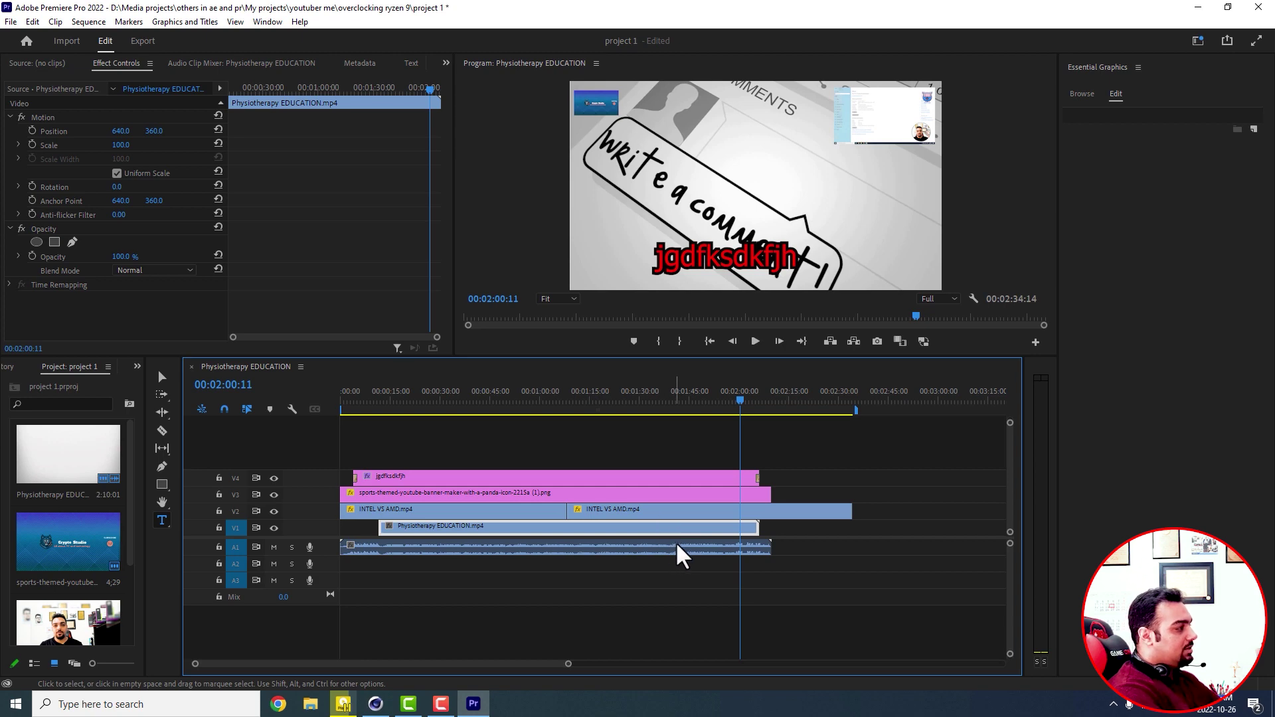
drag(662, 529, 599, 548)
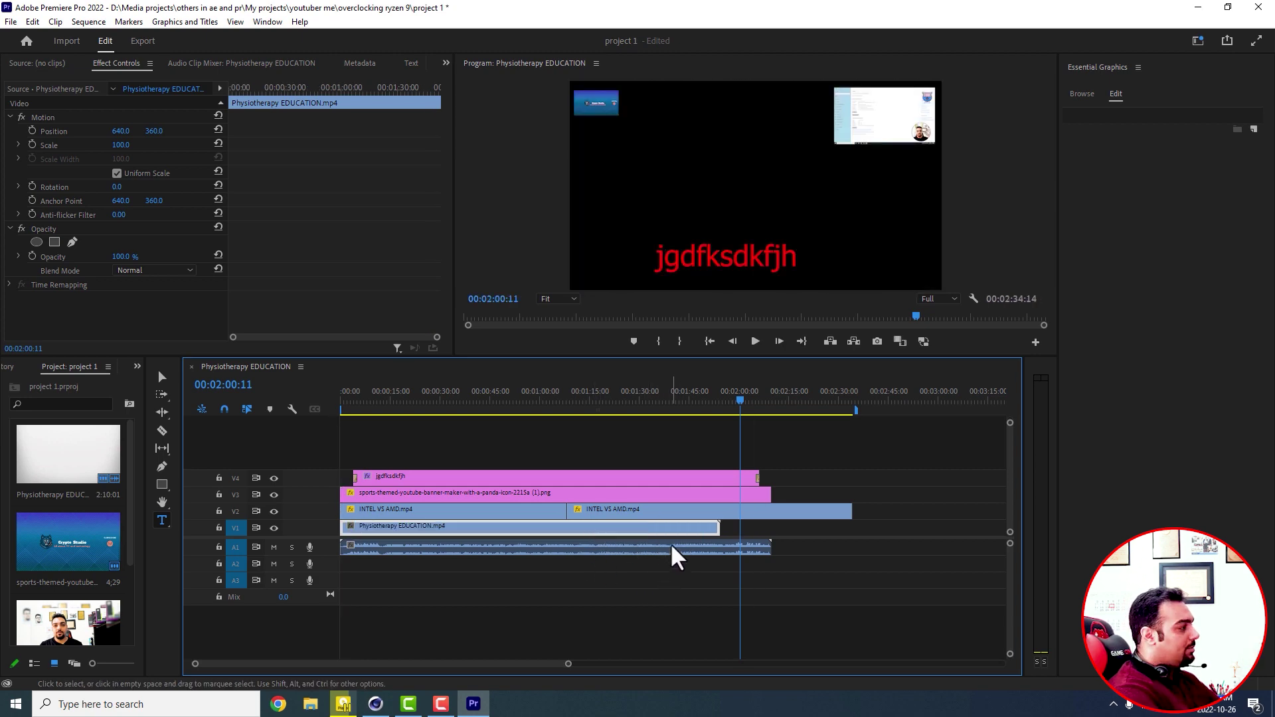
drag(681, 534, 724, 528)
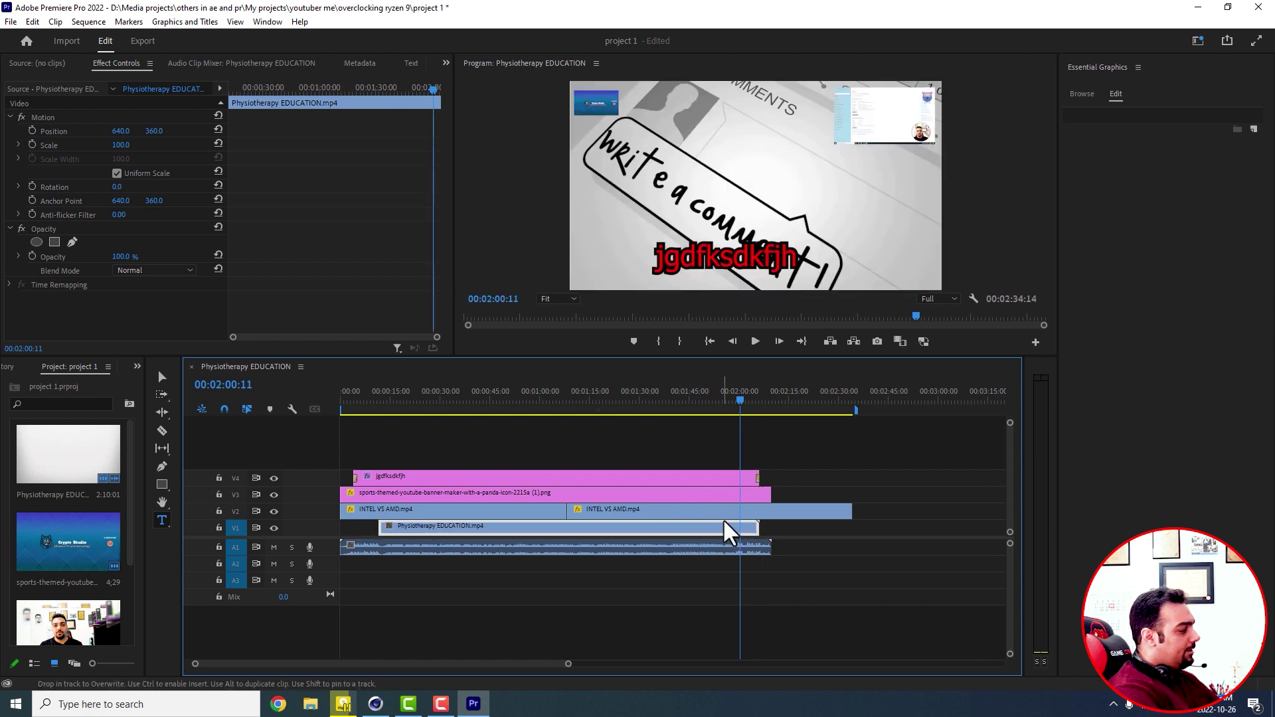
Play back the sequence to check the title's ending fade
key(space)
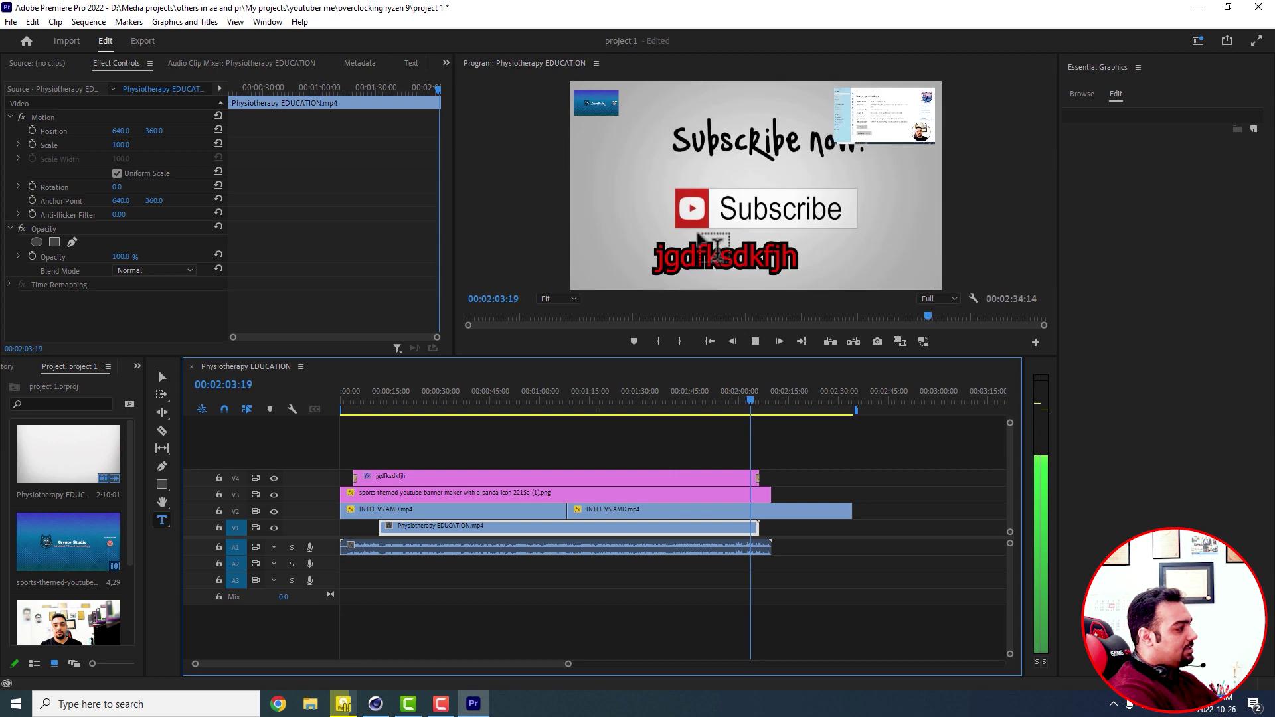
key(space)
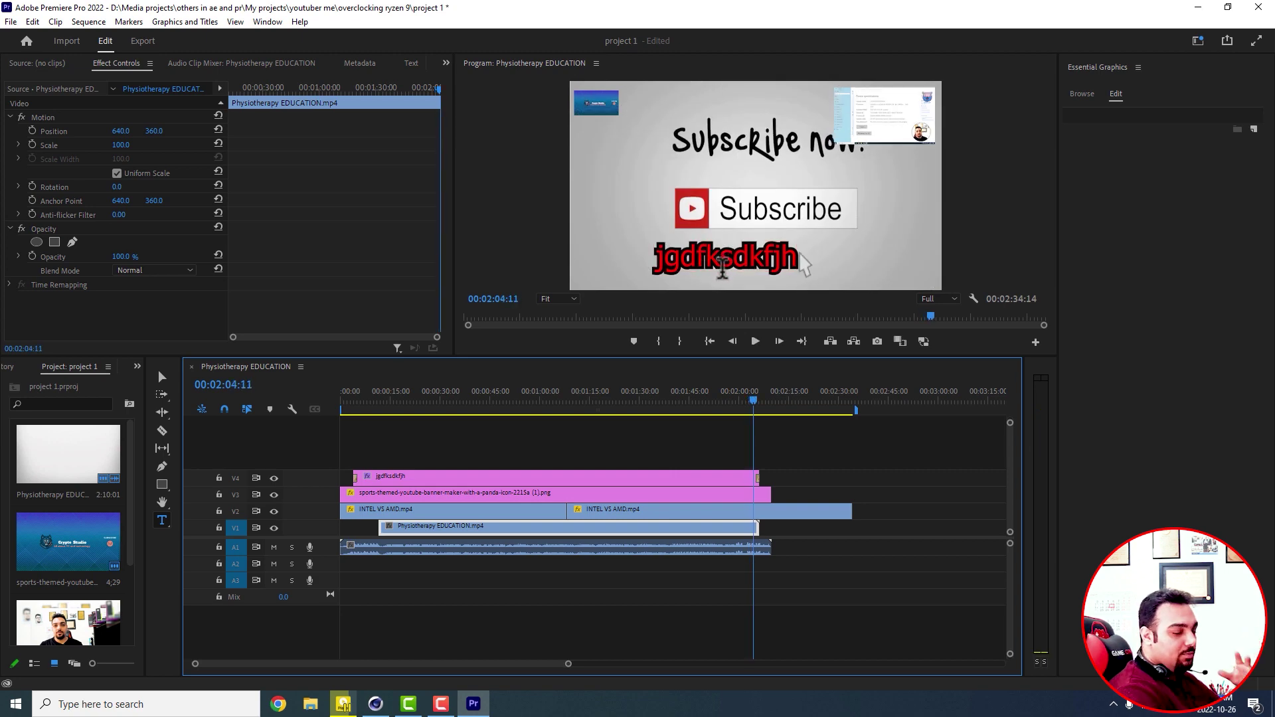
key(space)
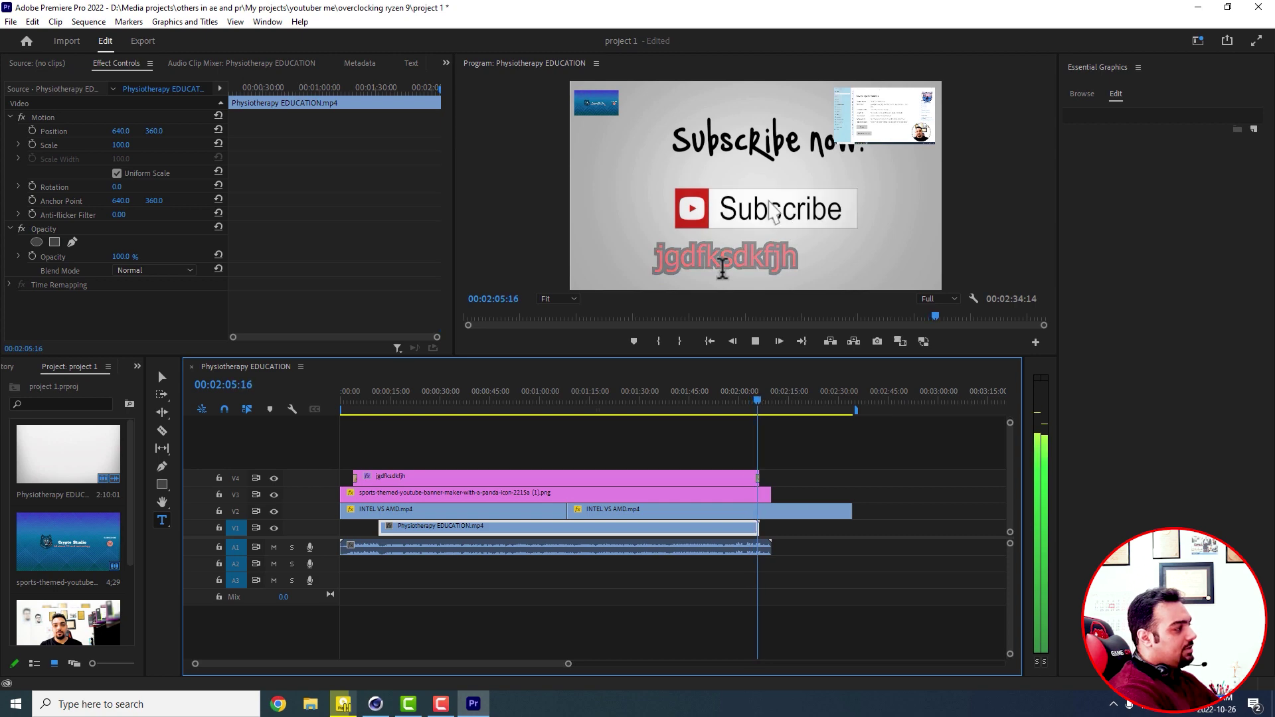
key(space)
Deselect all, undo the clip move, and play from the start to 00:00:05:23
key(ctrl+shift+a)
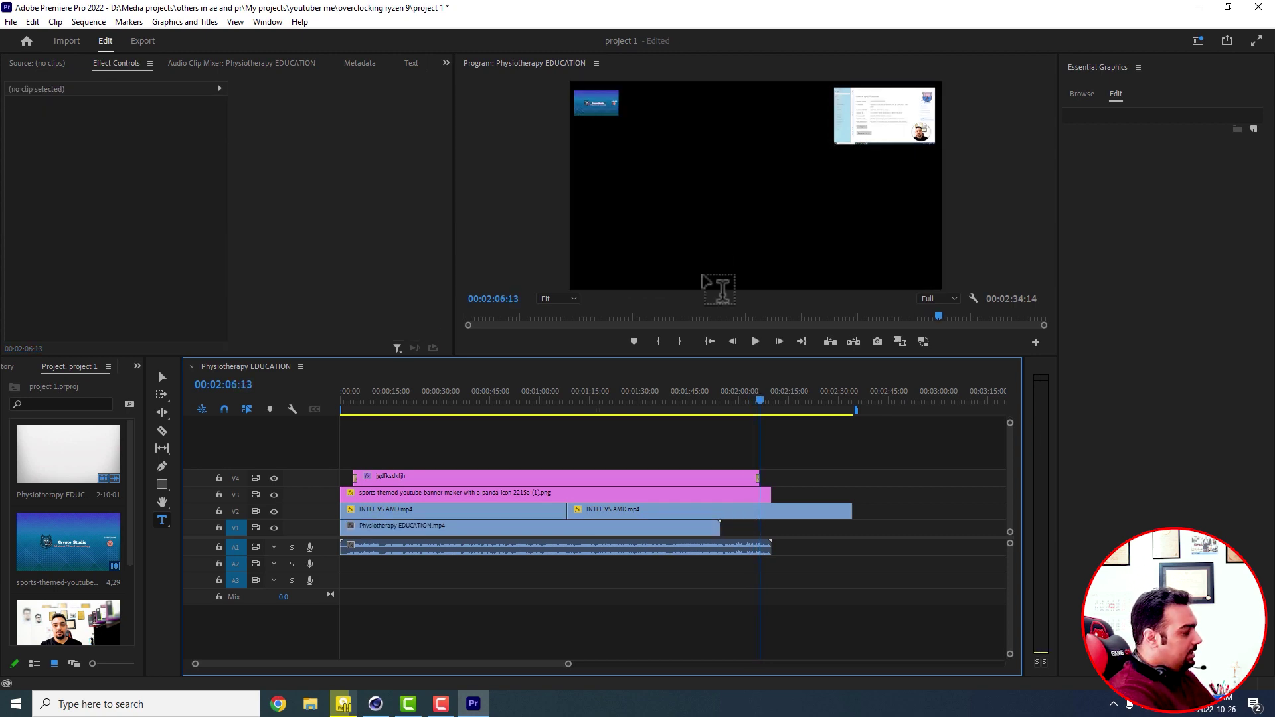
key(ctrl+z)
key(ctrl+z)
key(ctrl+z)
key(ctrl+z)
key(ctrl+z)
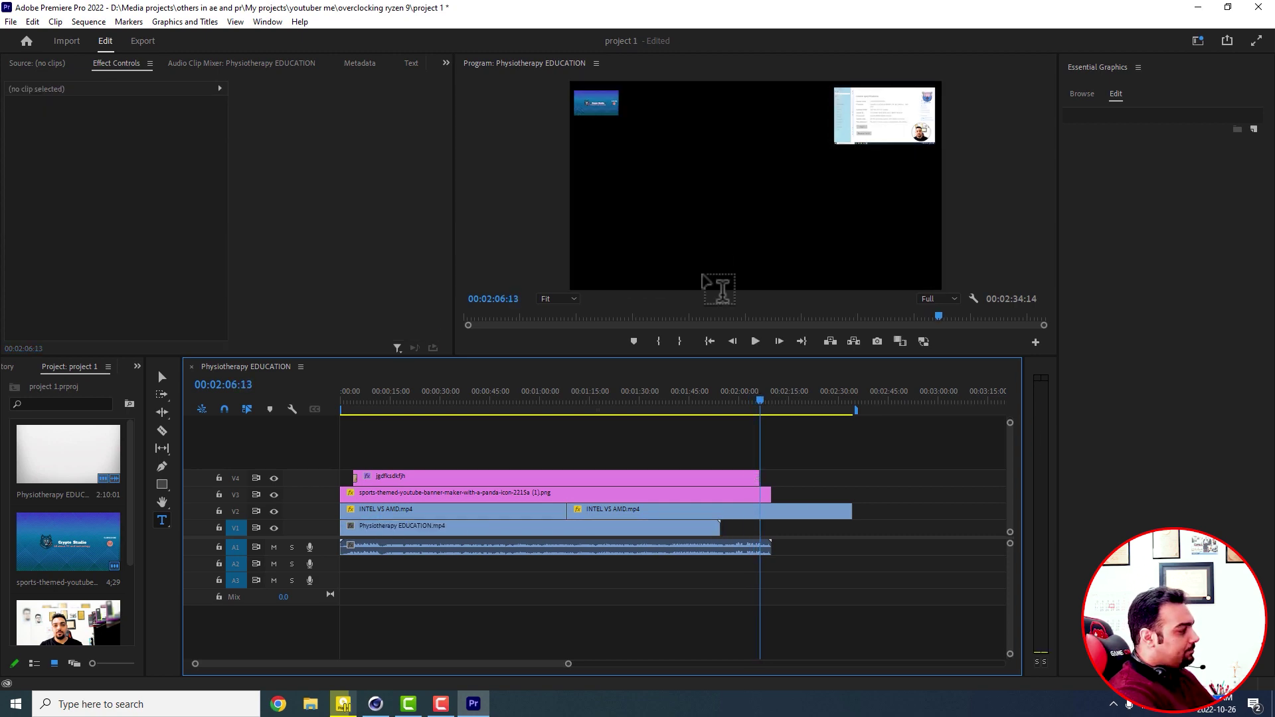
click(348, 403)
key(space)
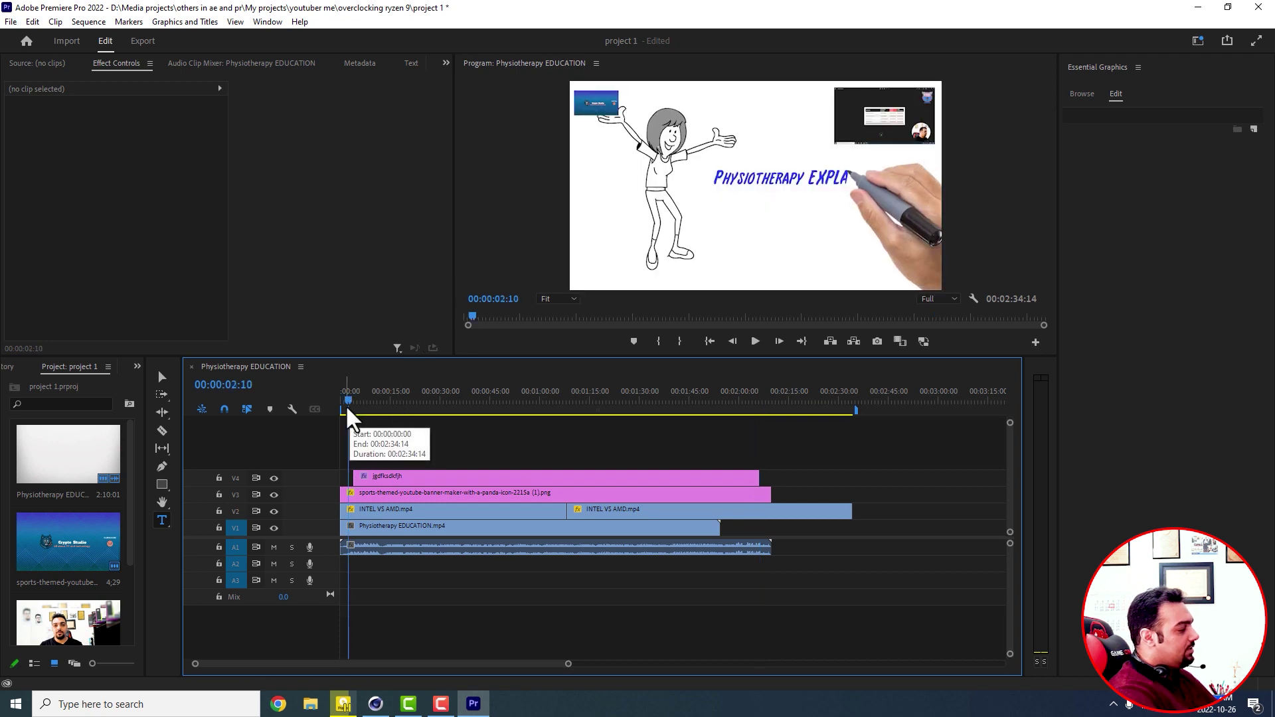
click(340, 400)
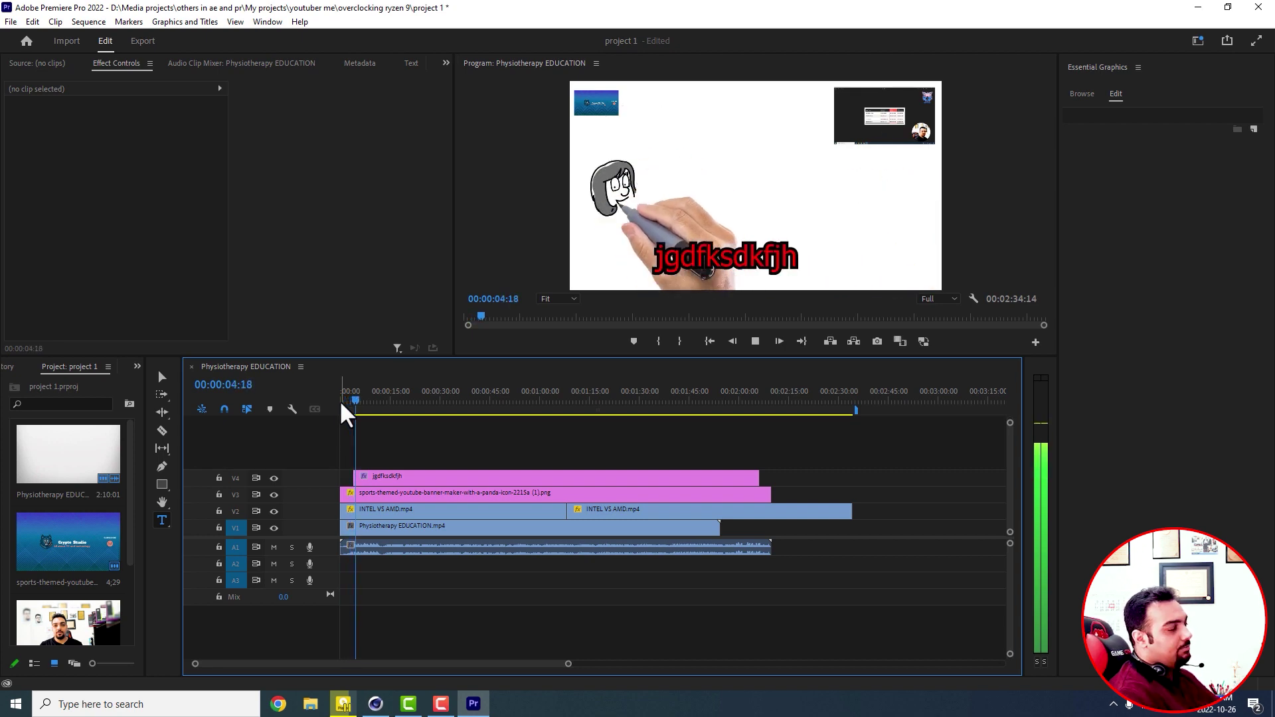
key(space)
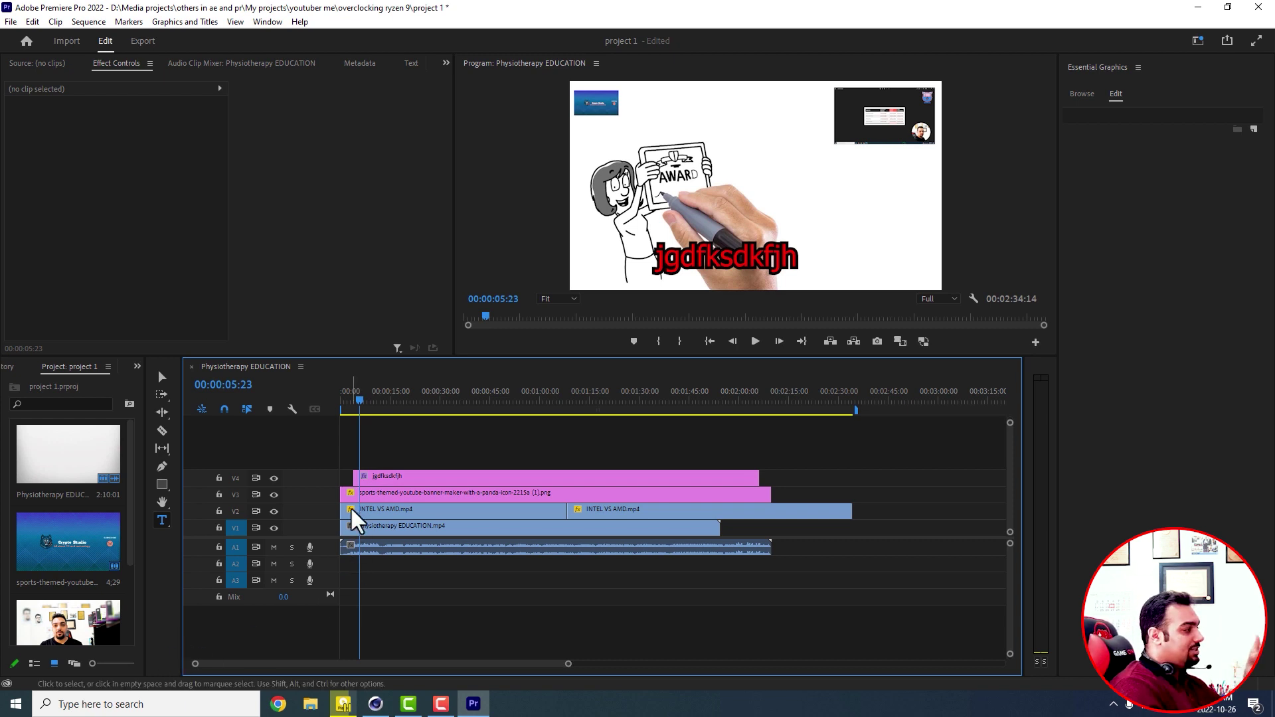
Apply the default transition to the title clip's start
right_click(355, 477)
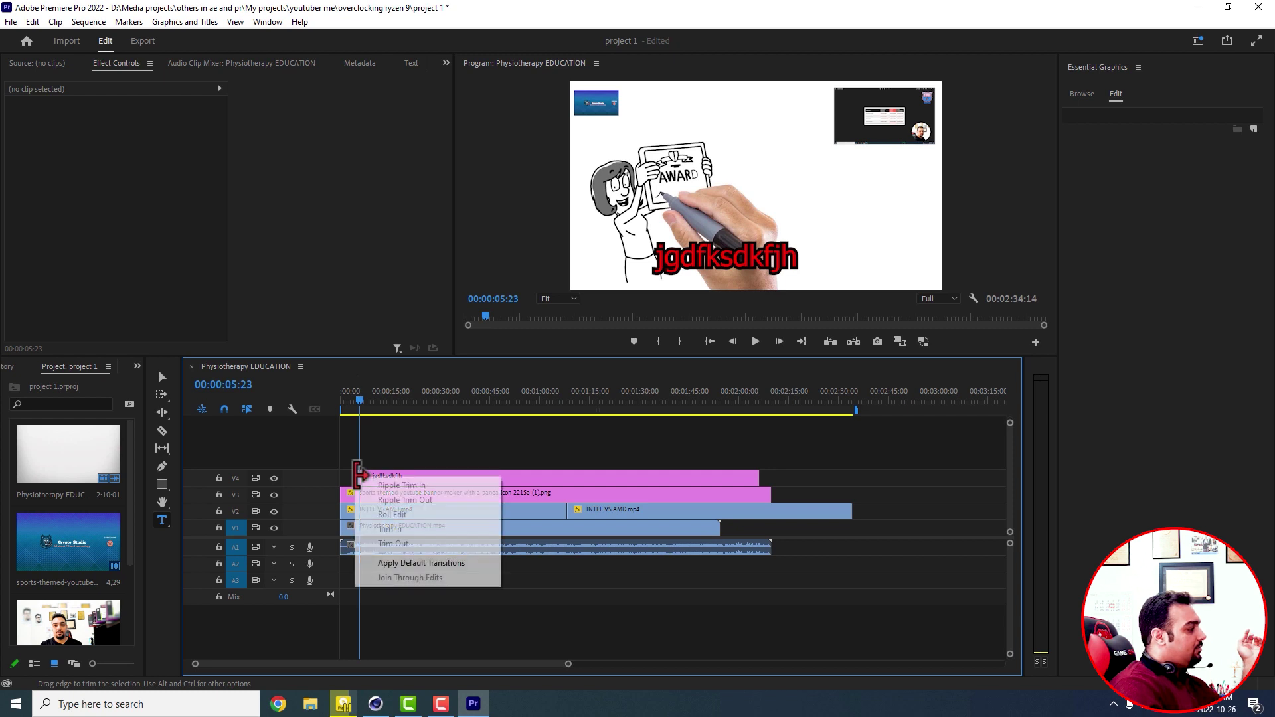
click(390, 564)
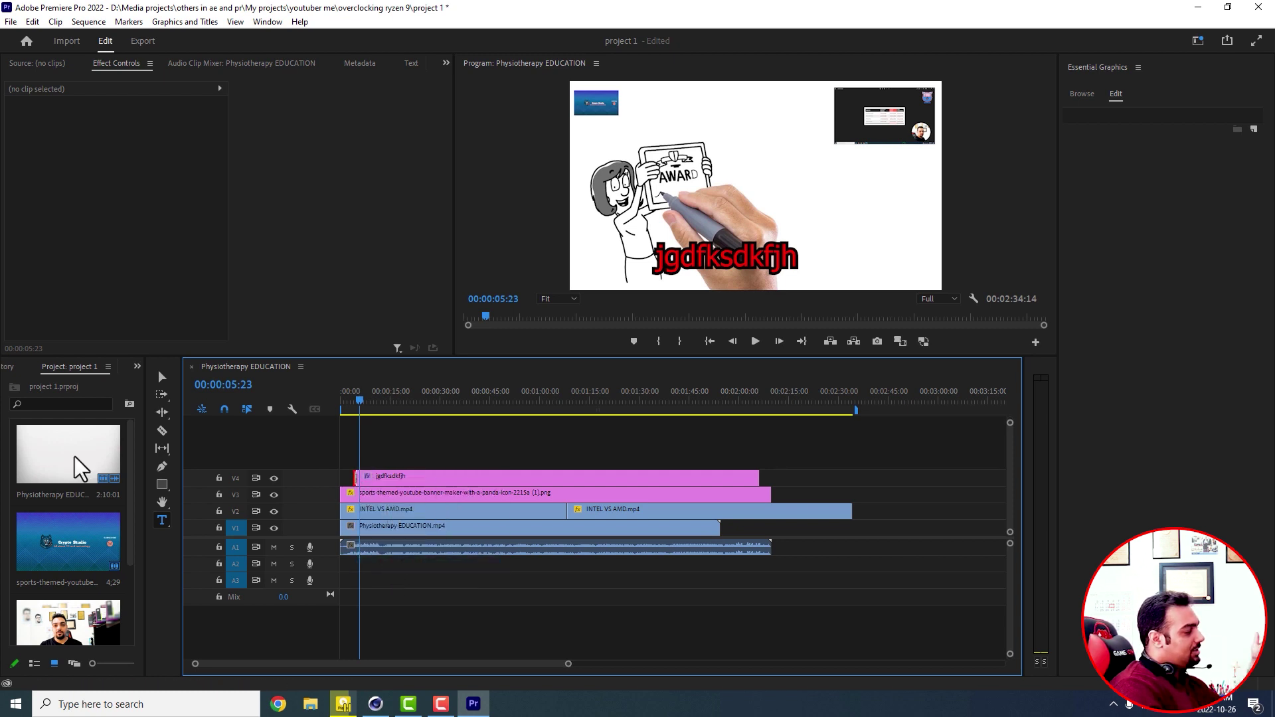
click(135, 366)
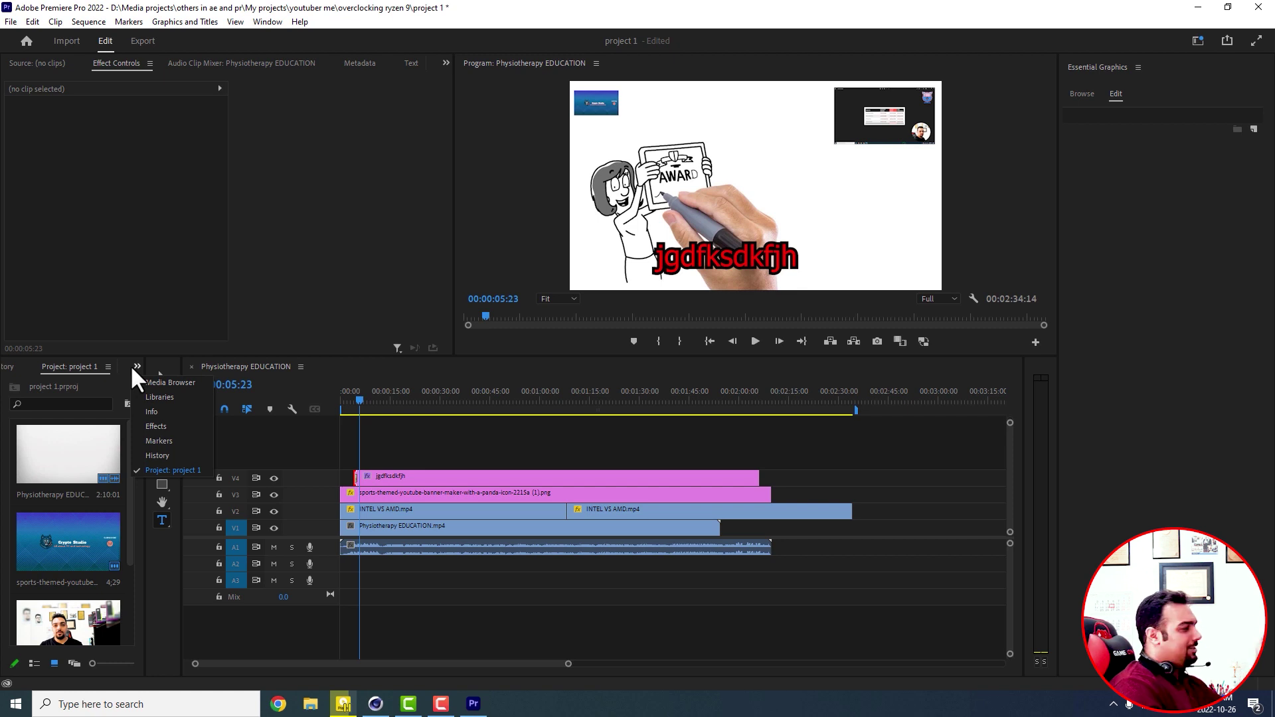
Show the Effects panel, search it for 'transitions', and scroll the results
click(158, 427)
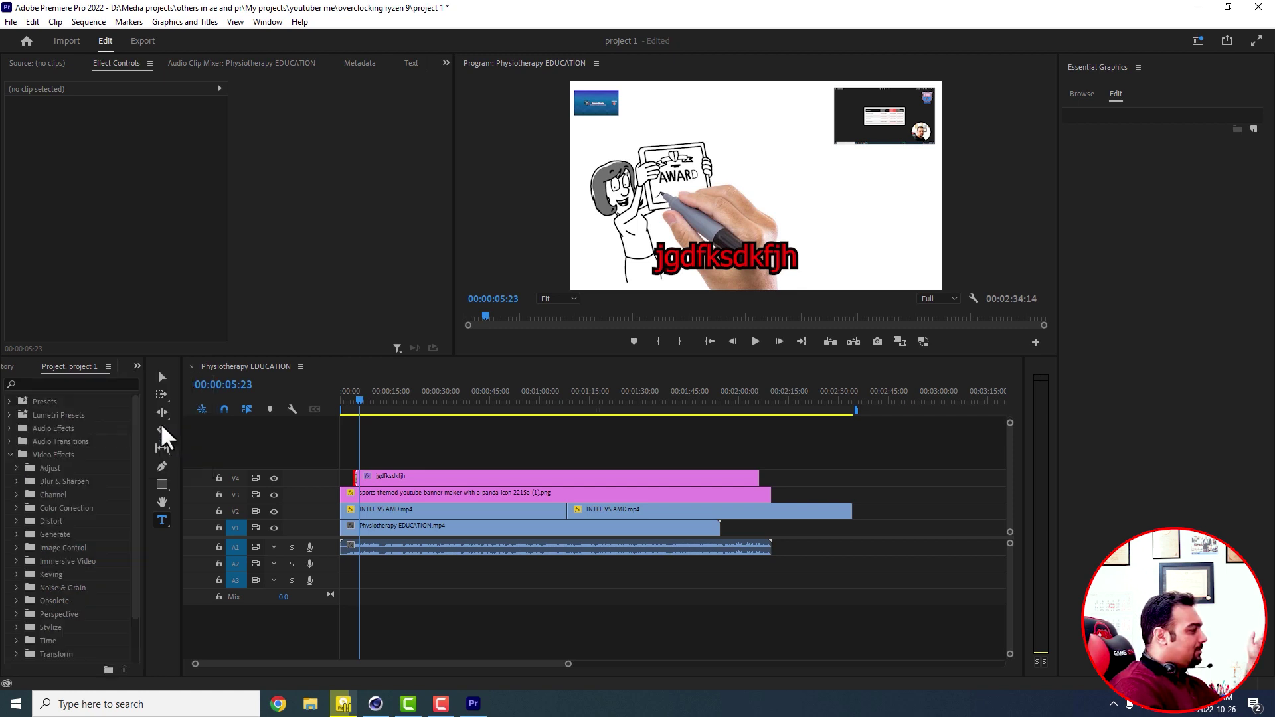
click(70, 385)
text(tr)
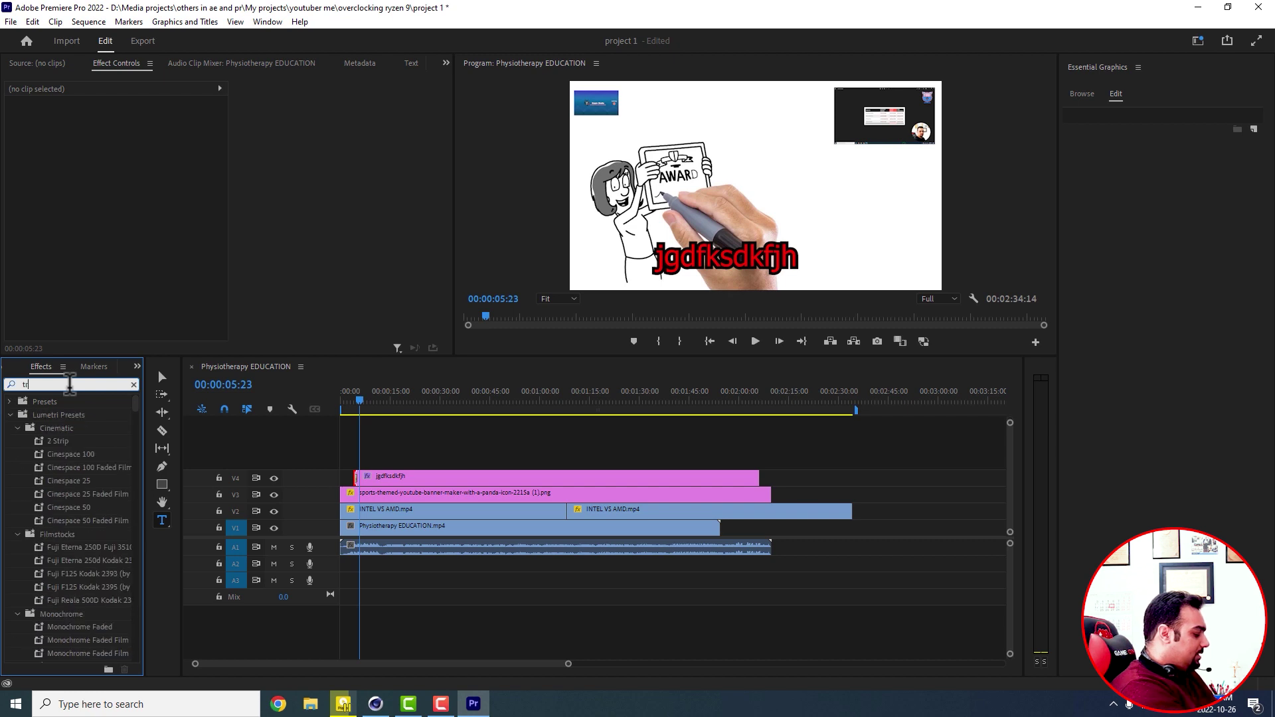
text(ansitions)
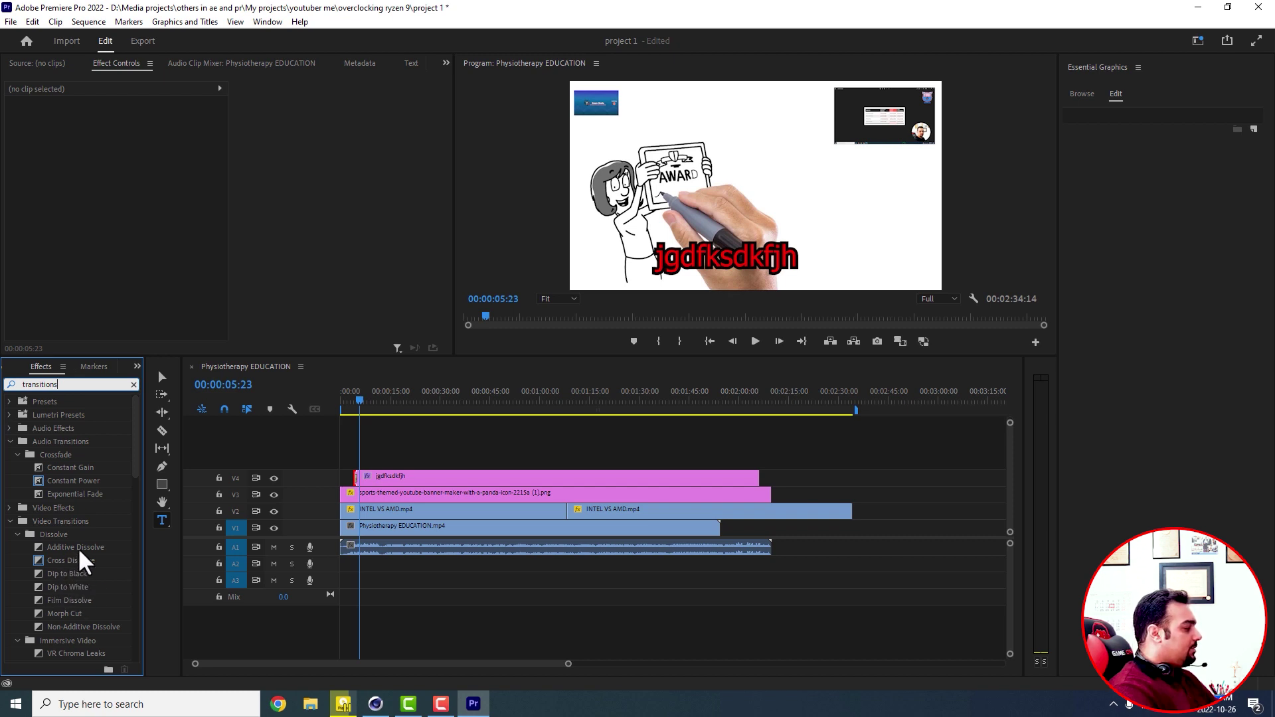
scroll(77, 618, down, 3)
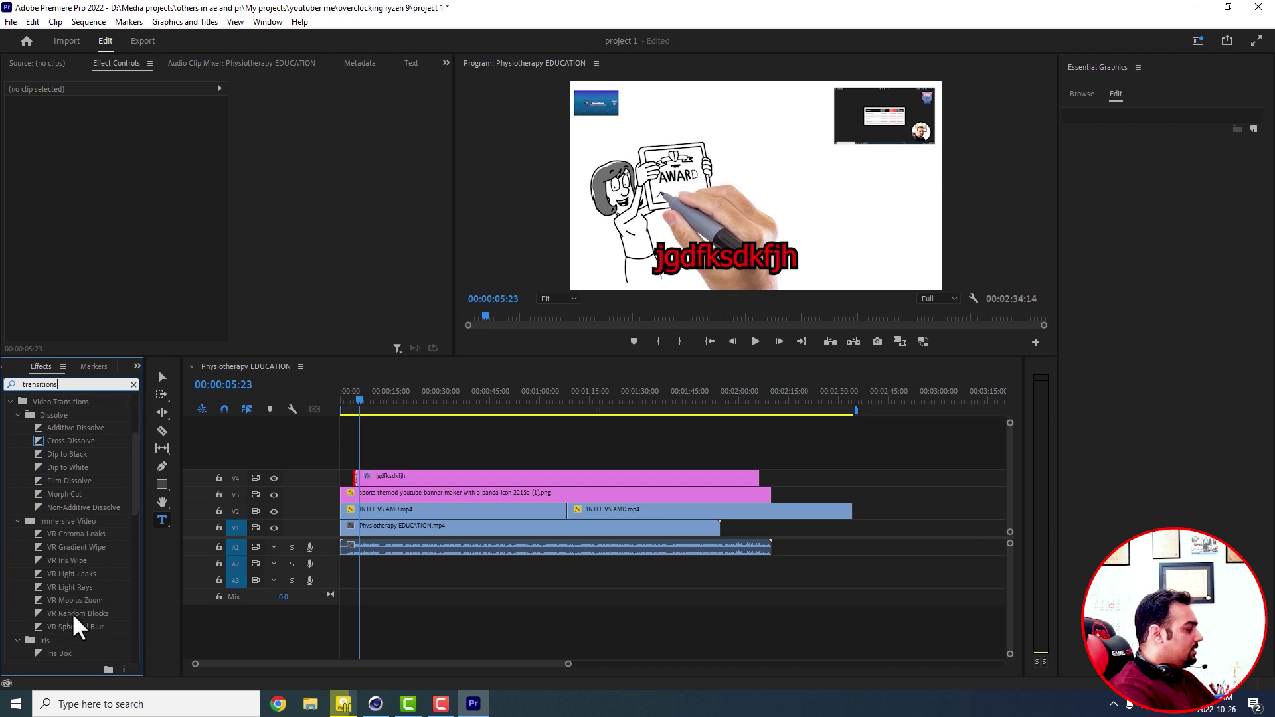
scroll(71, 612, down, 4)
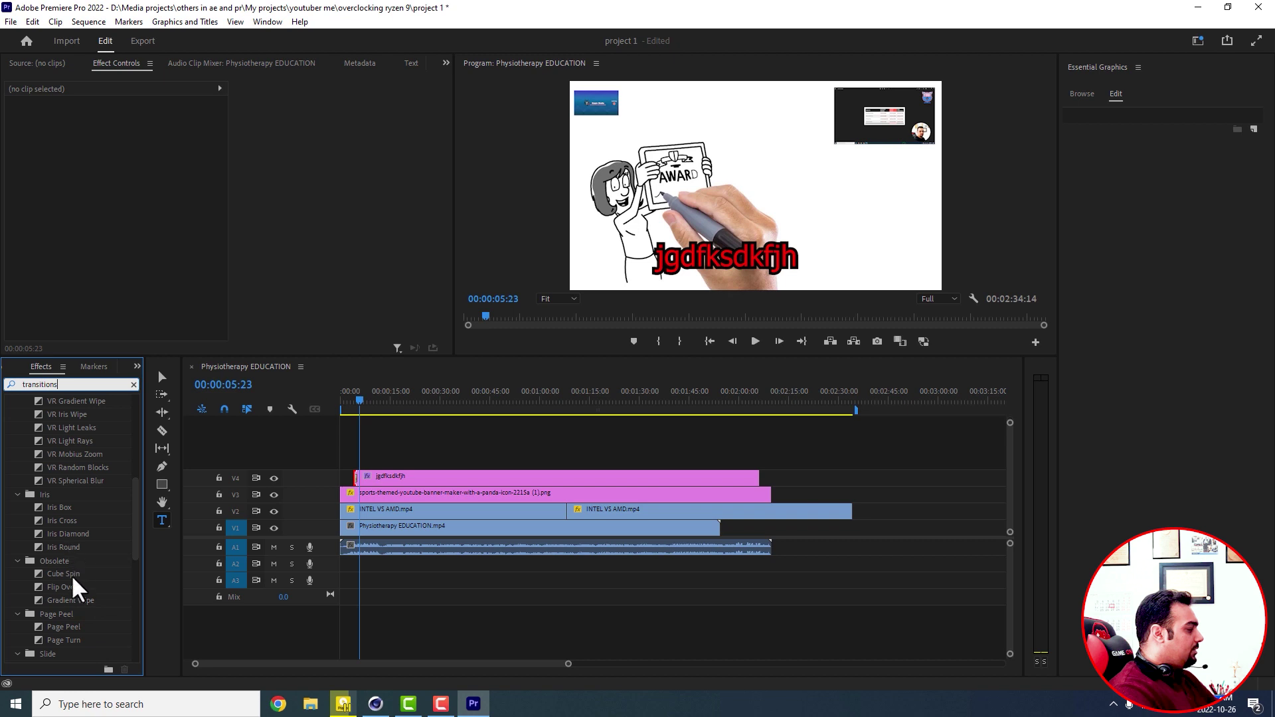
Put Flip Over on the title clip's start, preview from 00:00:02:10, then swap in Iris Round
drag(50, 588, 358, 480)
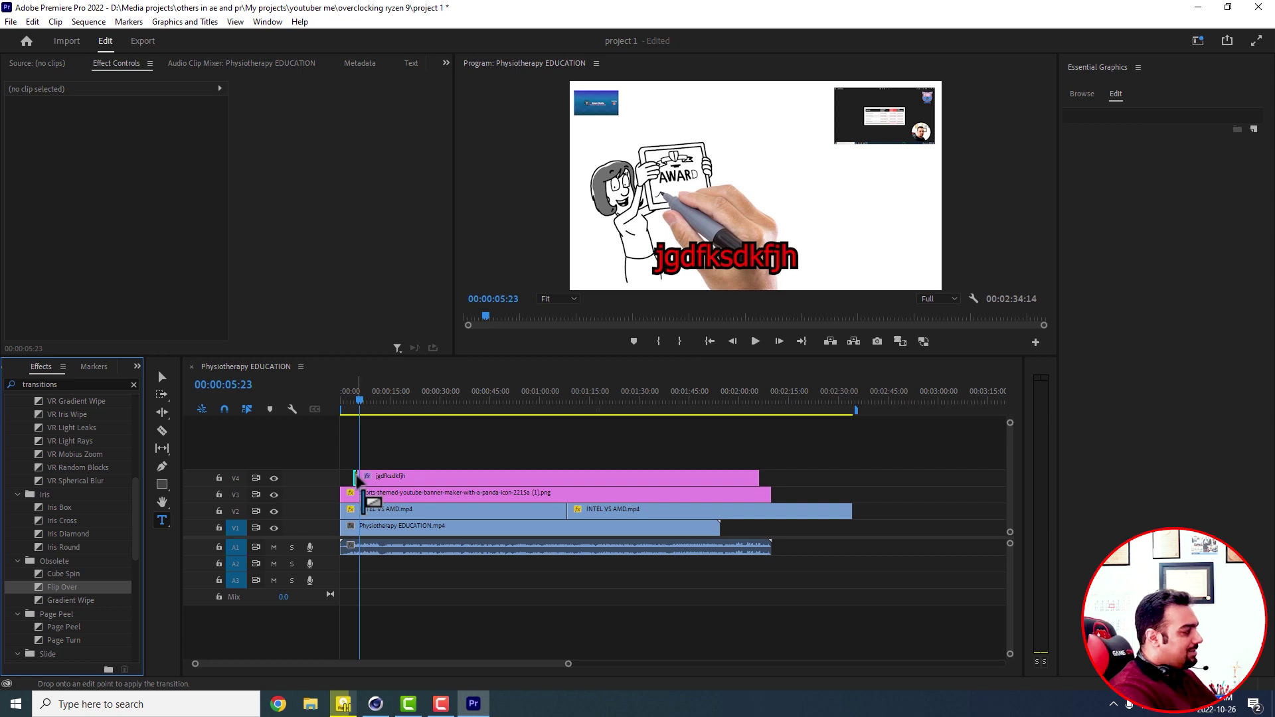
drag(357, 479, 360, 487)
click(349, 399)
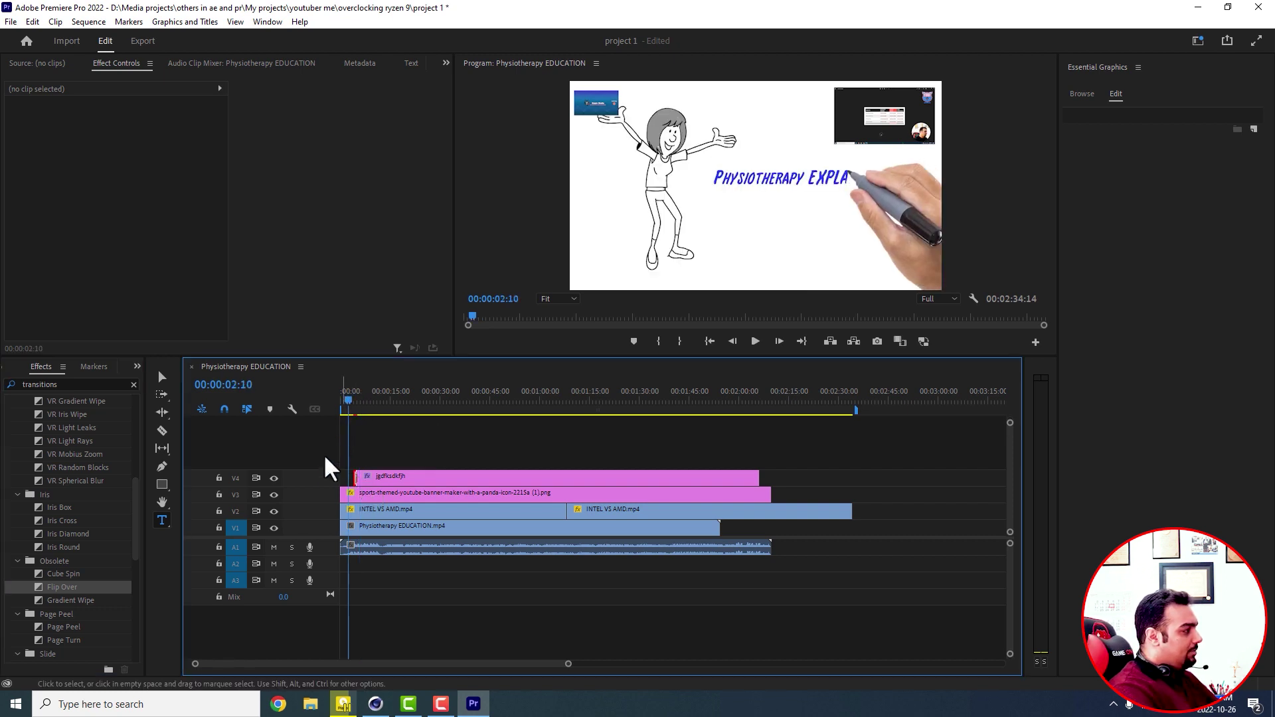
key(space)
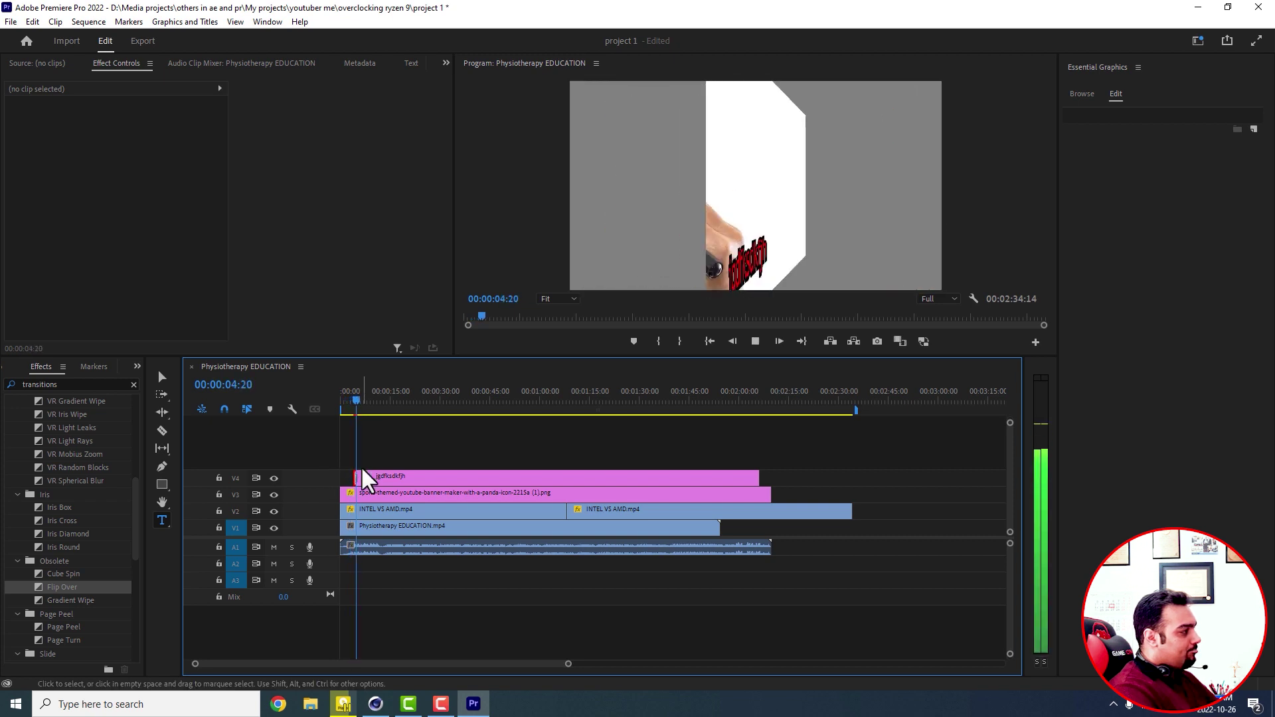
key(space)
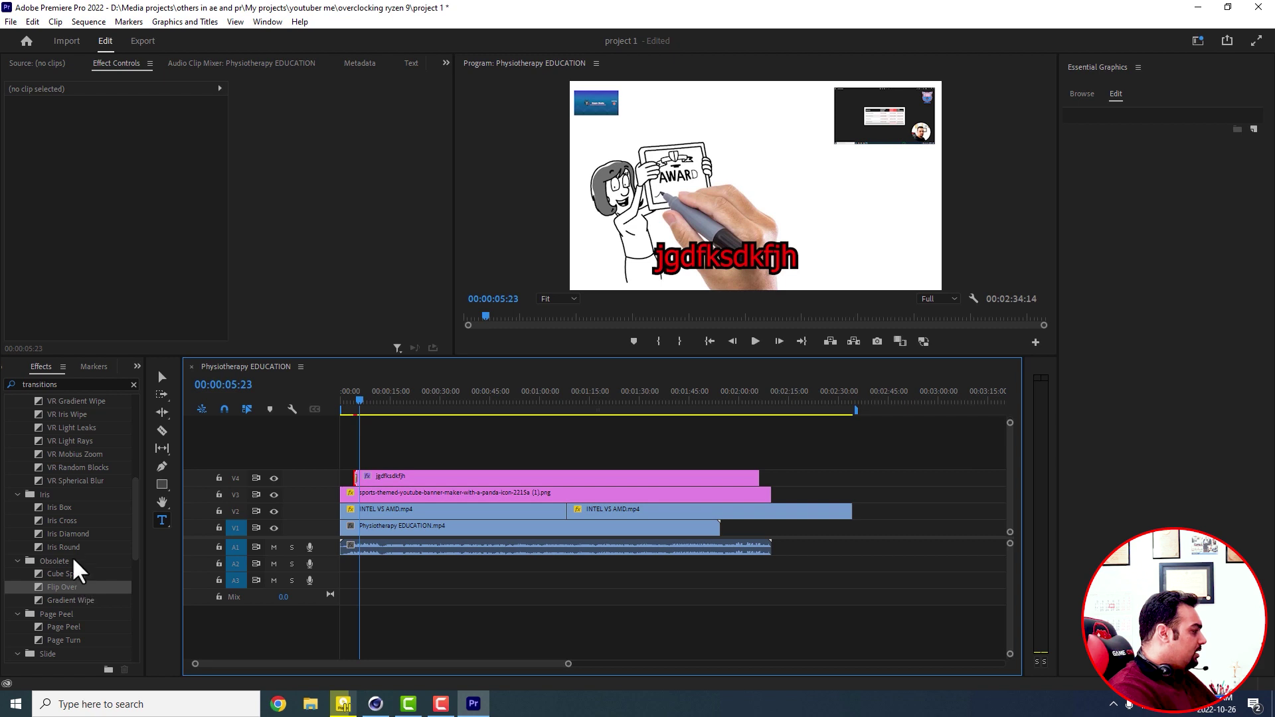
drag(66, 548, 353, 408)
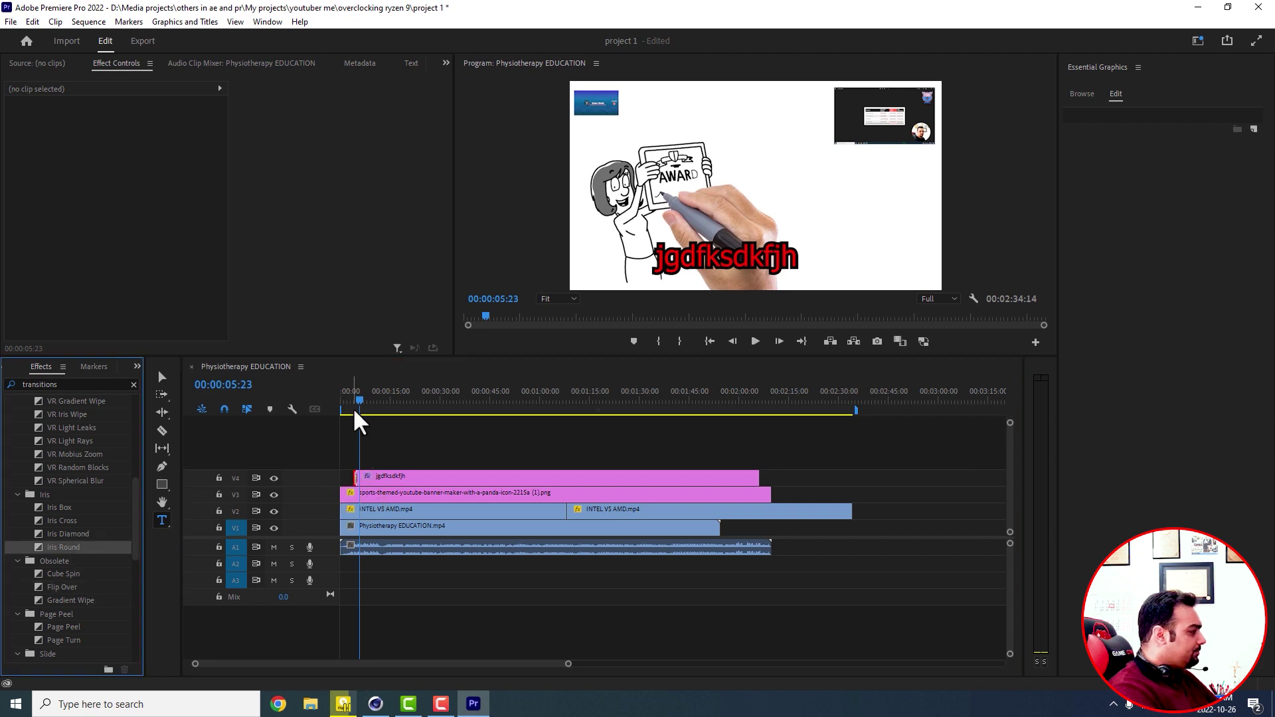
Preview the Iris Round entrance from near 00:00:02:00 to 00:00:05:17
click(344, 407)
key(space)
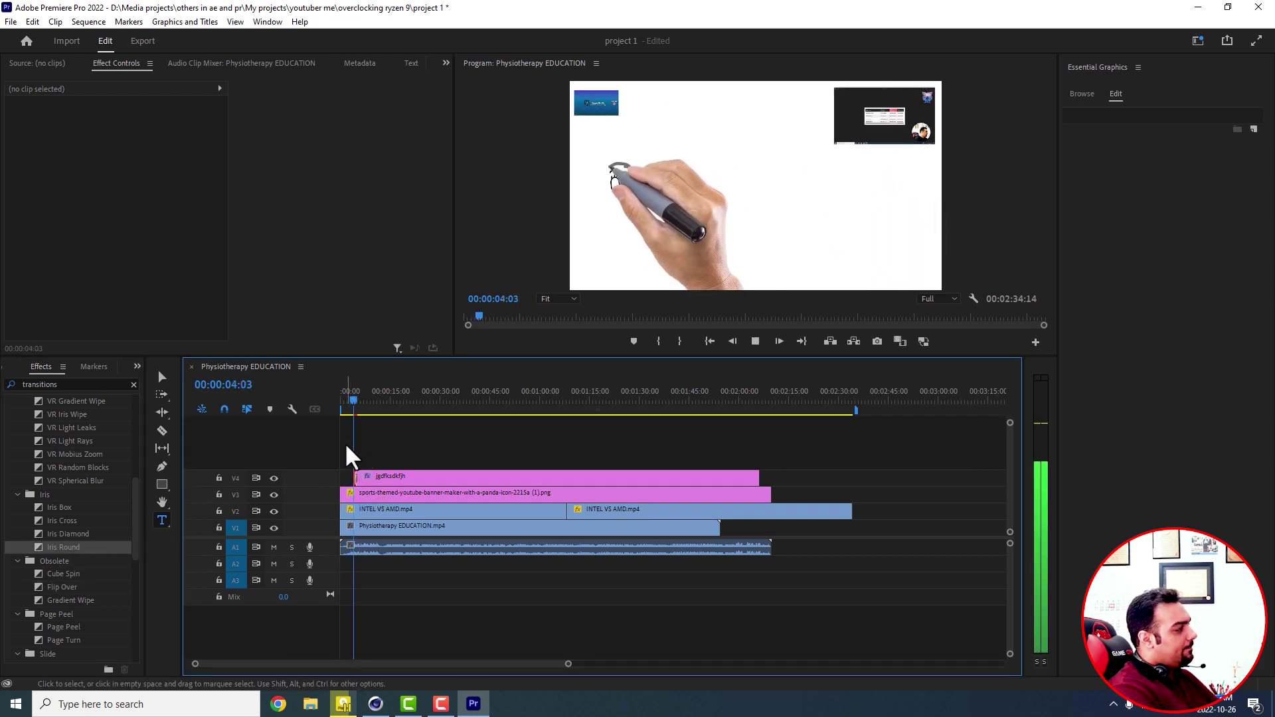
key(space)
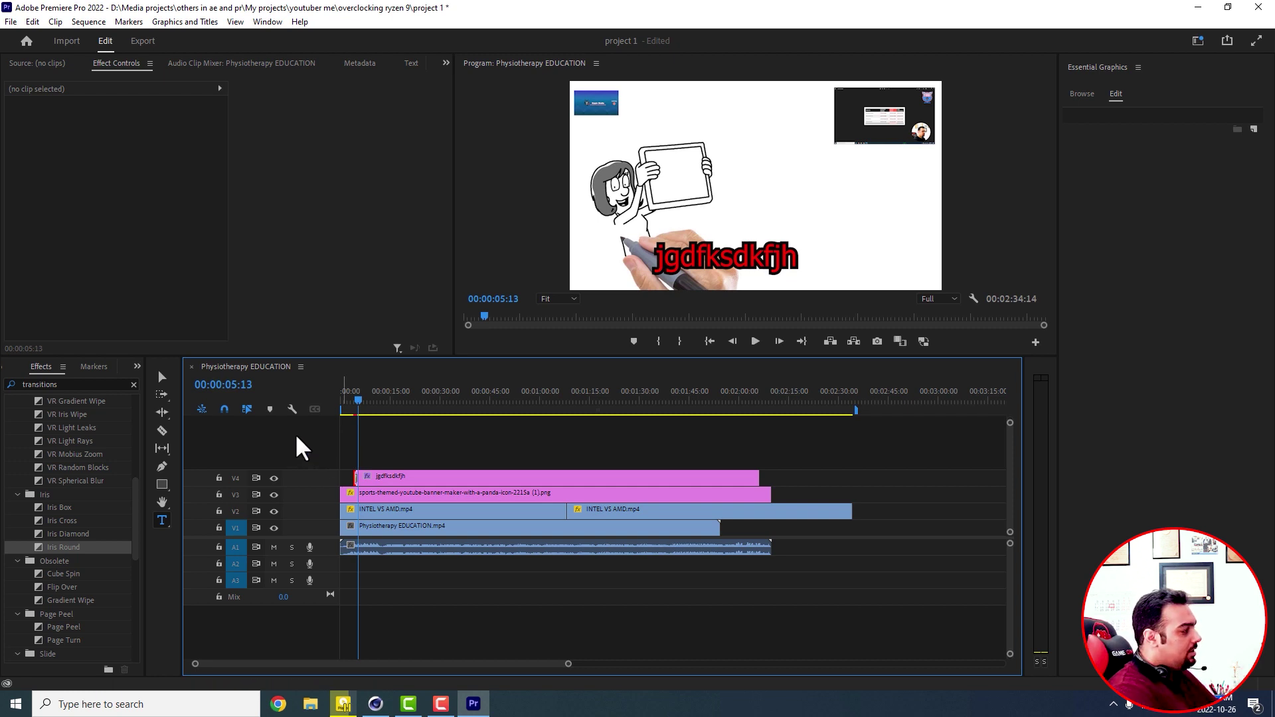
click(347, 401)
key(space)
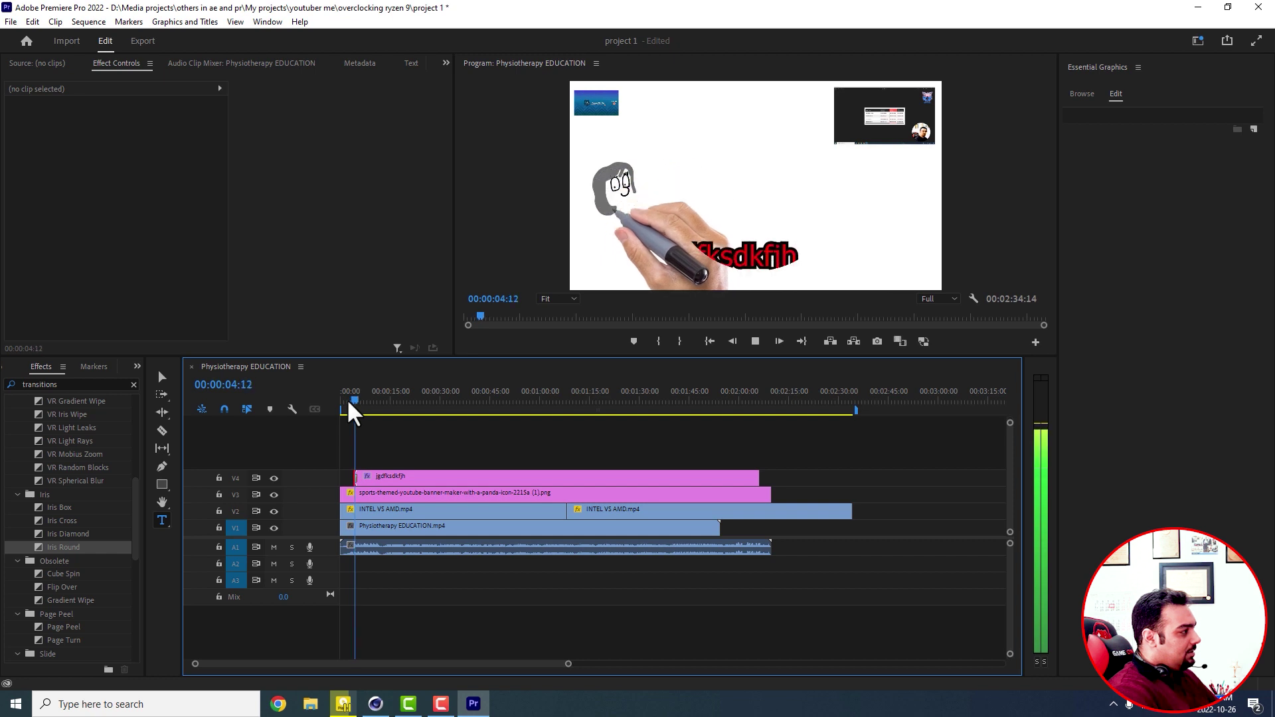
key(space)
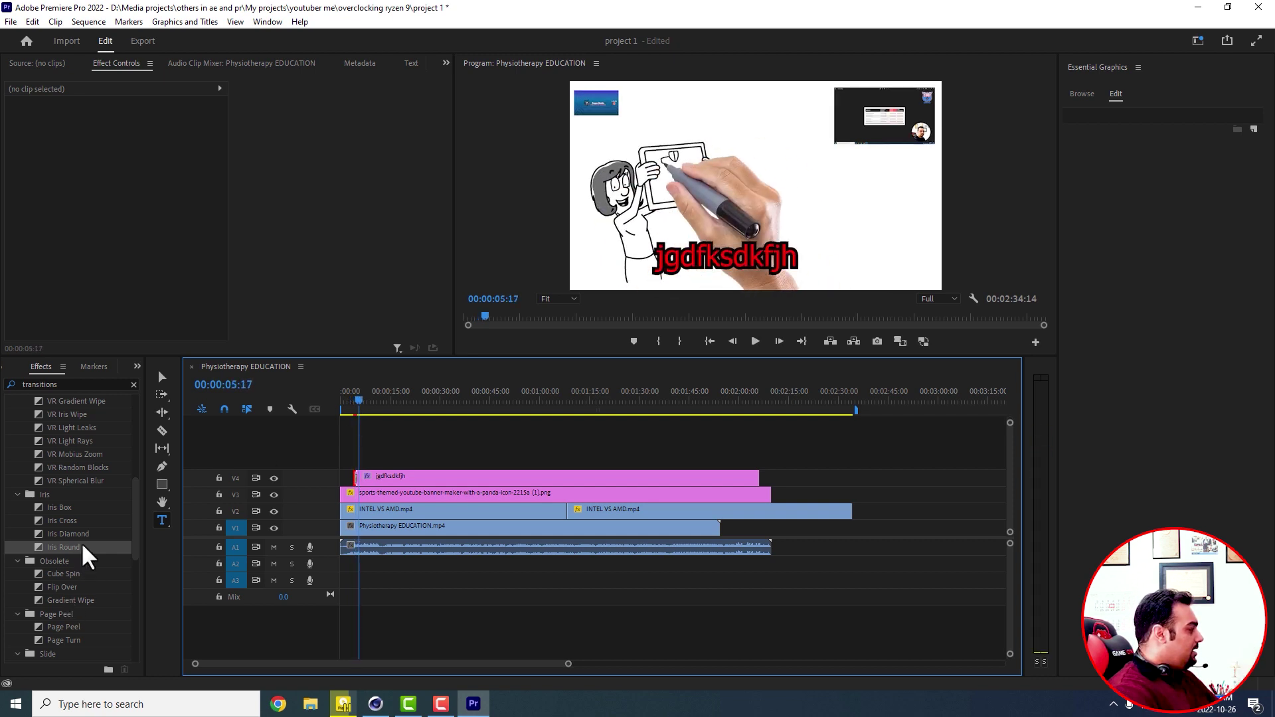
Replace it with VR Light Rays on the title clip's start and preview it
drag(60, 443, 357, 484)
click(345, 405)
key(space)
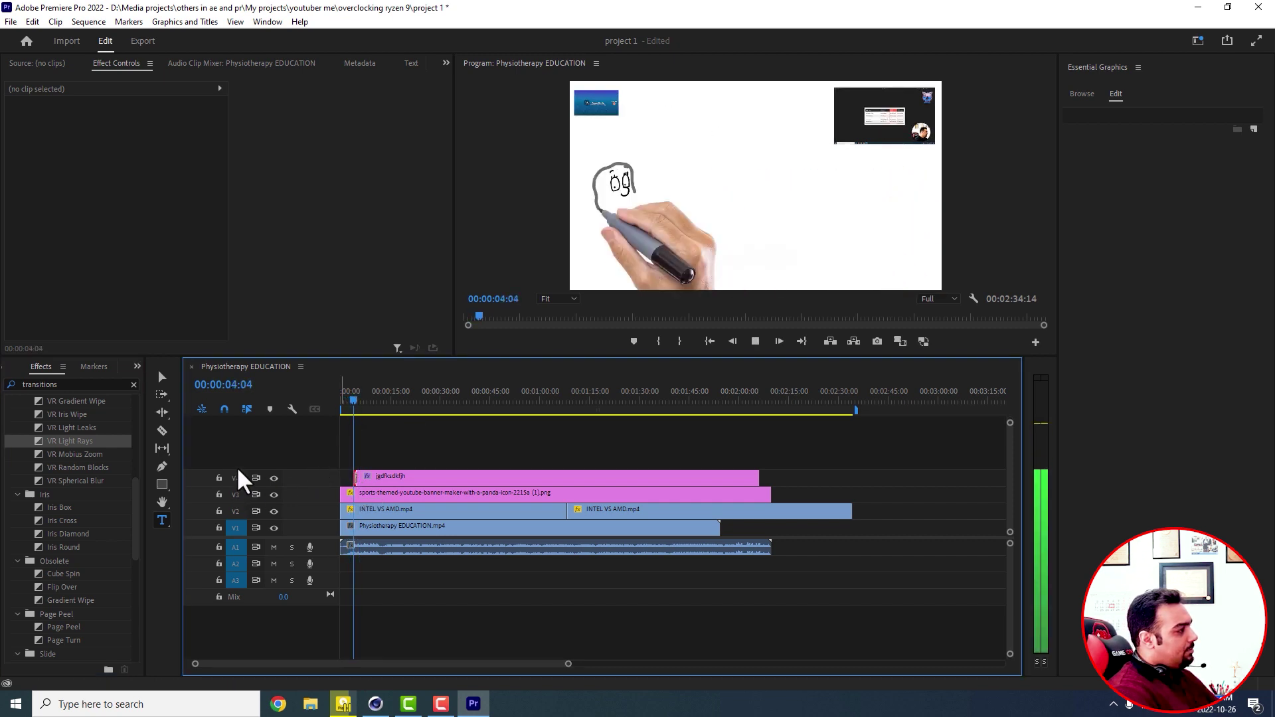
key(space)
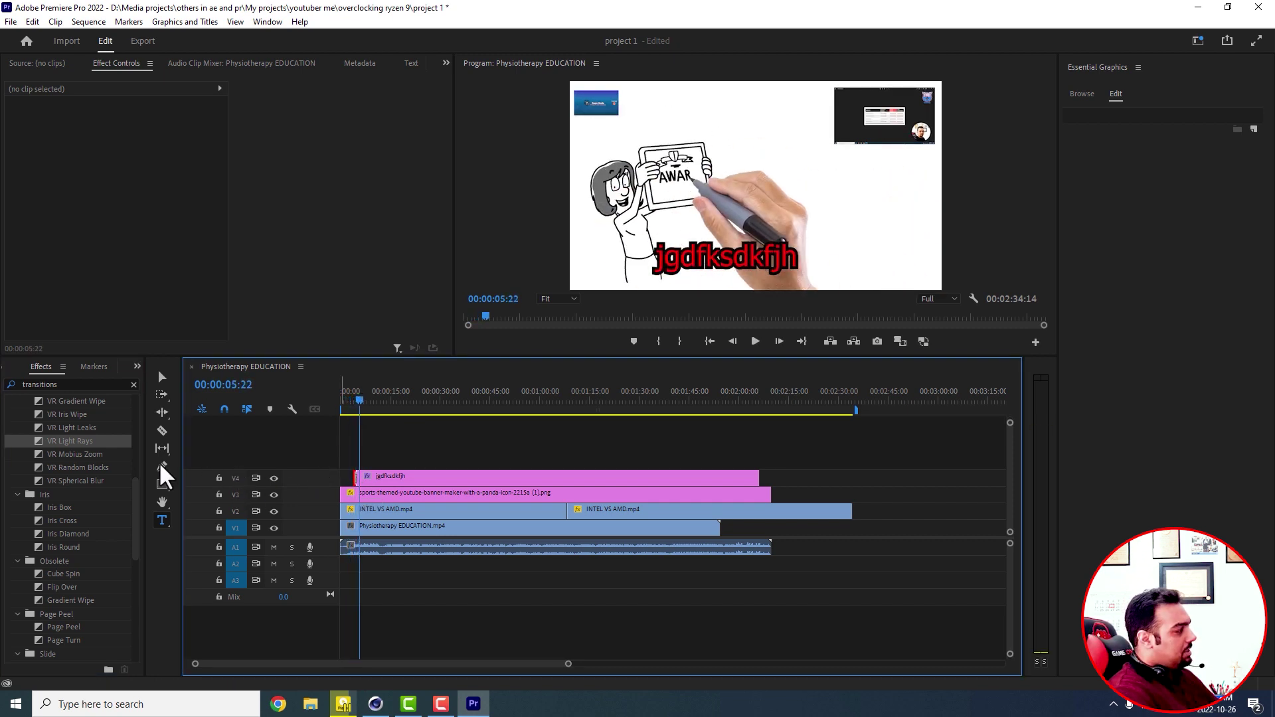
Apply Slide to the title clip's start, play it from the start, then swap in Split
scroll(92, 488, down, 4)
scroll(97, 509, down, 1)
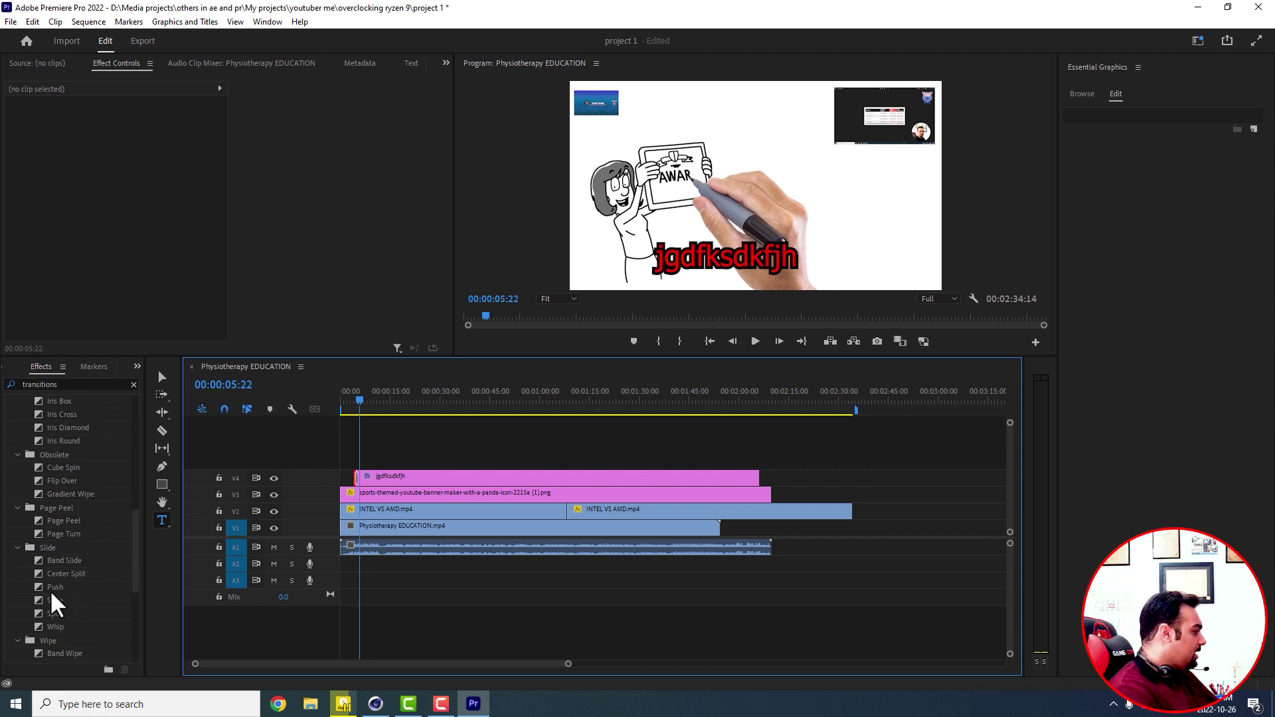
drag(51, 600, 356, 477)
key(Home)
key(space)
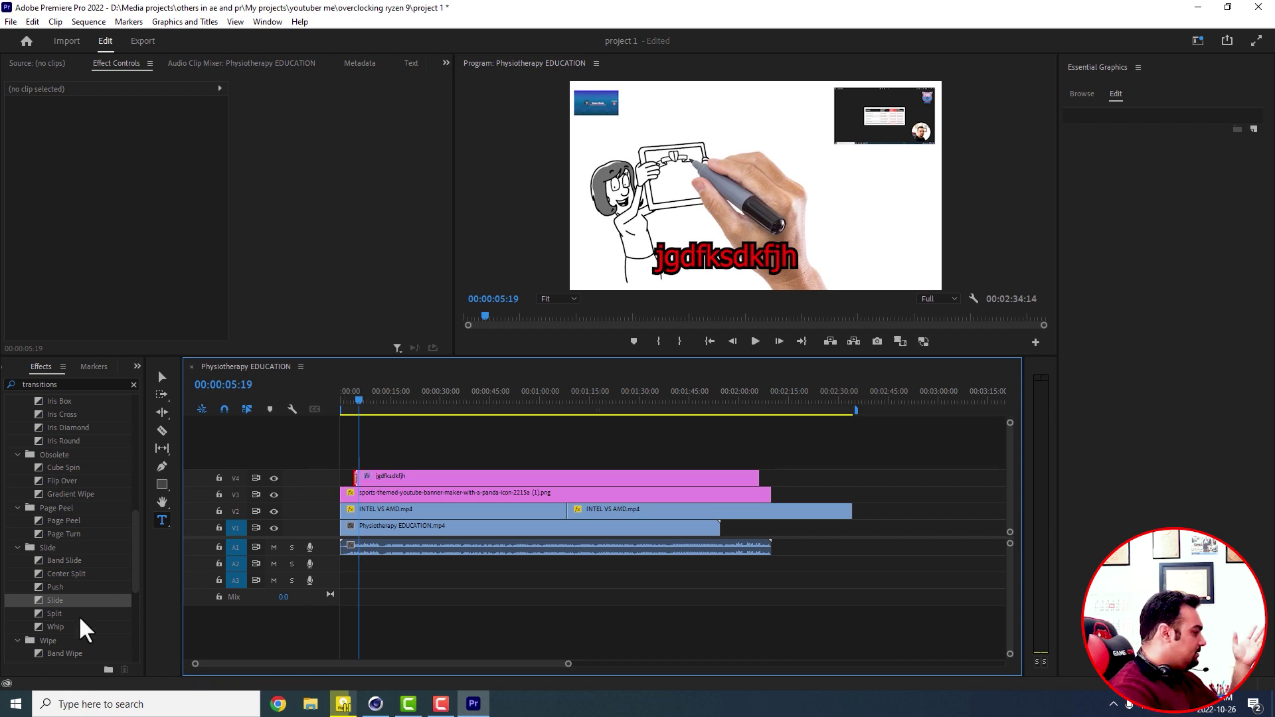
drag(55, 612, 356, 481)
Play back the Split transition from near 00:00:02, then select the banner clip on V3
click(349, 397)
key(space)
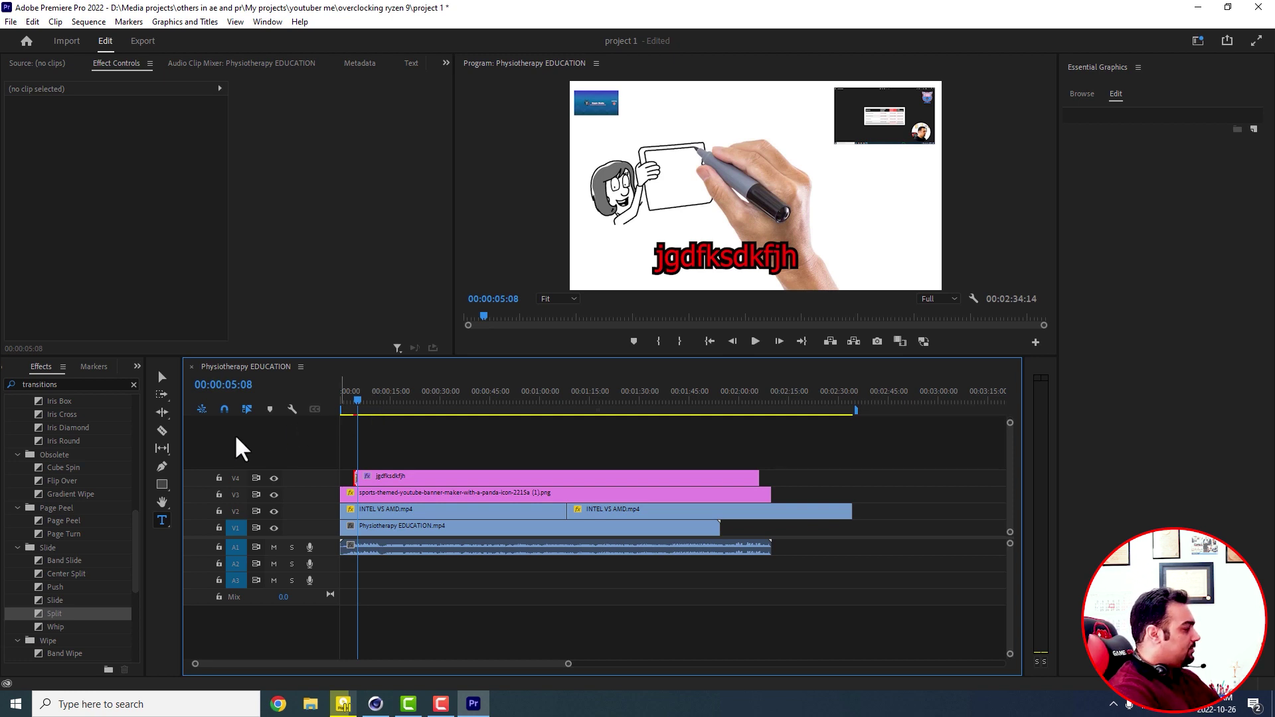
scroll(78, 517, down, 3)
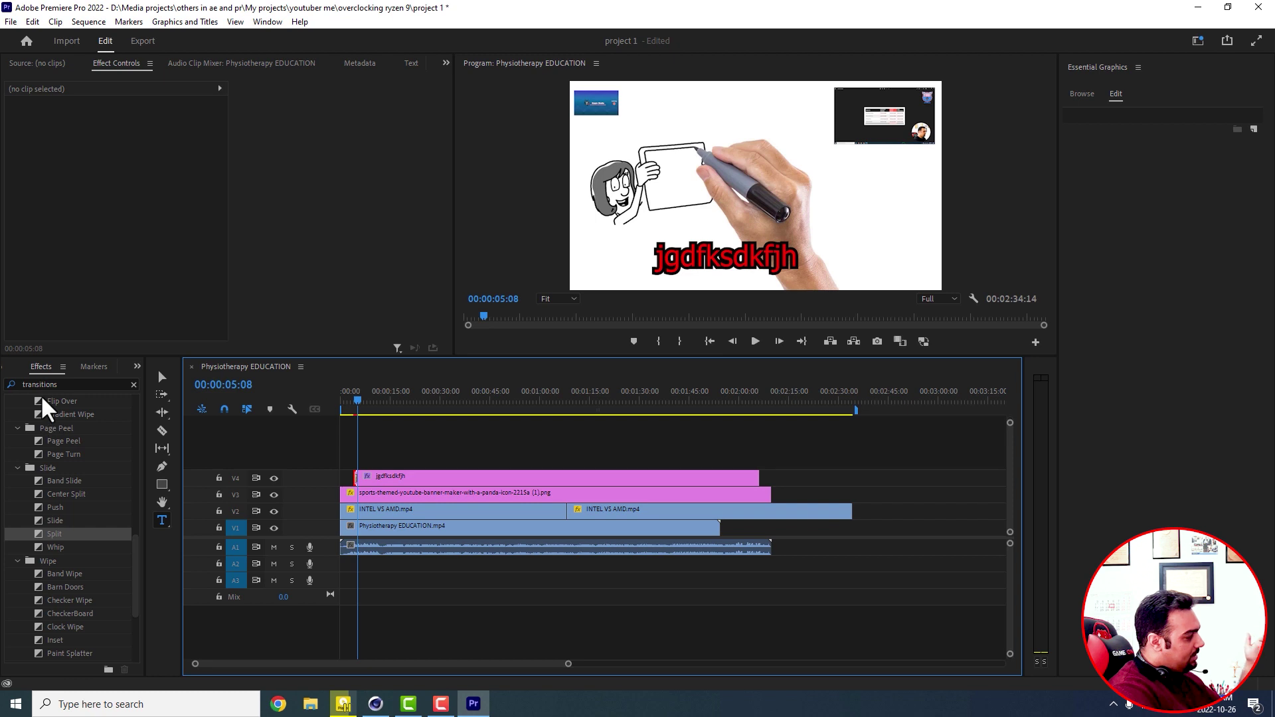
scroll(76, 469, down, 5)
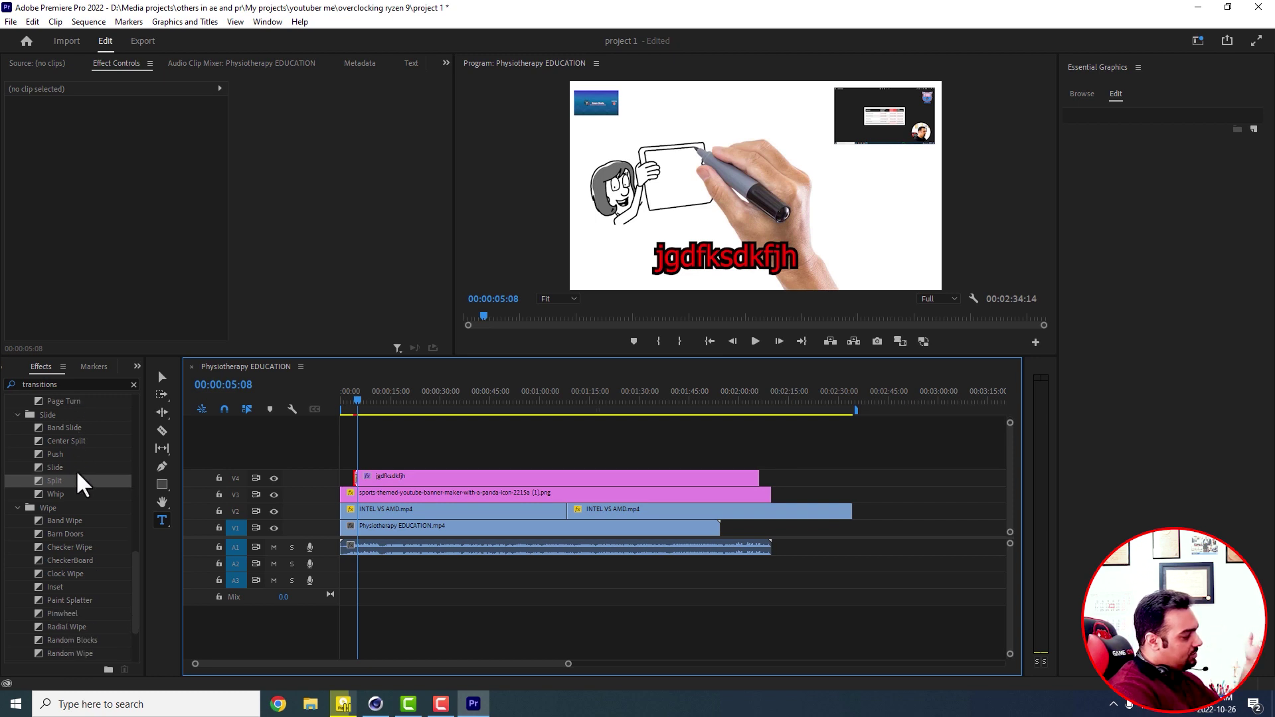
click(378, 493)
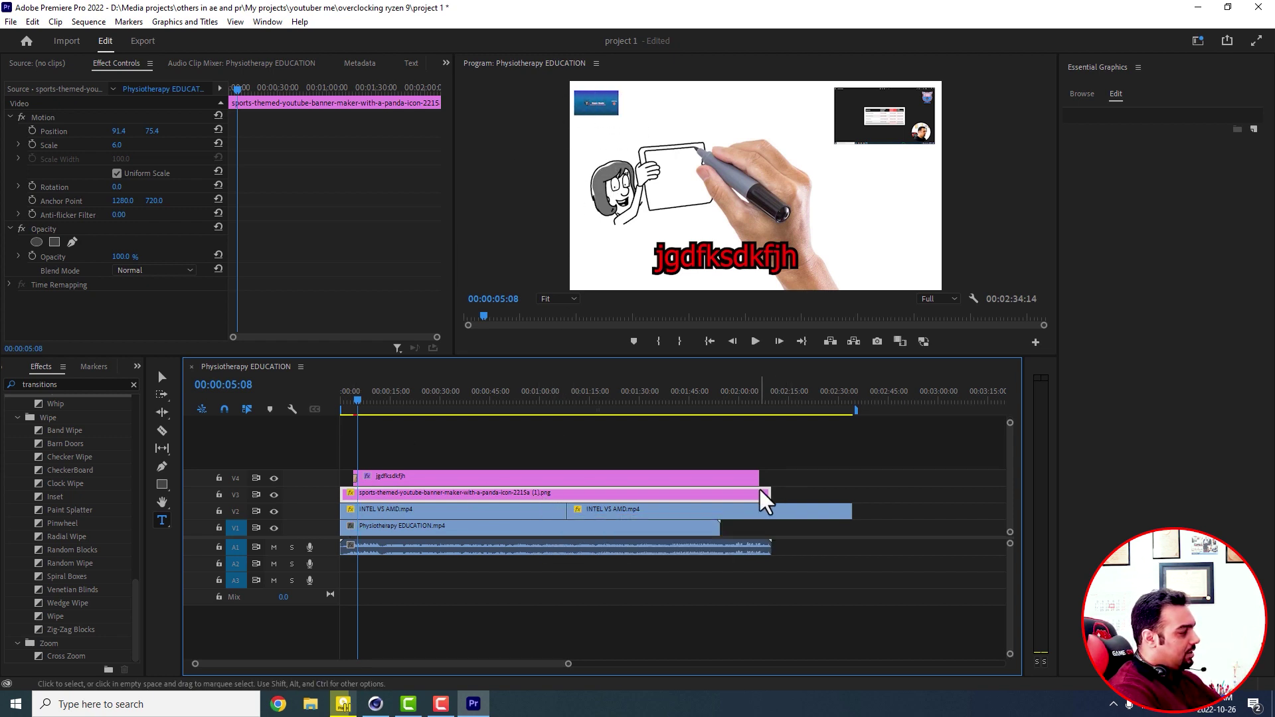
Add the default transition to the banner clip's start, then drop Random Wipe onto the clips' start
right_click(348, 498)
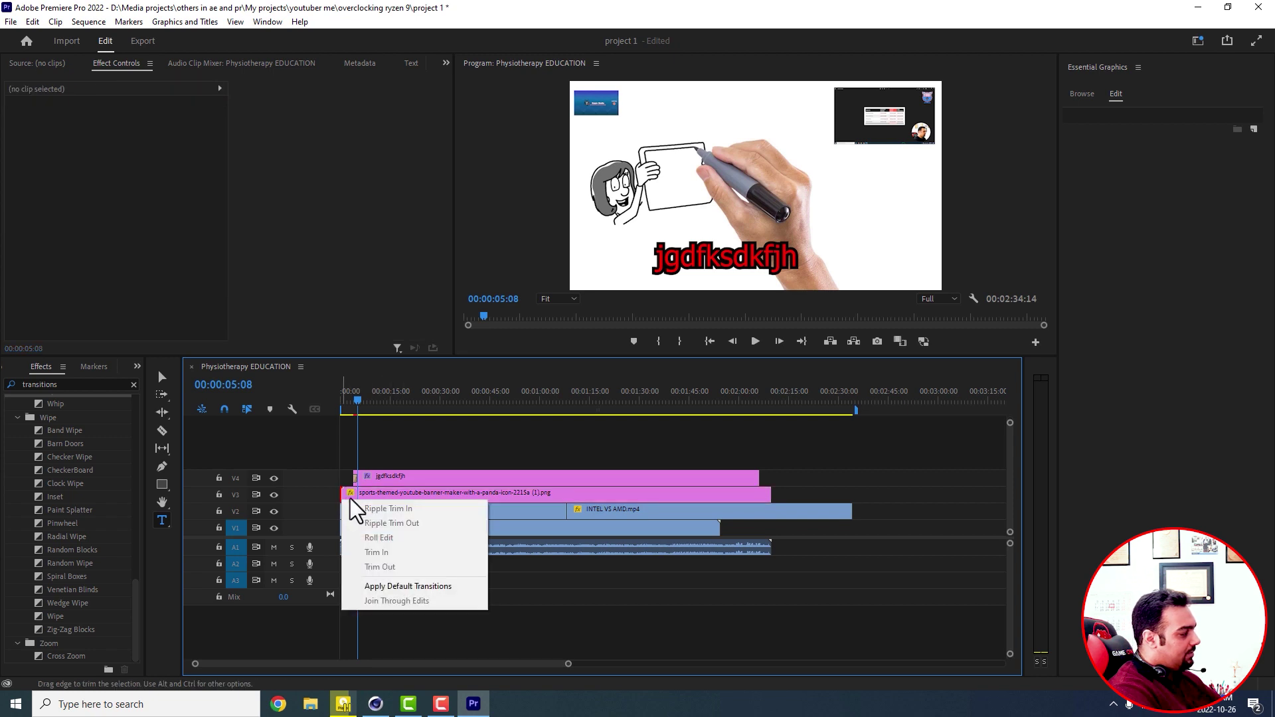
click(400, 585)
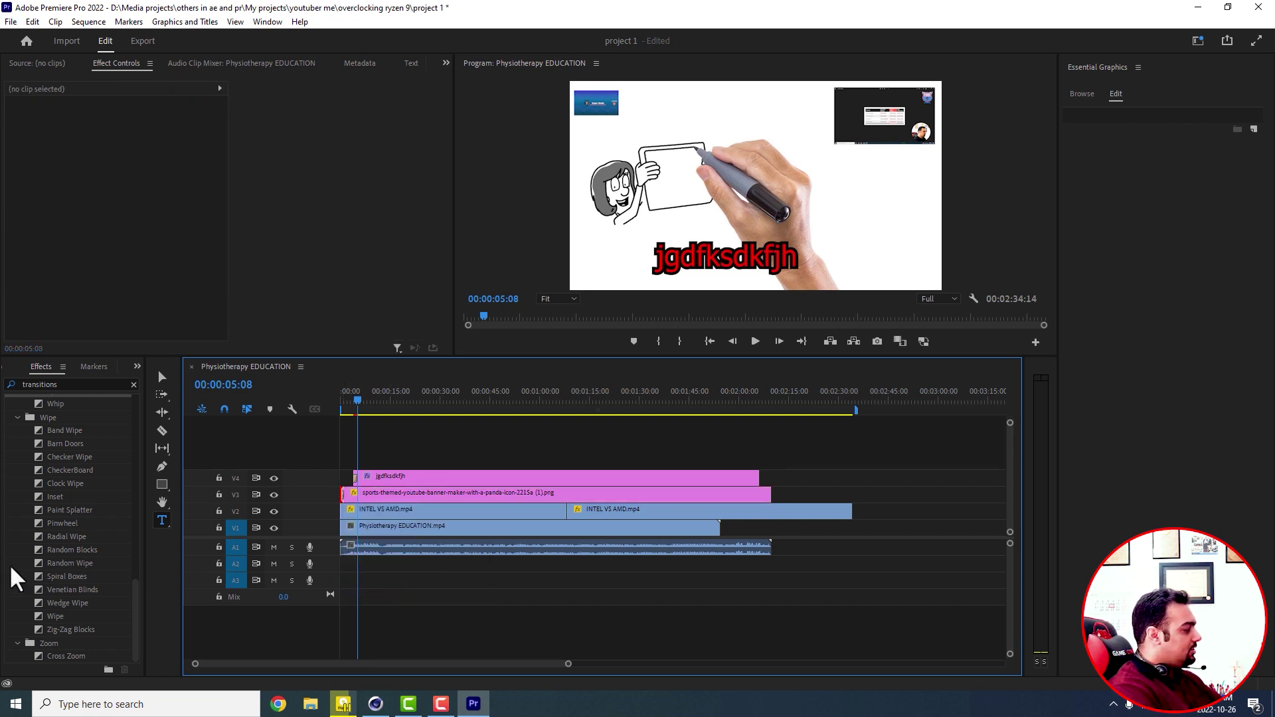
scroll(64, 515, up, 1)
scroll(69, 511, down, 1)
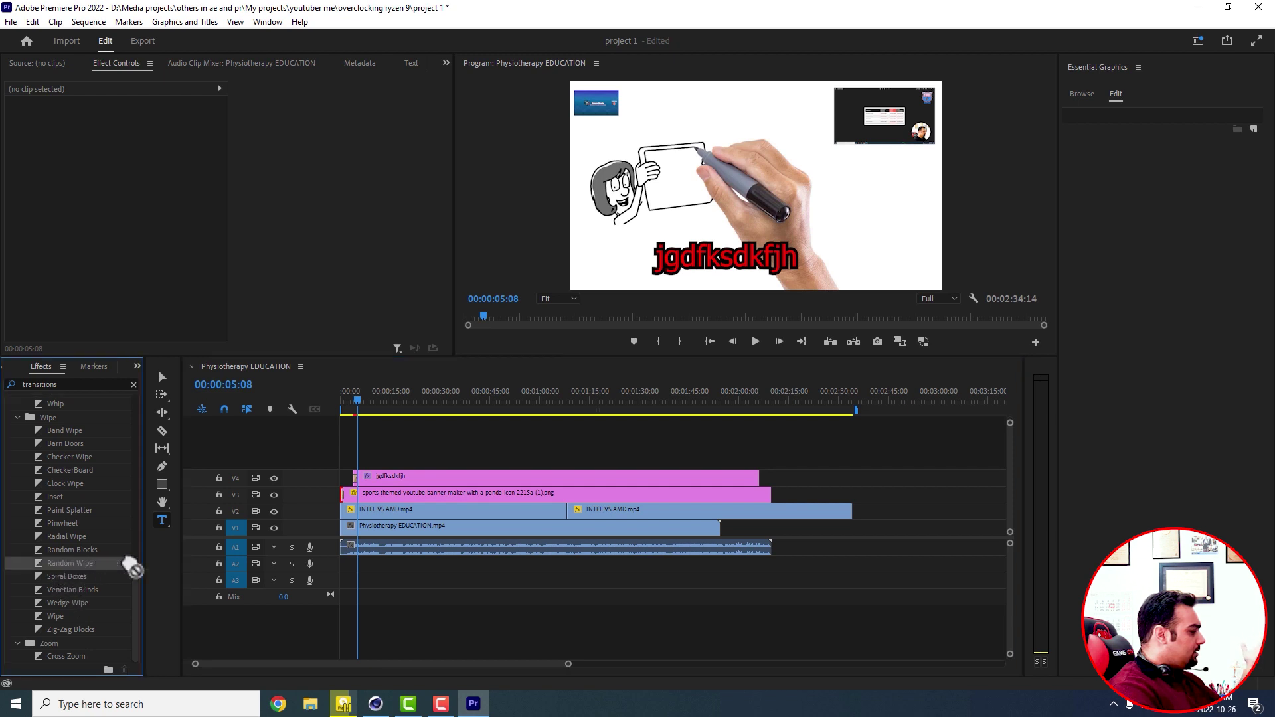
drag(131, 566, 337, 490)
Replay the sequence from the start to preview the Random Wipe transition
click(346, 402)
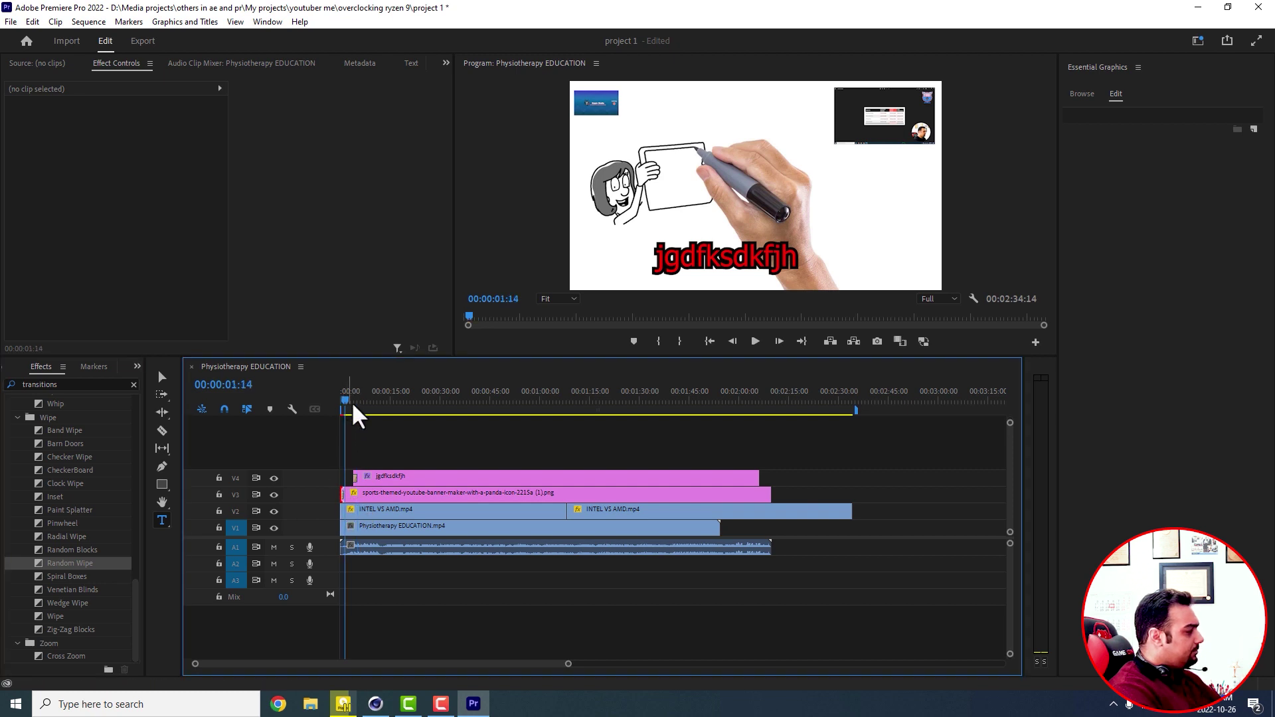
key(space)
key(Home)
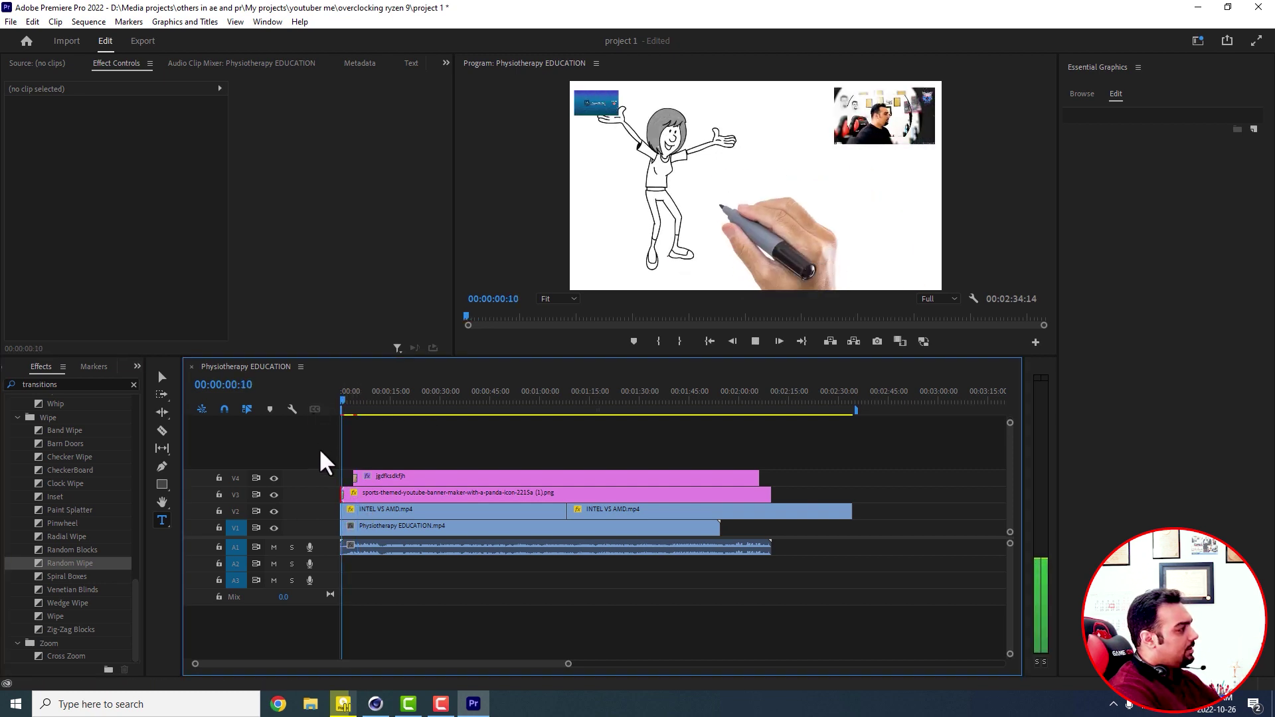
key(space)
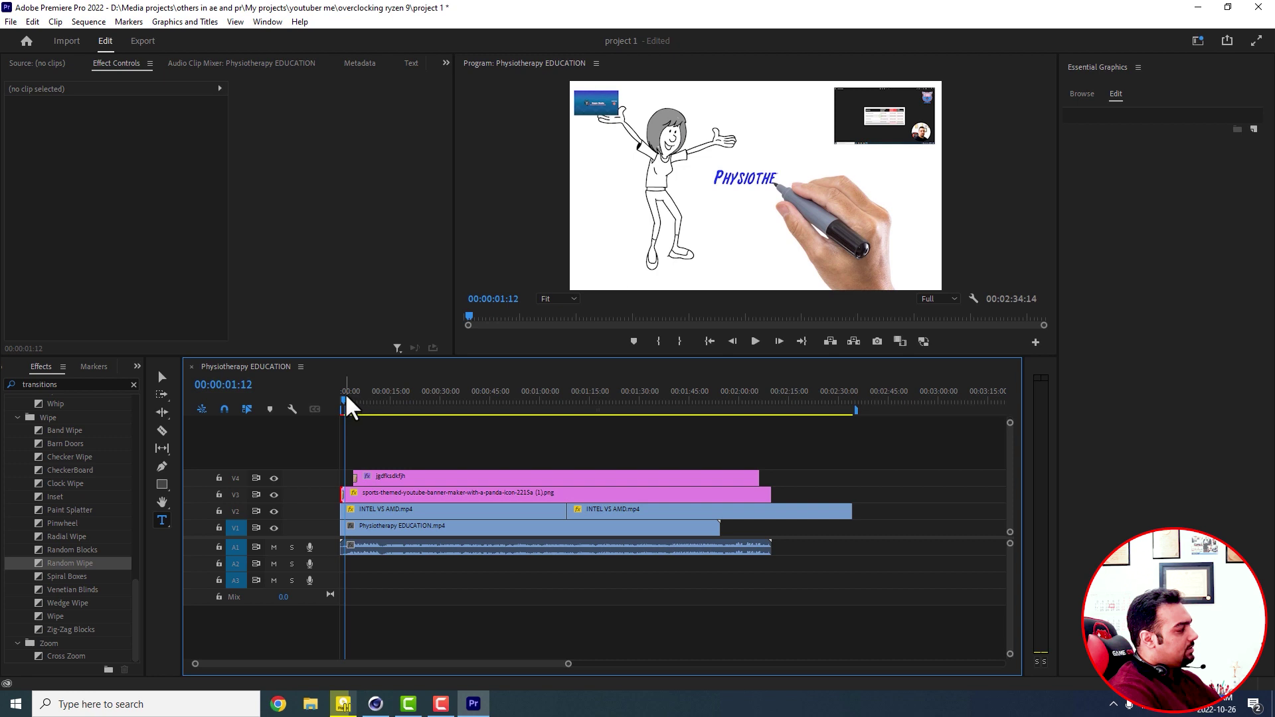
key(Home)
key(space)
key(space)
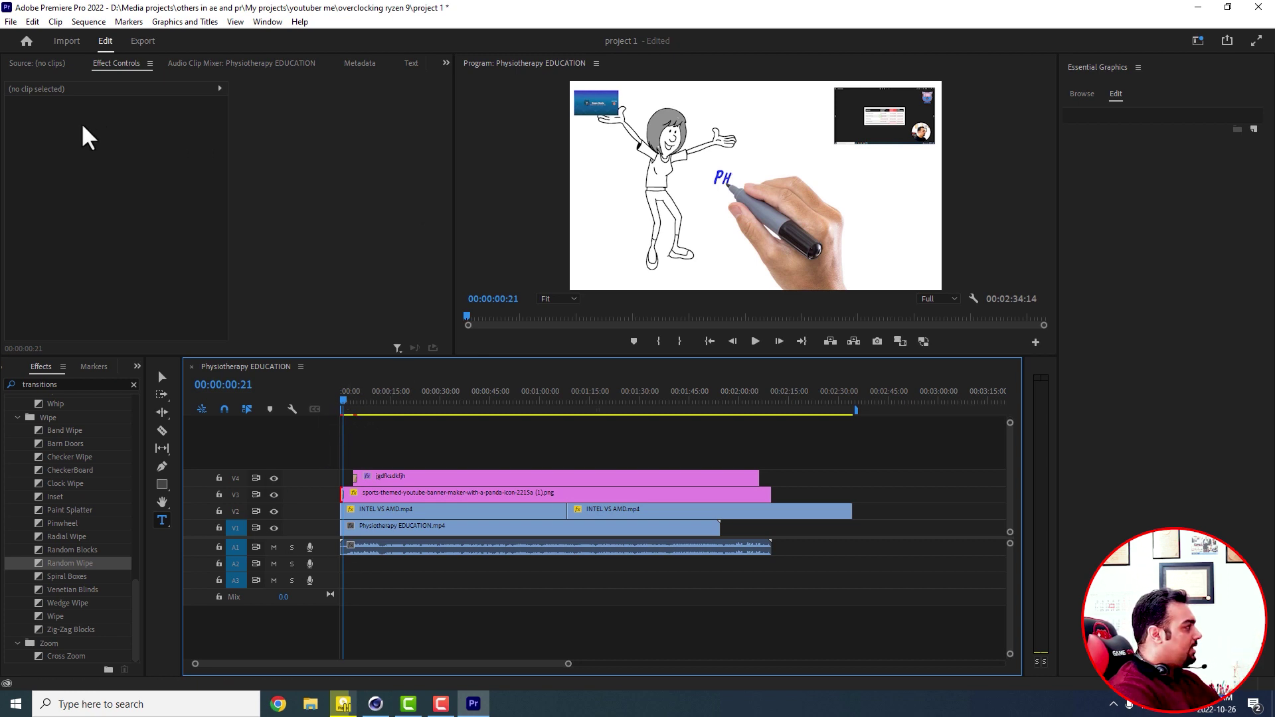
Try scaling up the Crypto Studio banner on V3, preview it, then undo to its original size
click(222, 66)
click(107, 66)
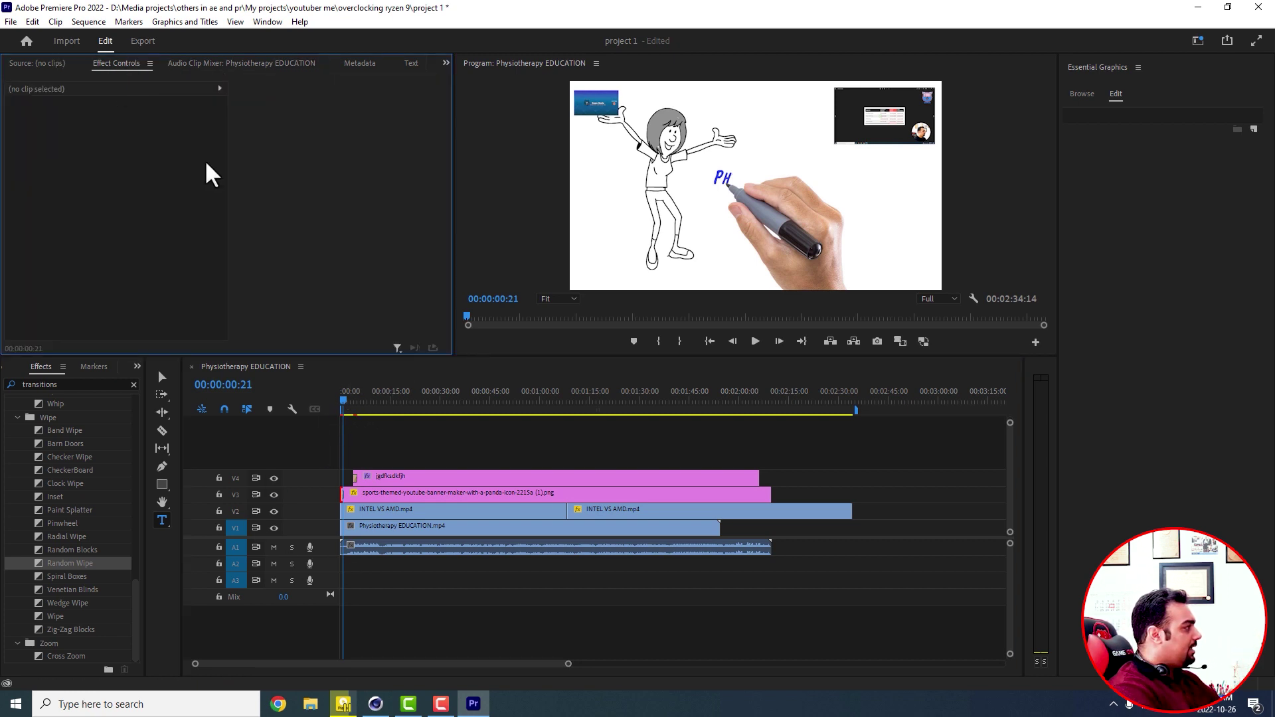
click(456, 492)
click(50, 117)
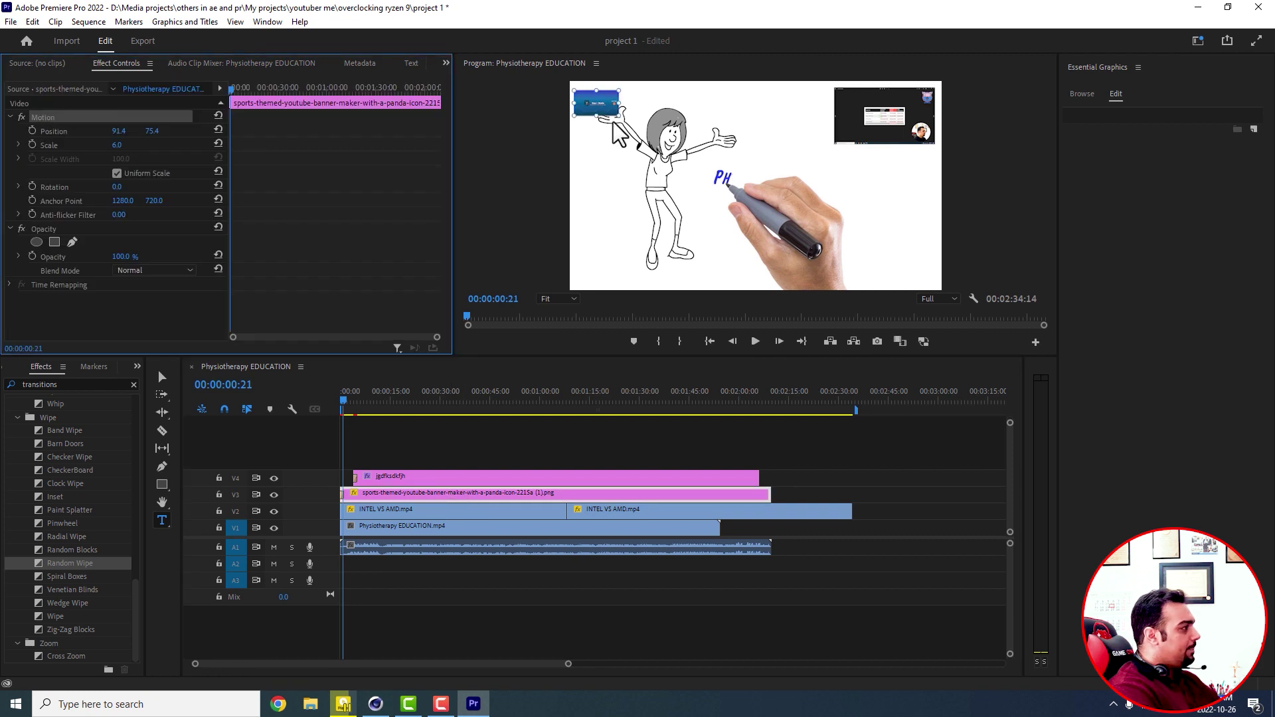
drag(619, 115, 755, 209)
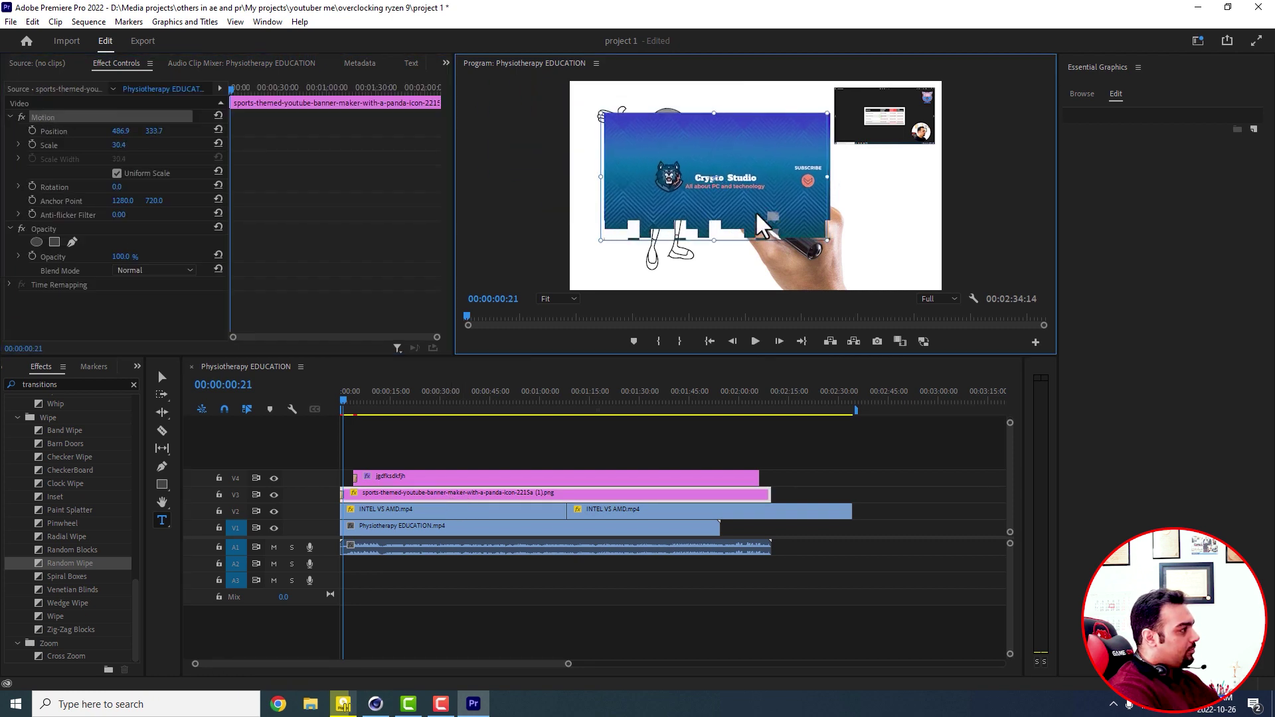
click(344, 399)
key(space)
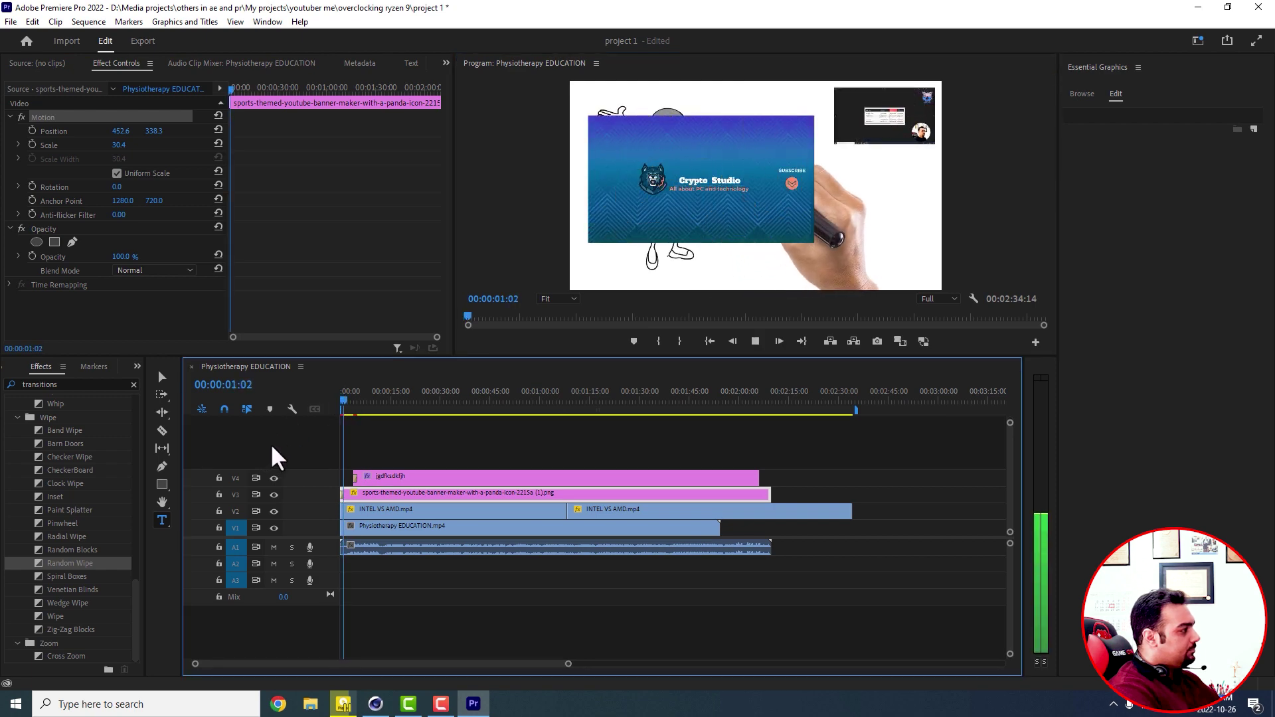
key(space)
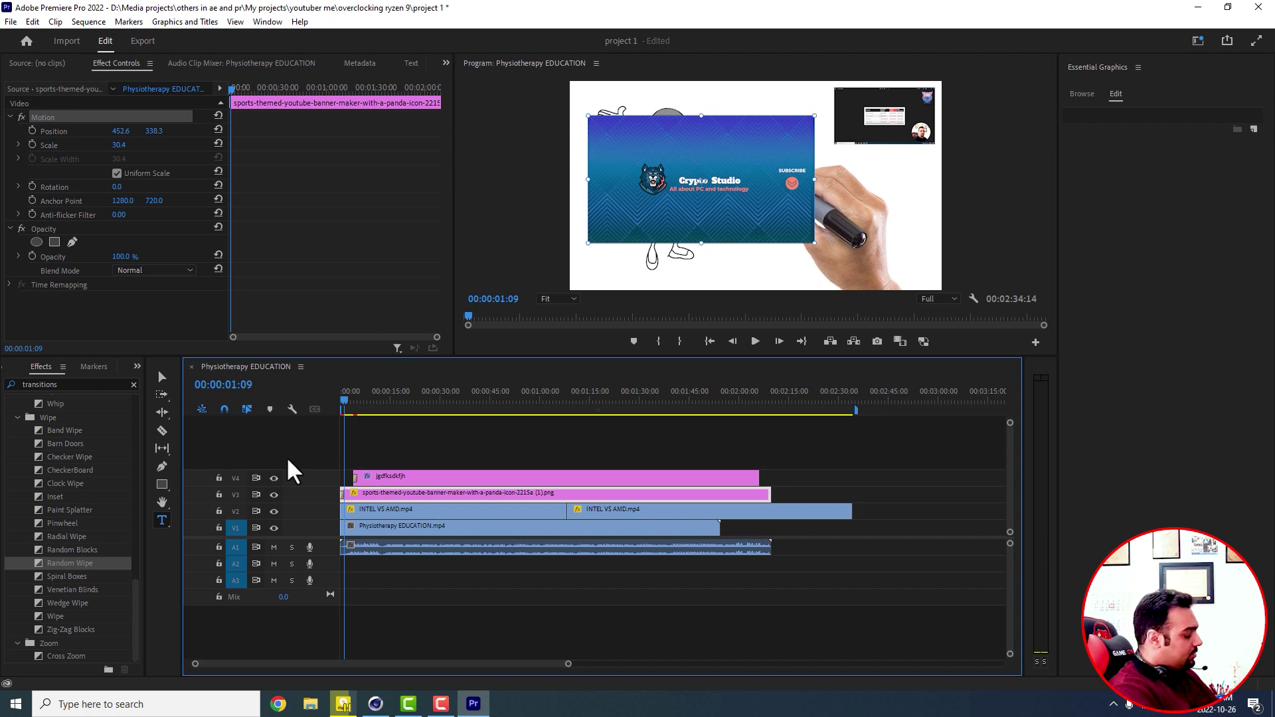
key(ctrl+z)
key(ctrl+z)
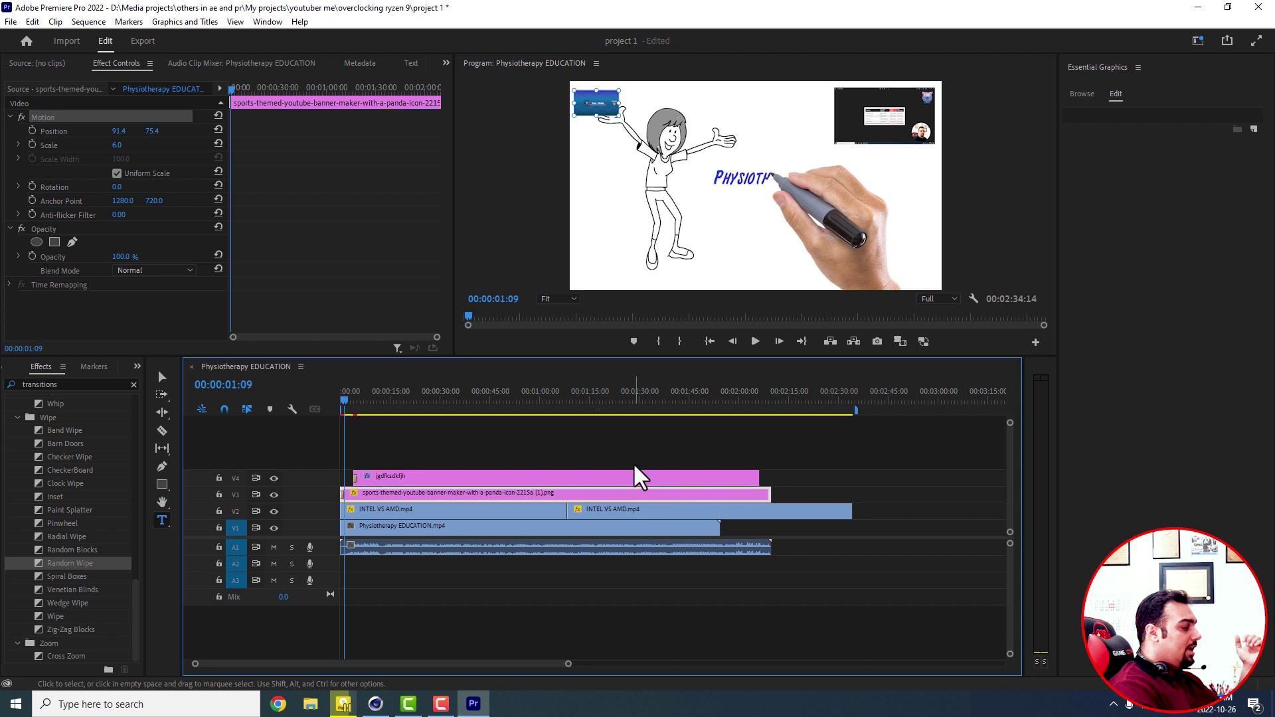
click(628, 482)
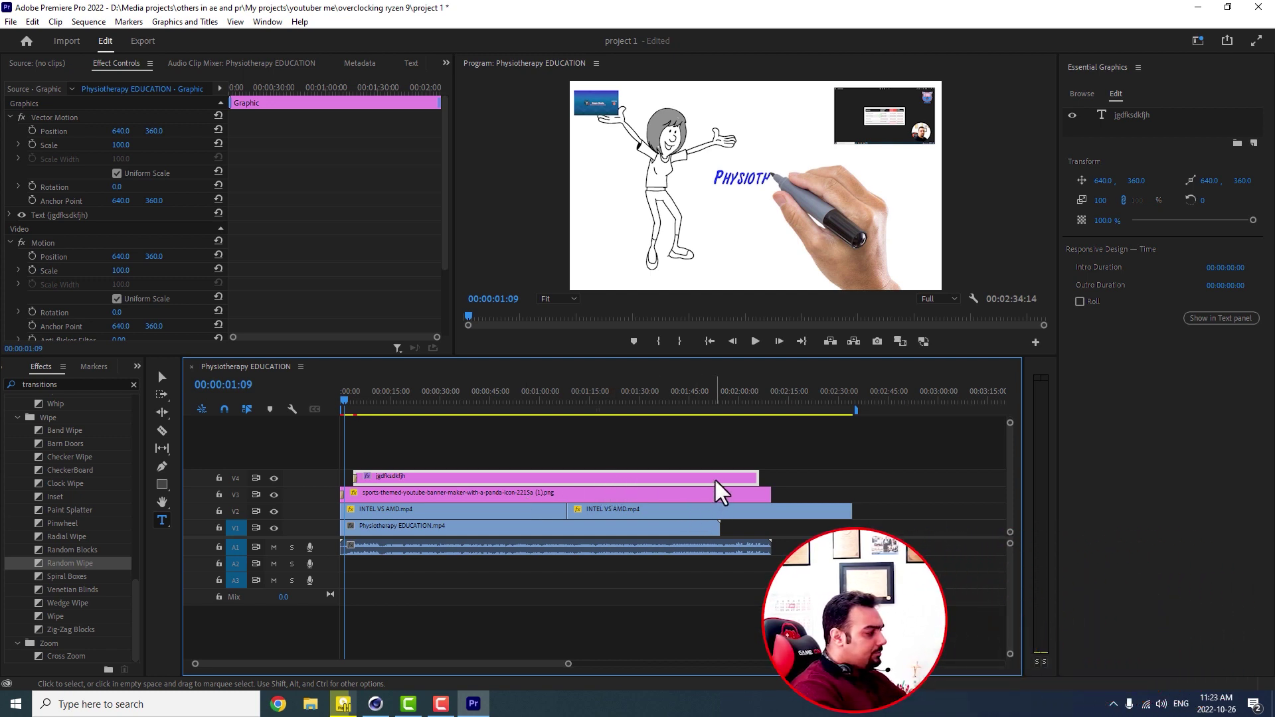
Go to 00:01:05:10 and open the red title's appearance settings, enabling Shadow
click(500, 398)
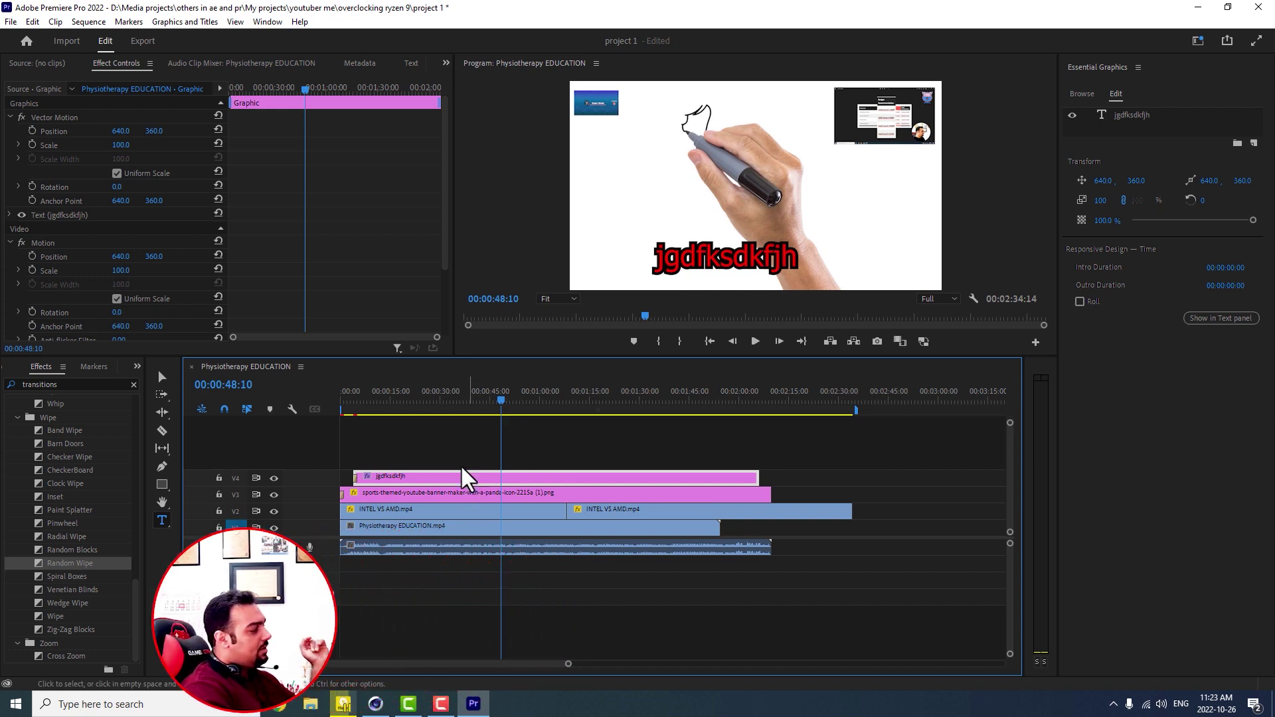
click(558, 400)
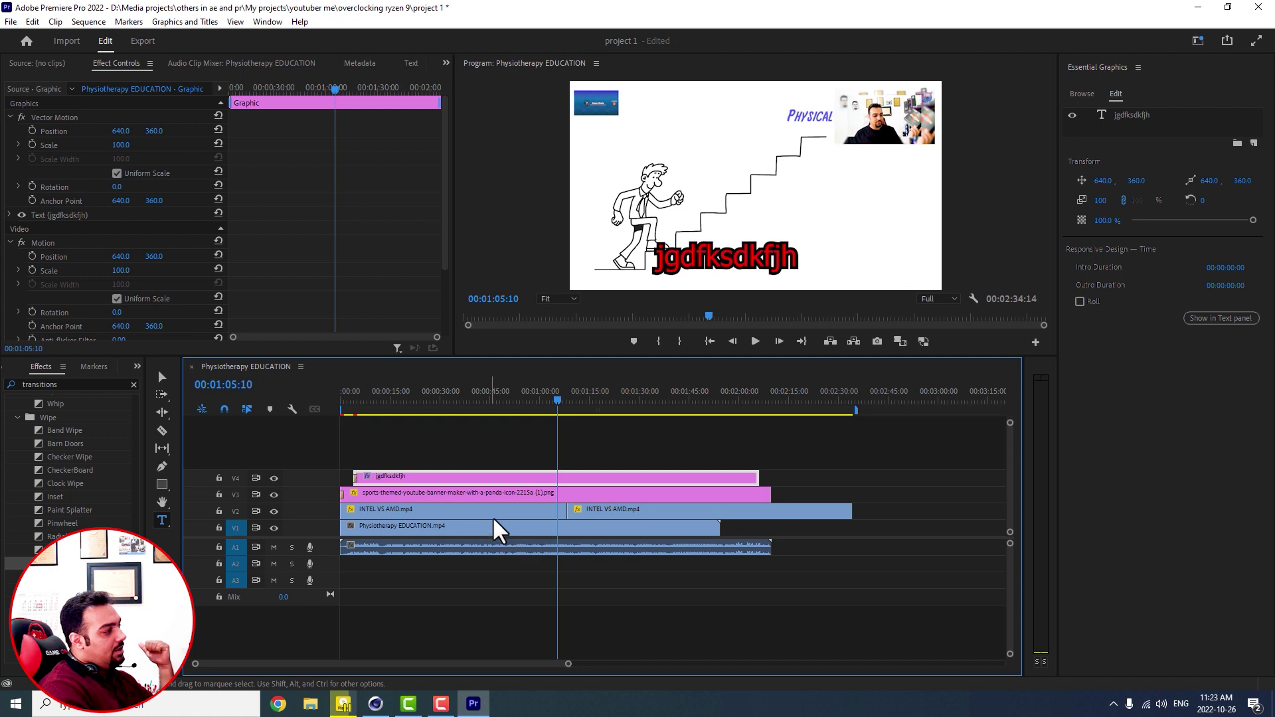
click(1131, 117)
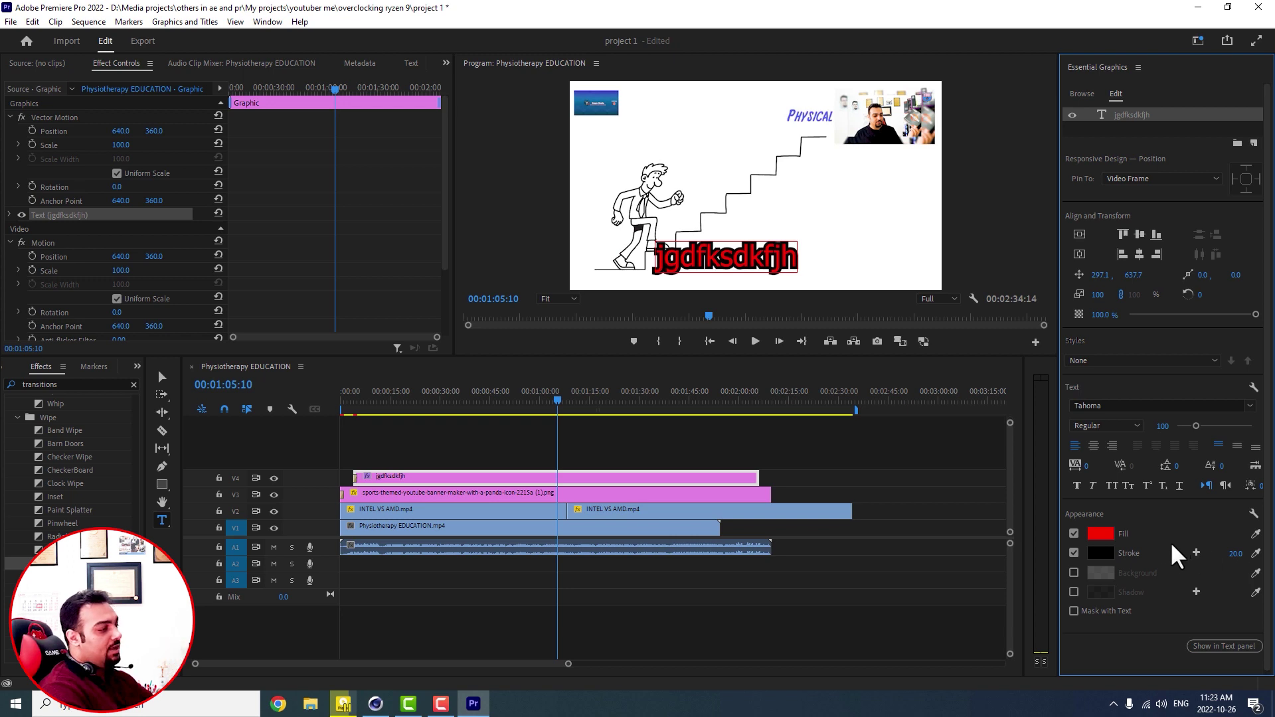
click(1074, 592)
Set the title shadow's distance to 45.7 and leave its size at 0.0
scroll(1141, 578, down, 1)
scroll(1141, 578, down, 1)
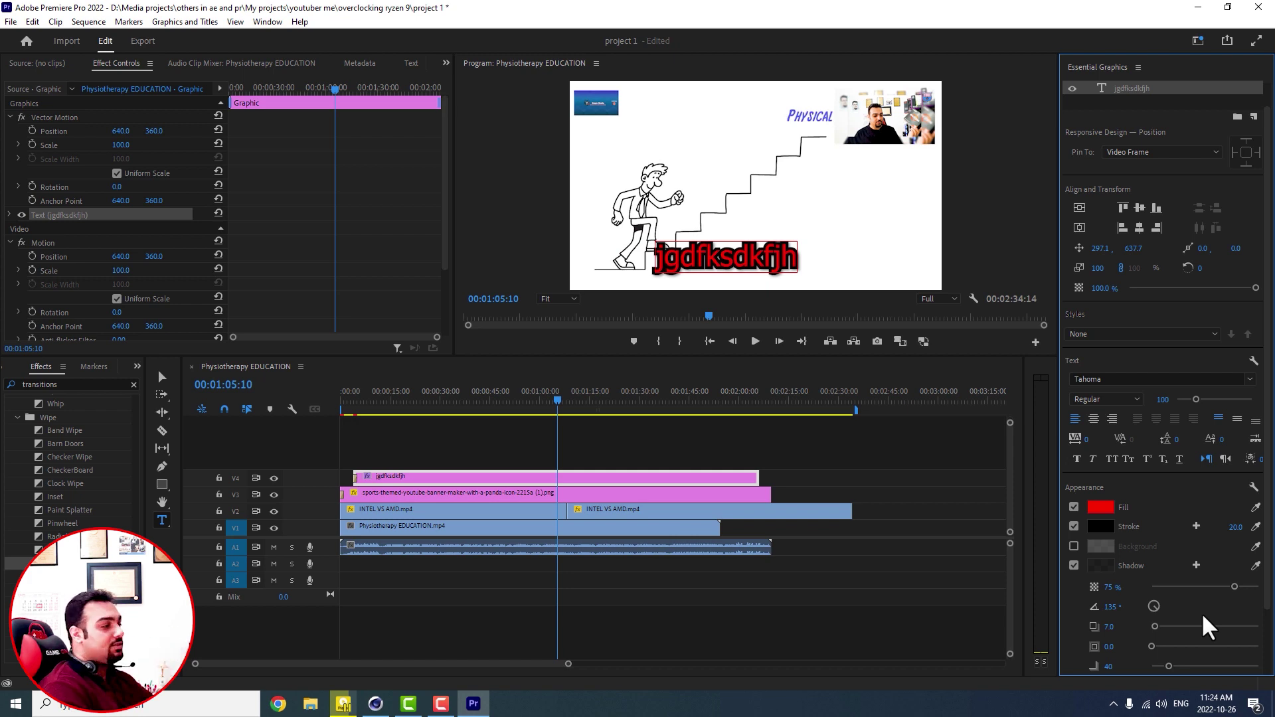
drag(1154, 629, 1197, 609)
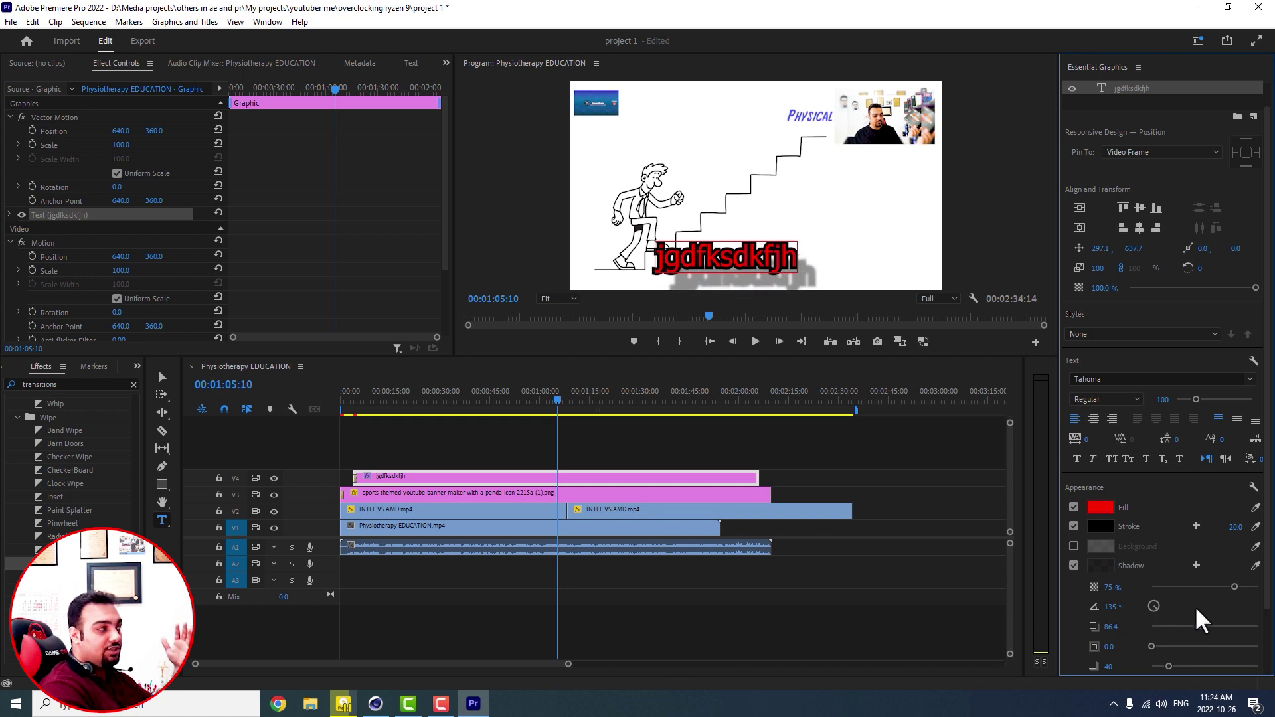
mouse_move(1198, 609)
mouse_down()
mouse_move(1211, 606)
mouse_move(1173, 608)
mouse_up()
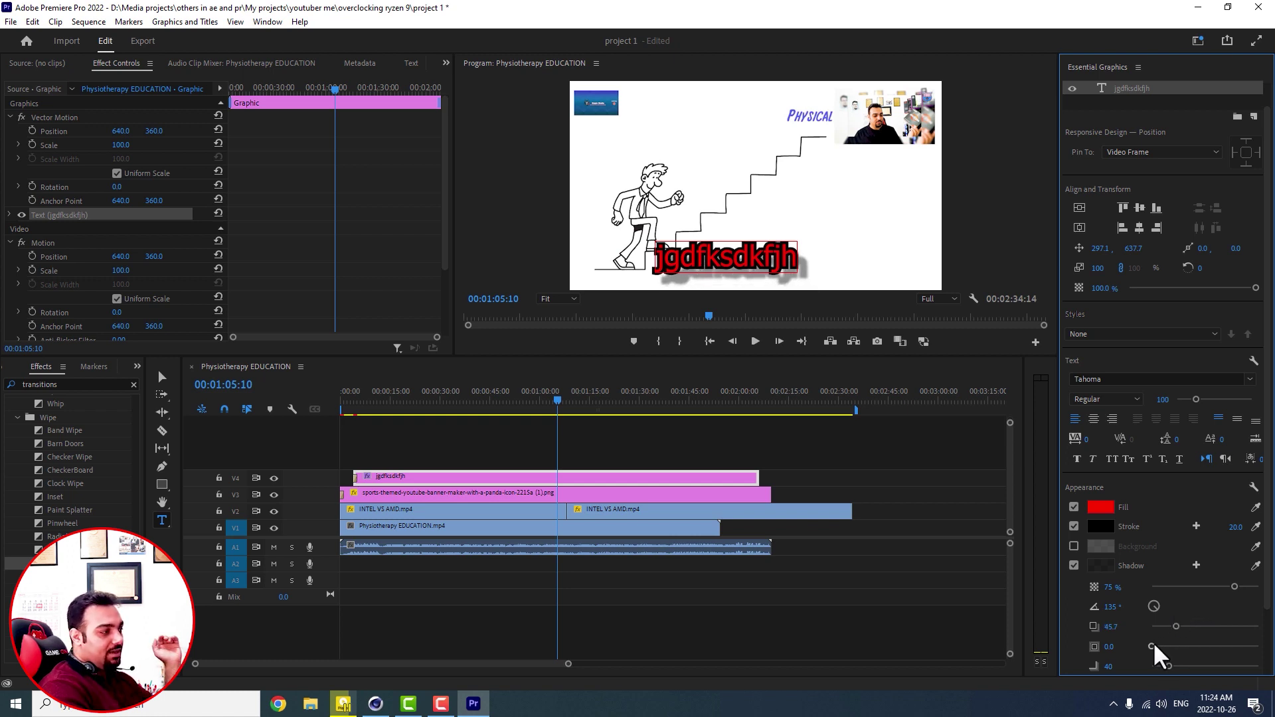
drag(1153, 642, 1186, 639)
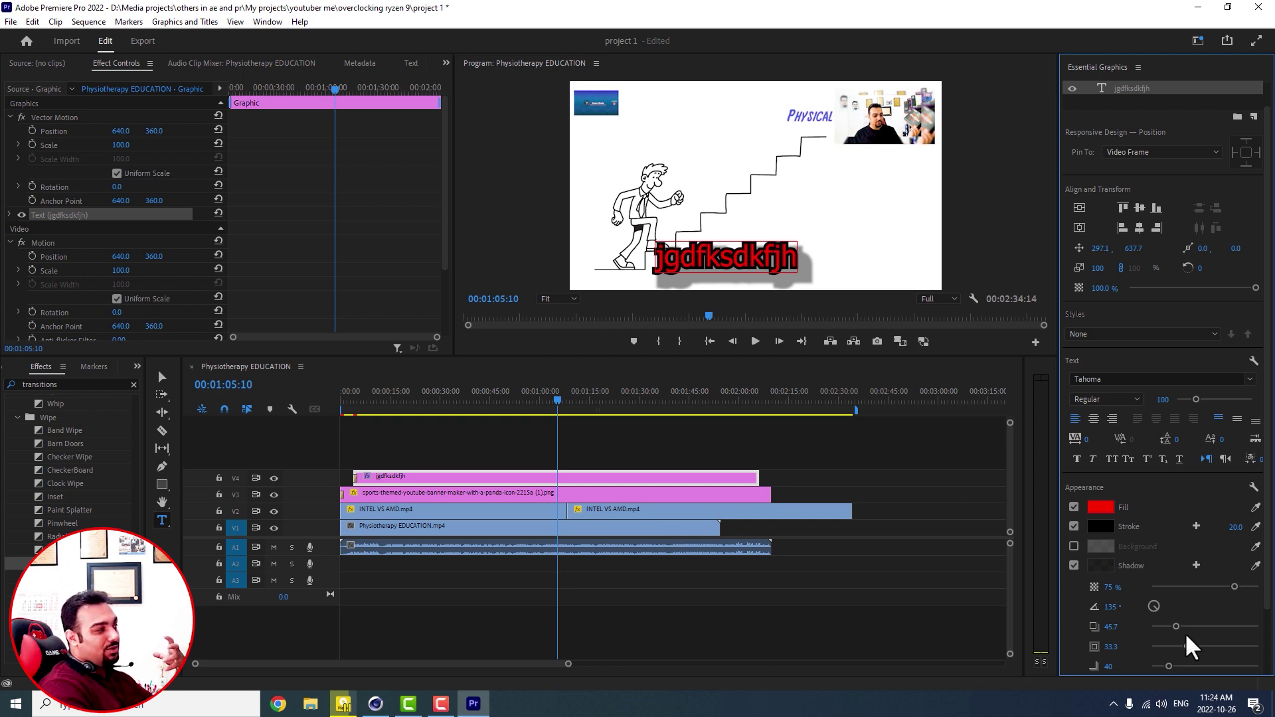
drag(1186, 637, 1186, 637)
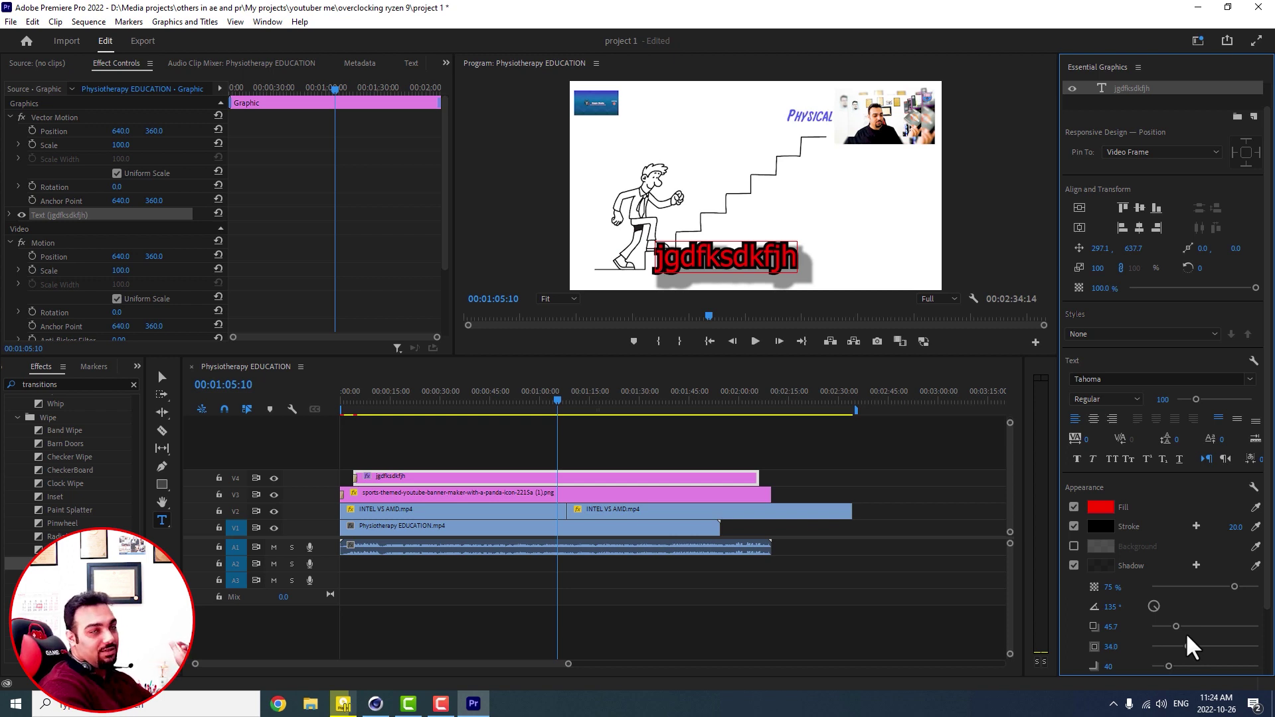
drag(1186, 636, 1153, 648)
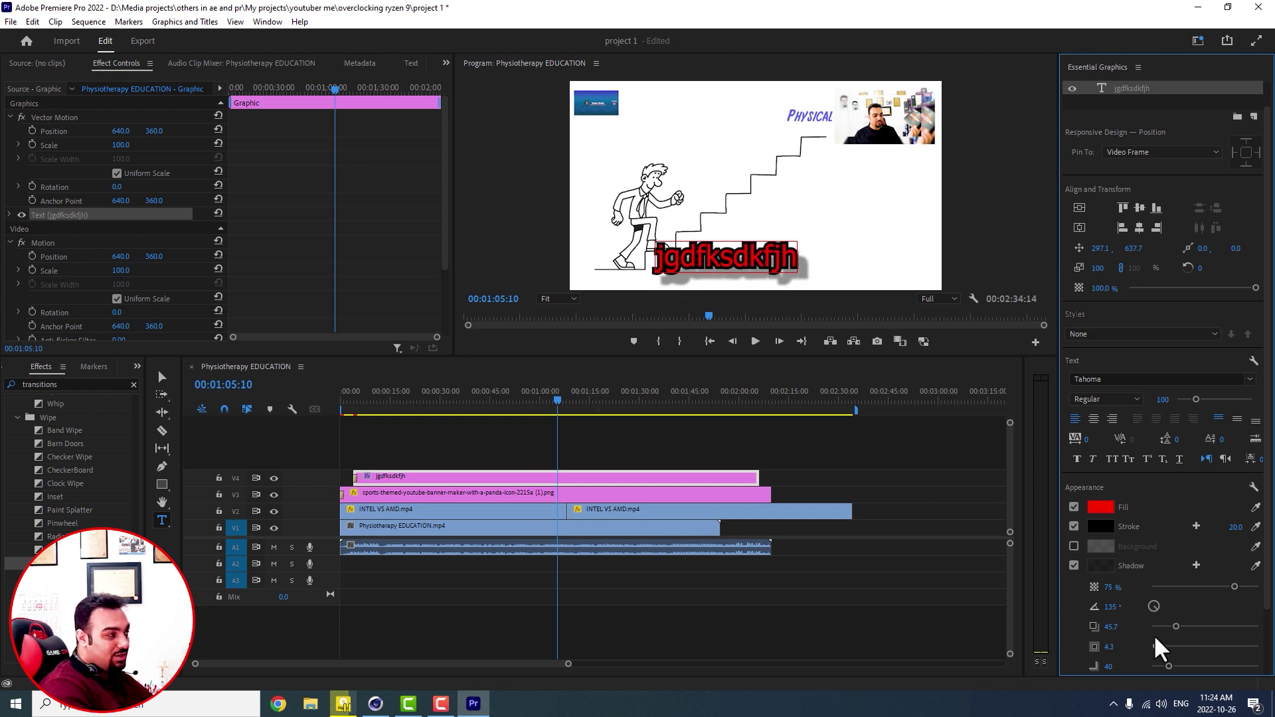
drag(1155, 635, 1238, 628)
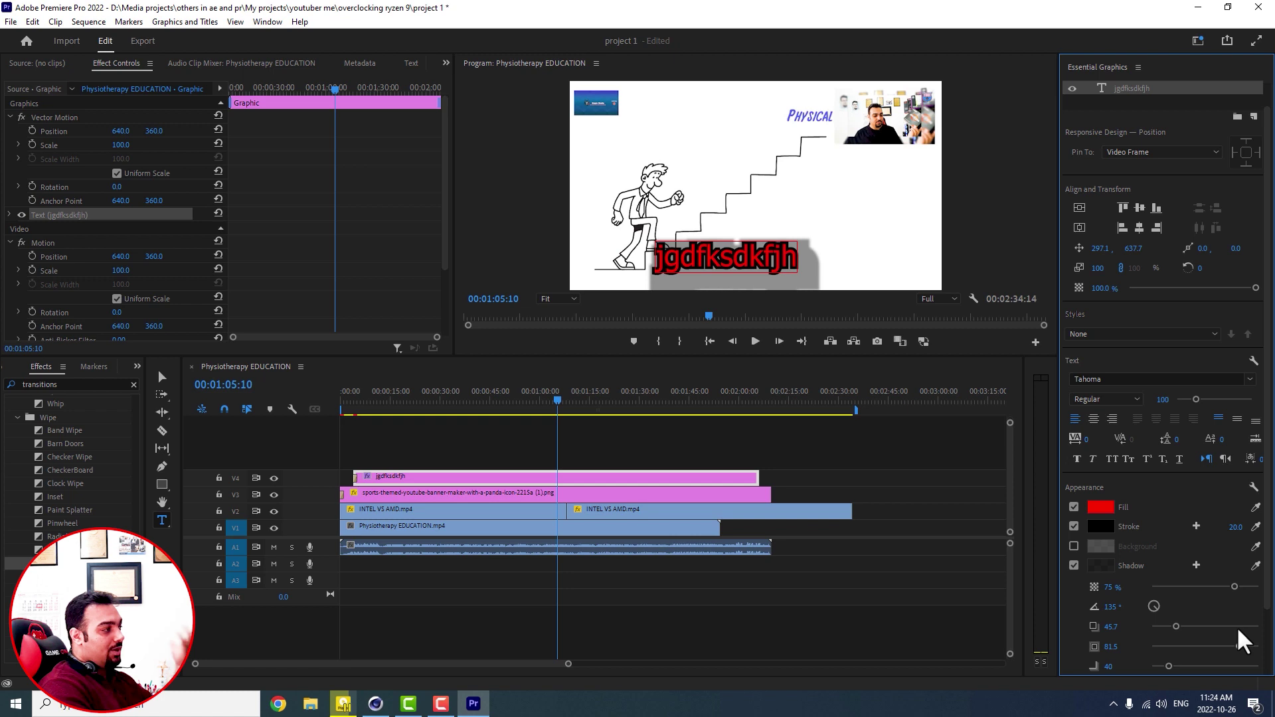
drag(1238, 628, 1166, 675)
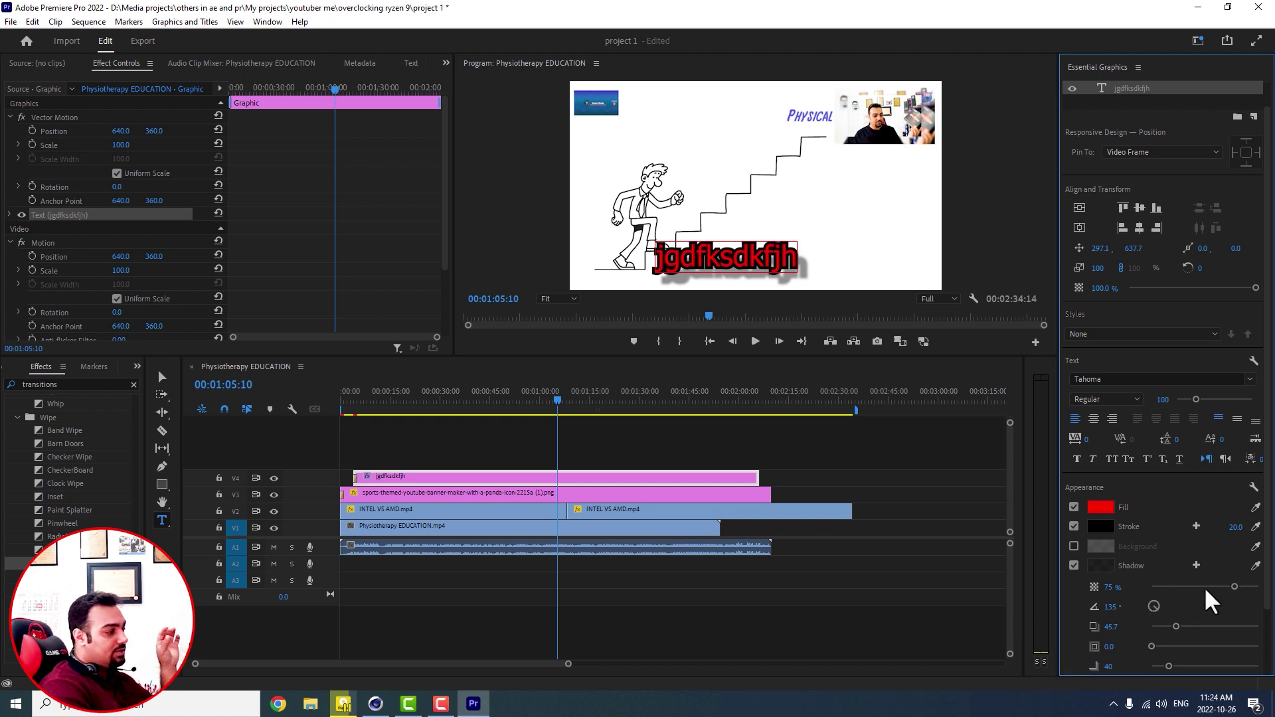
Set the shadow blur to 77 and its opacity to 81%
scroll(1206, 587, down, 1)
mouse_move(1169, 627)
mouse_down()
mouse_move(1208, 627)
mouse_move(1190, 615)
mouse_up()
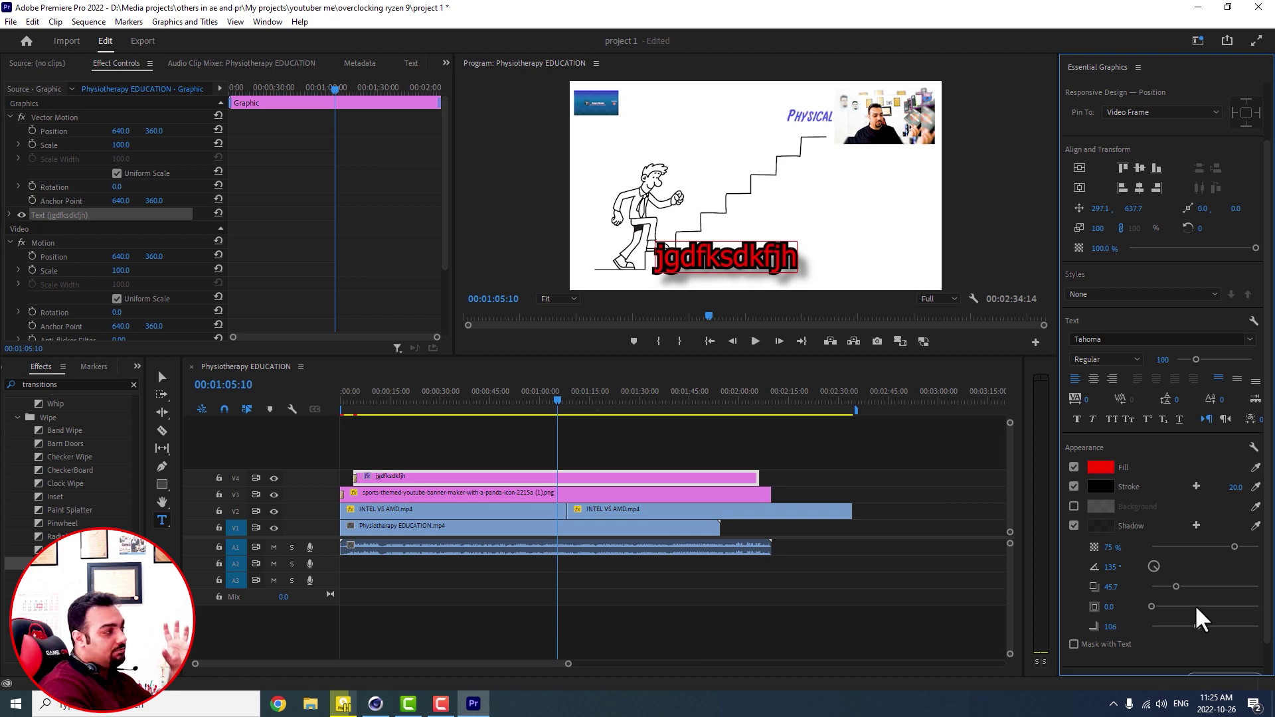
mouse_move(1195, 608)
mouse_down()
mouse_move(1235, 602)
mouse_move(1170, 610)
mouse_move(1212, 607)
mouse_move(1181, 607)
mouse_up()
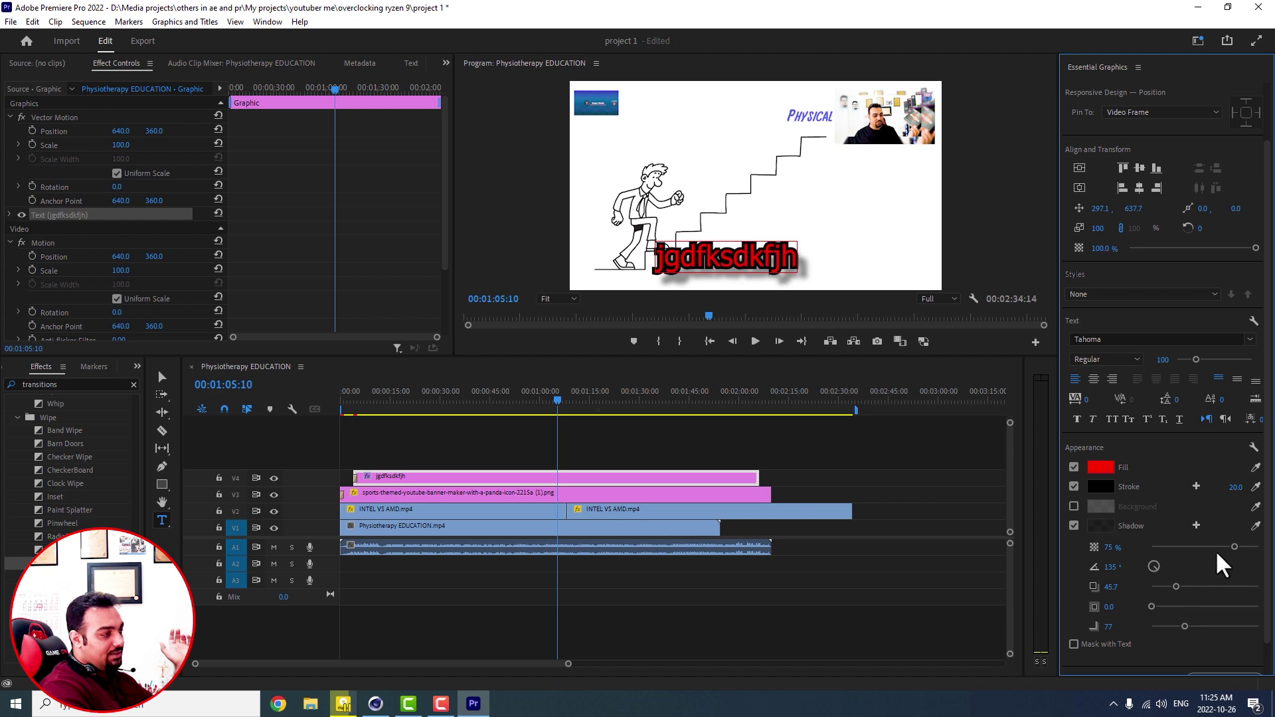
drag(1234, 544, 1274, 548)
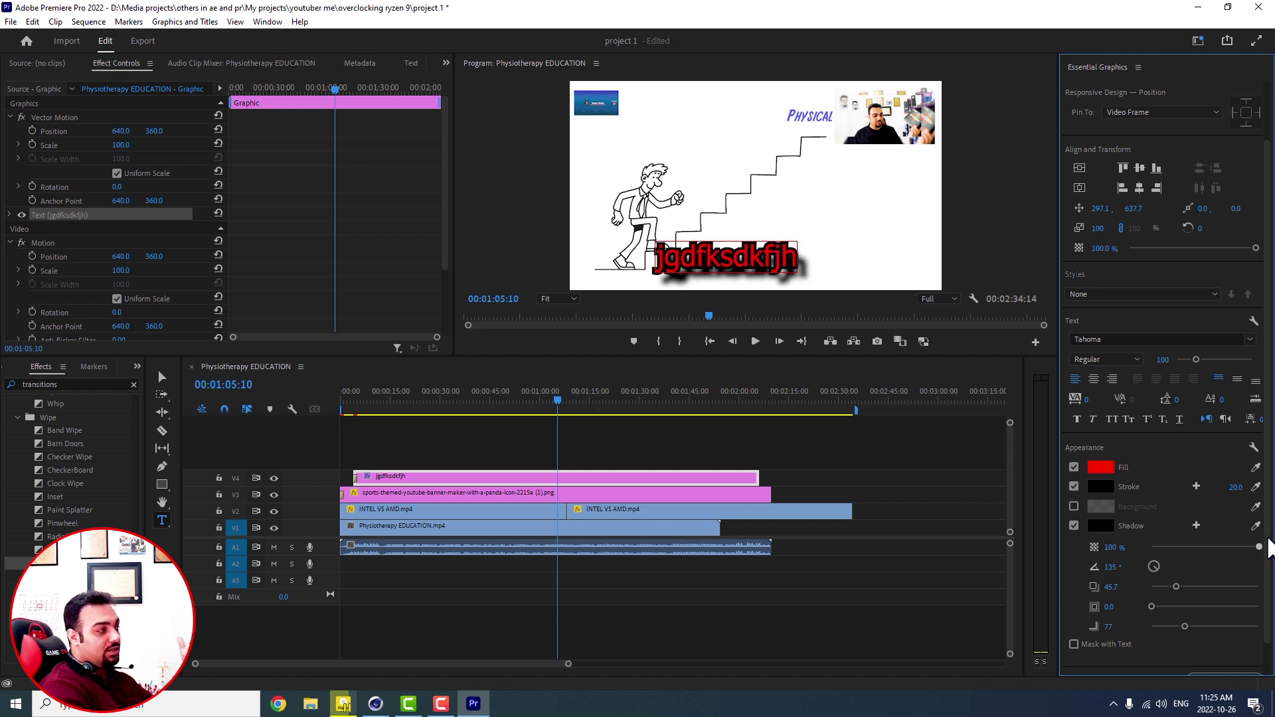
mouse_move(1259, 547)
mouse_down()
mouse_move(1228, 546)
mouse_move(1240, 538)
mouse_up()
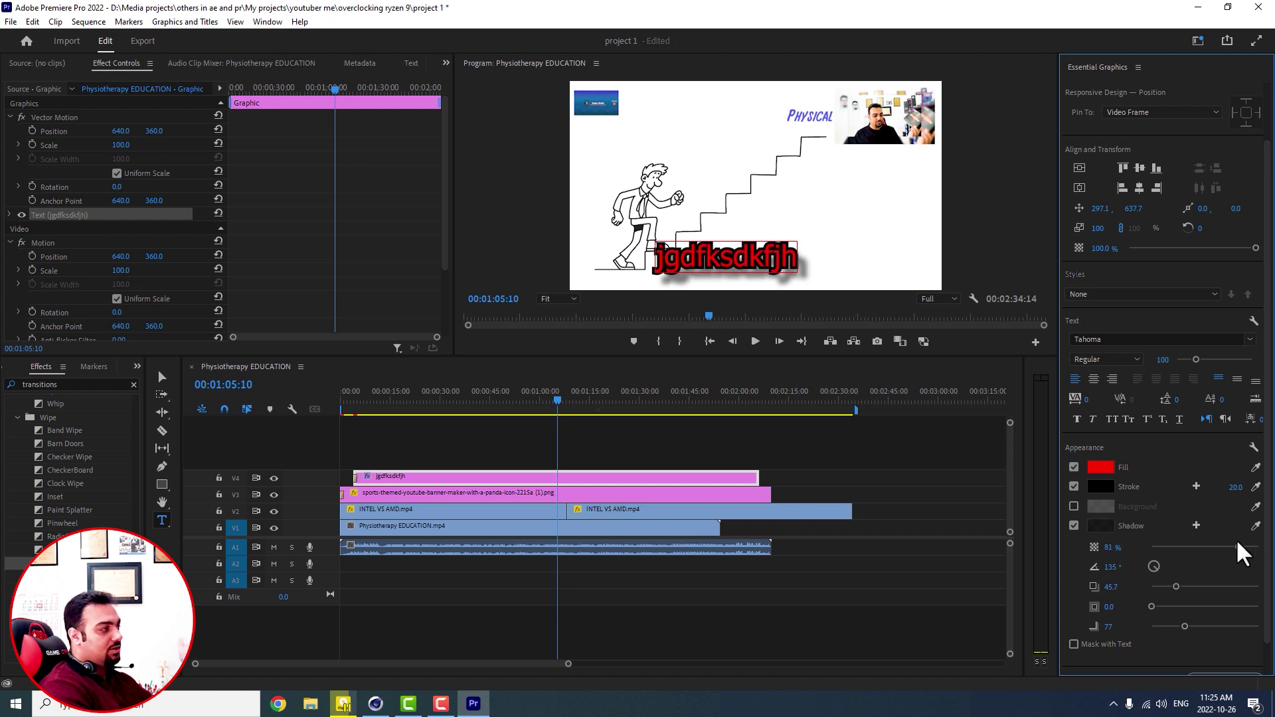
scroll(1155, 621, down, 1)
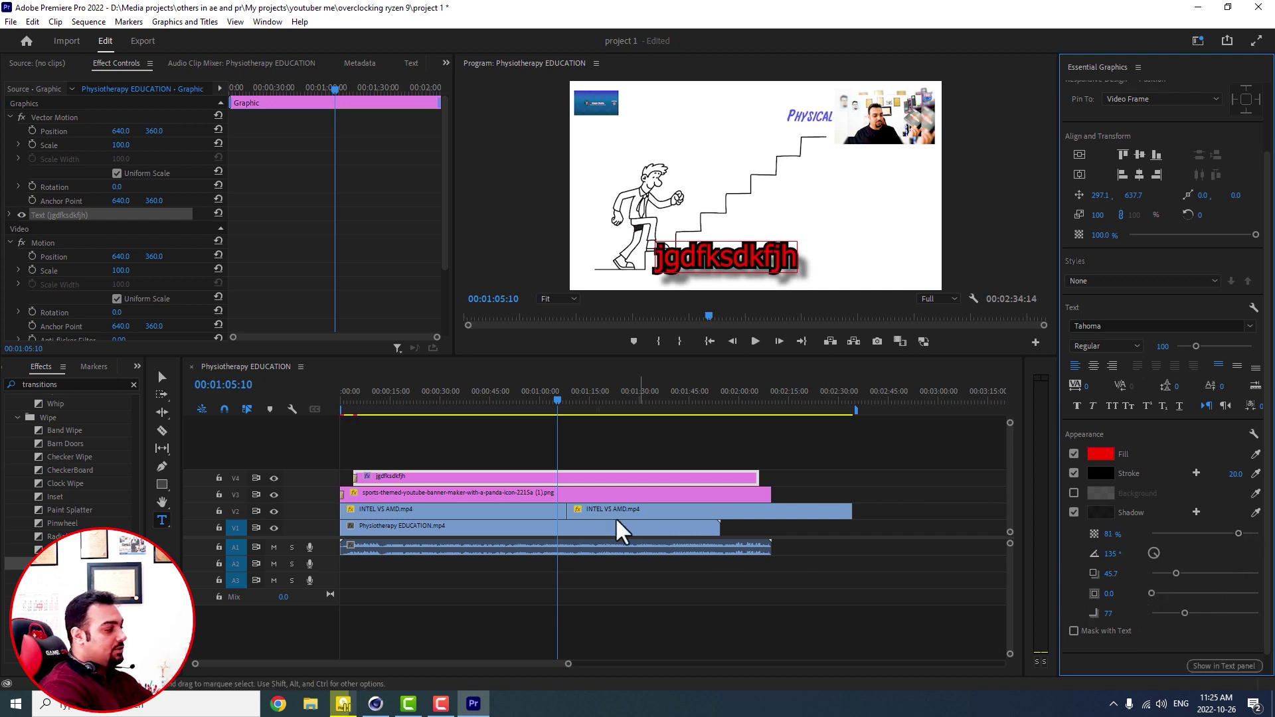
Add the Slide transition to the title clip's start and preview the shadowed title sliding in
click(388, 392)
key(Home)
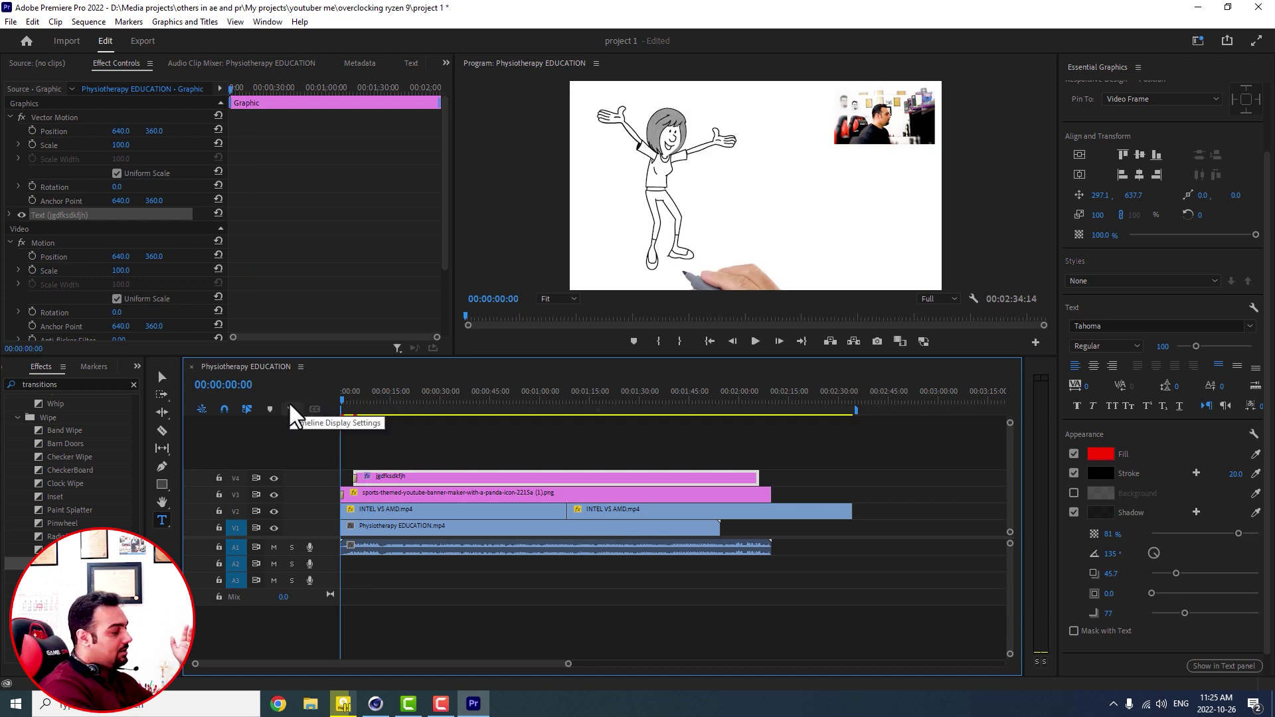
key(space)
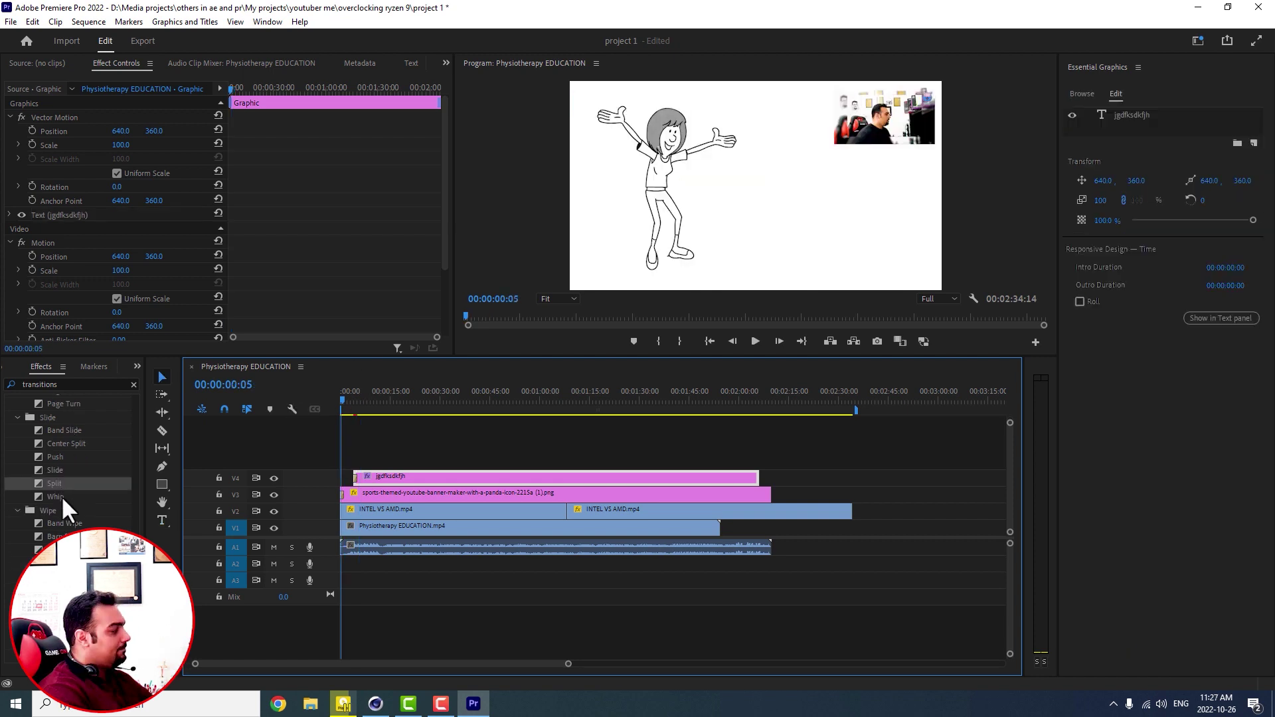
drag(55, 470, 365, 469)
key(space)
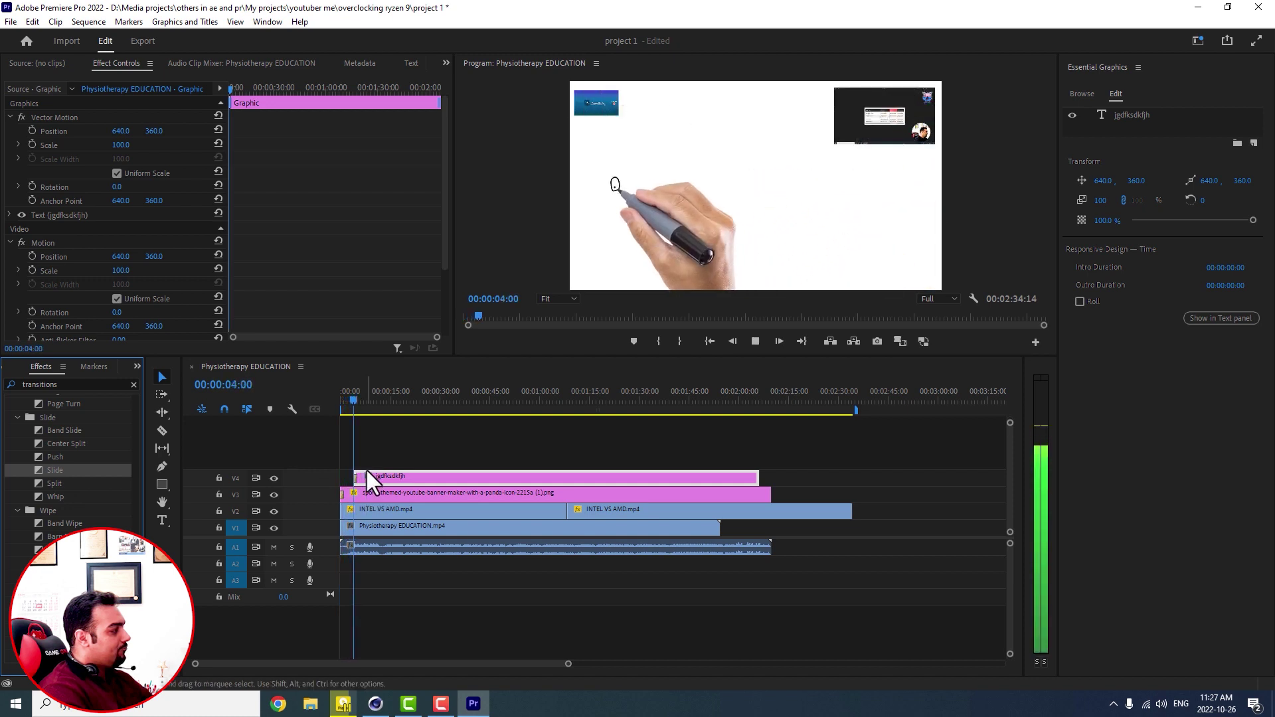
key(space)
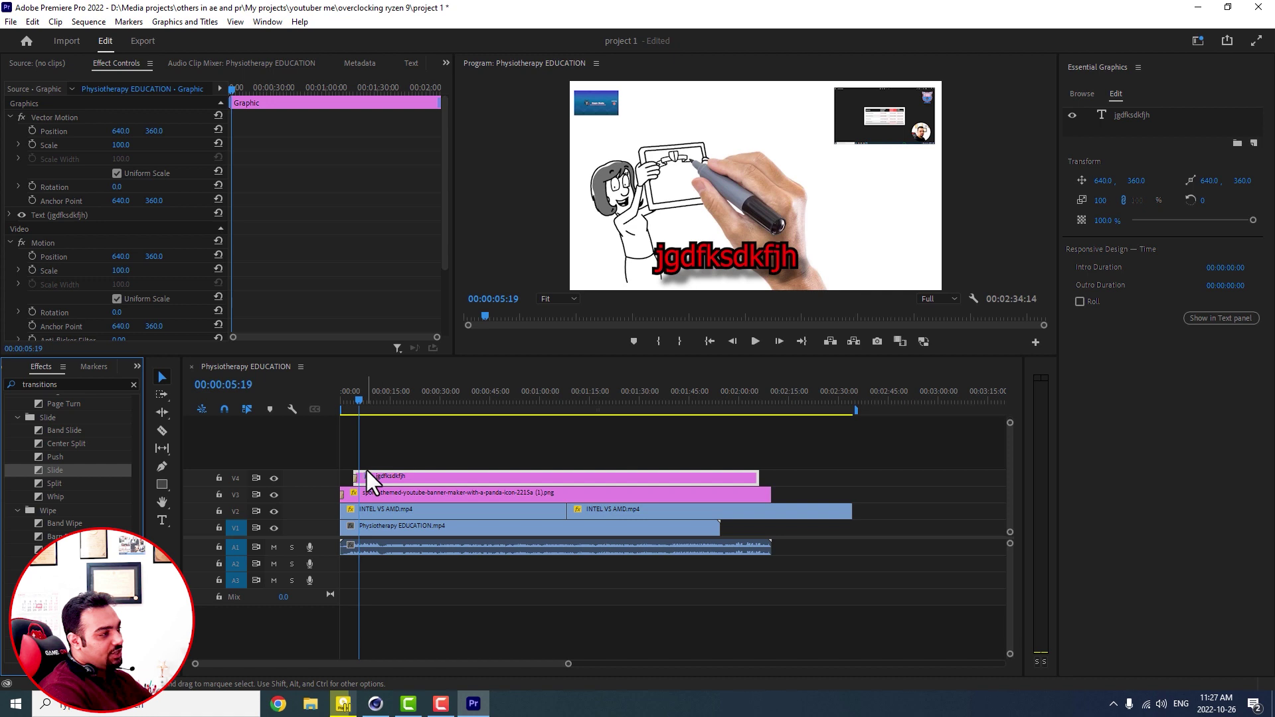
click(441, 477)
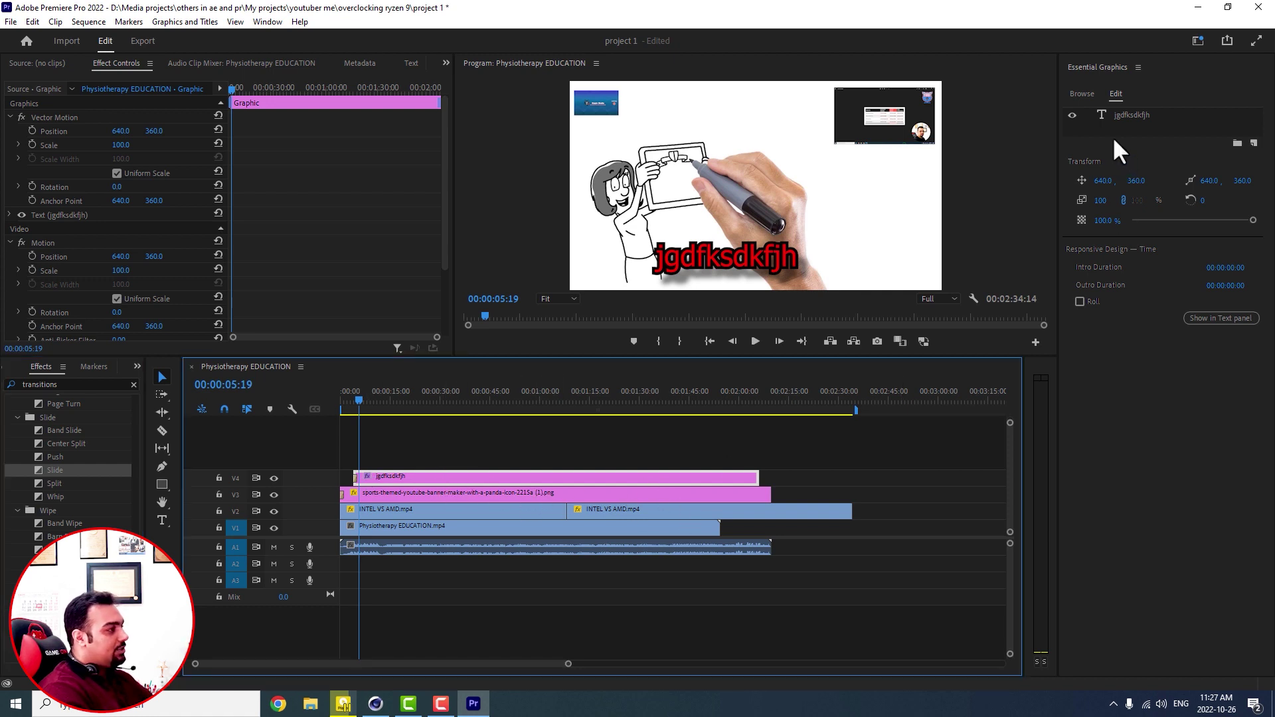
Replace the placeholder text jgdfksdkfjh in the Program Monitor with 'Crypto Studio'
click(1122, 115)
click(740, 261)
double_click(739, 261)
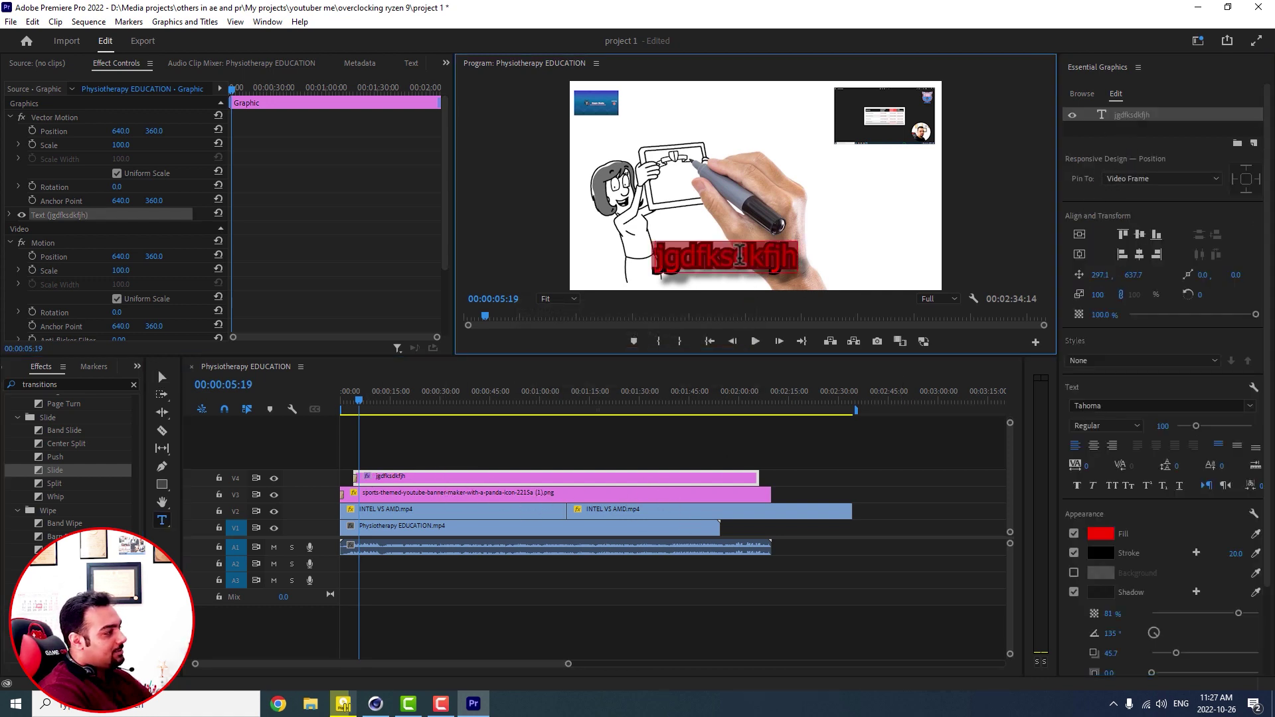
text(Cry)
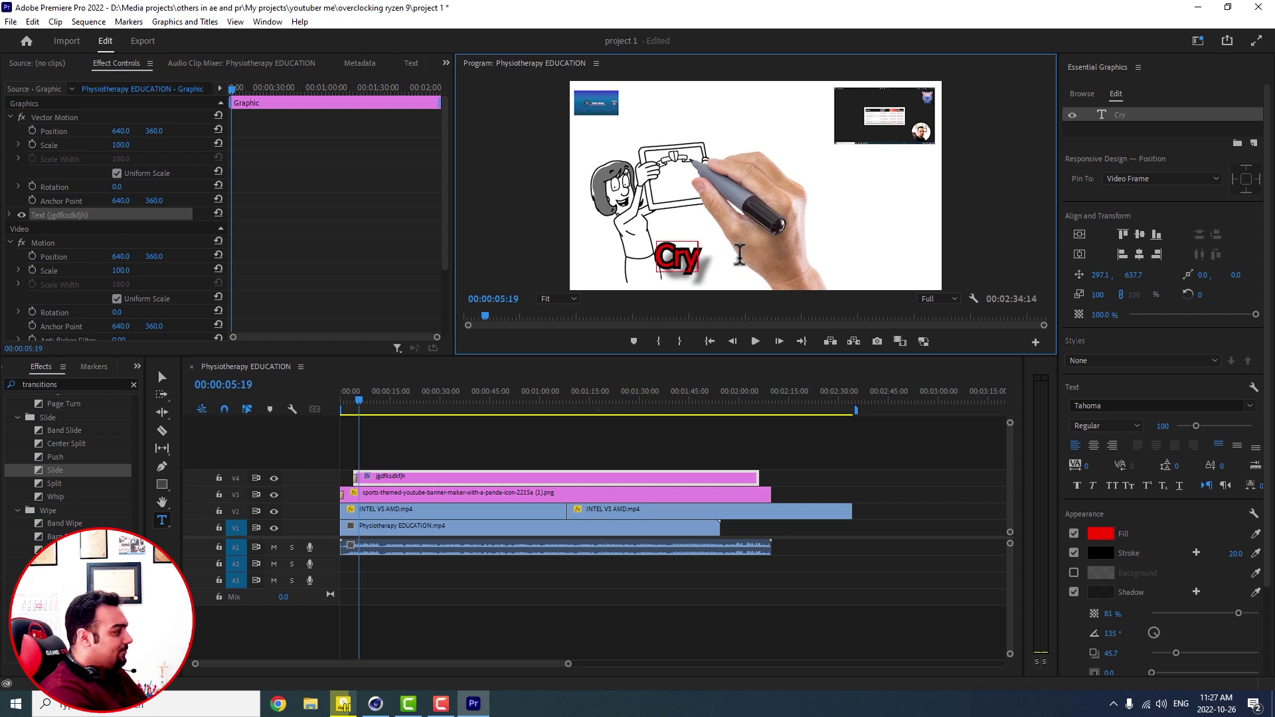
text(pto)
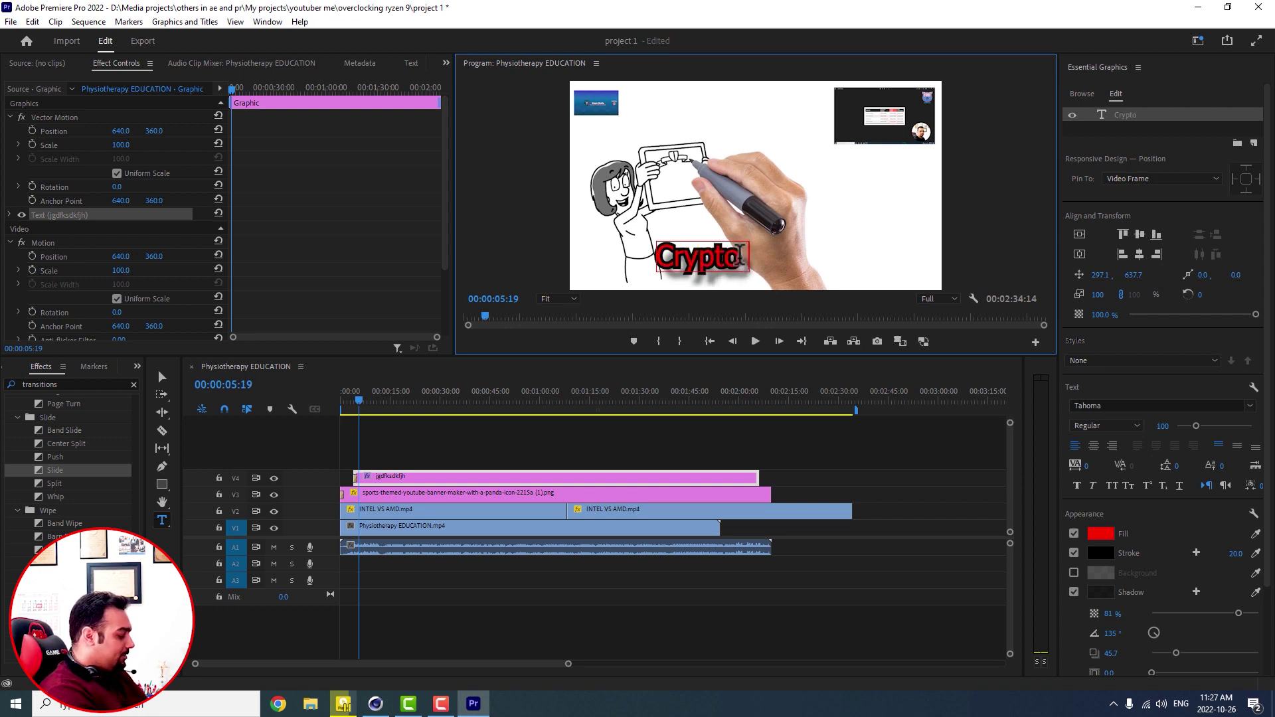
text( Studio)
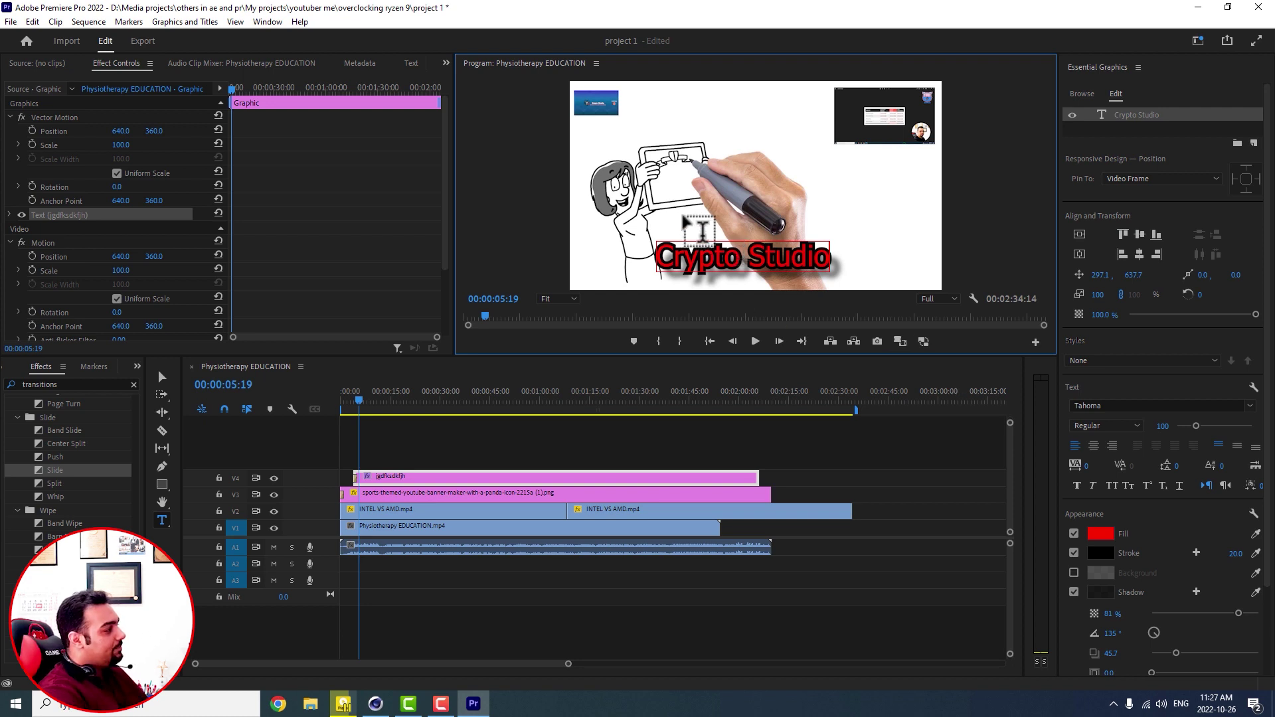
scroll(1074, 533, down, 3)
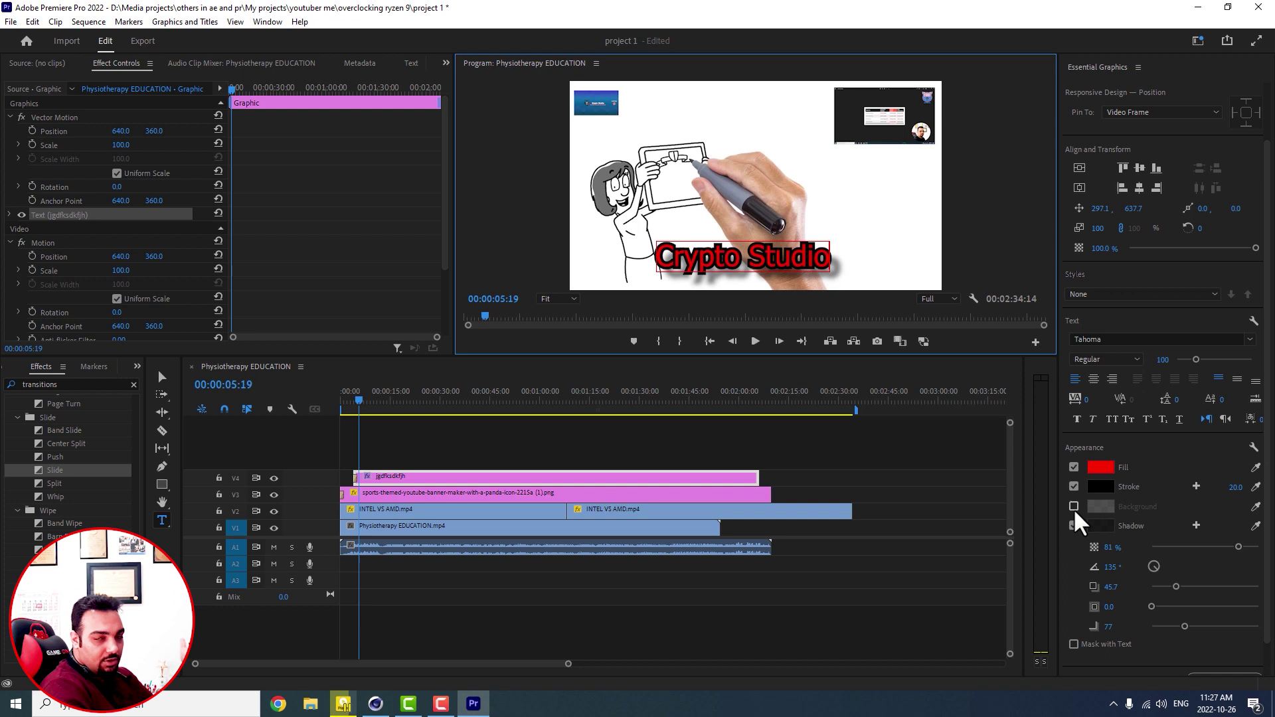
Enable the title's Background box at 68% opacity with corner roundness 100
click(1074, 507)
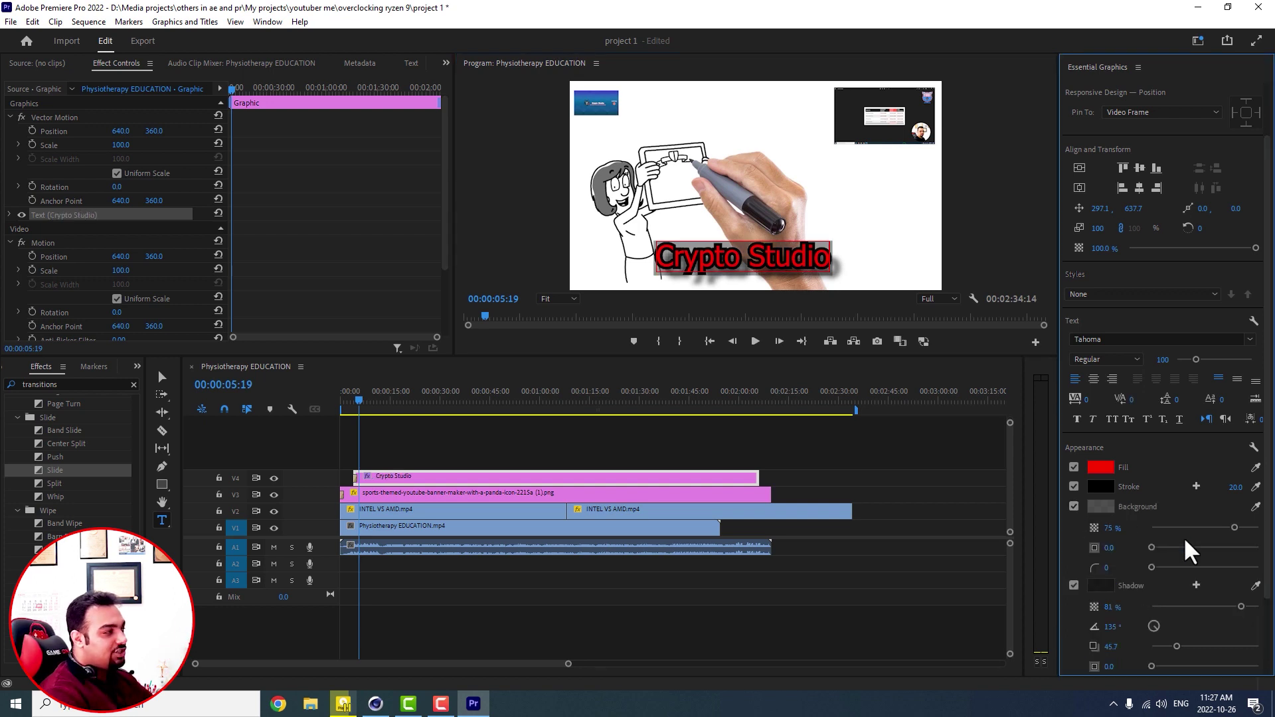
drag(1238, 529, 1196, 546)
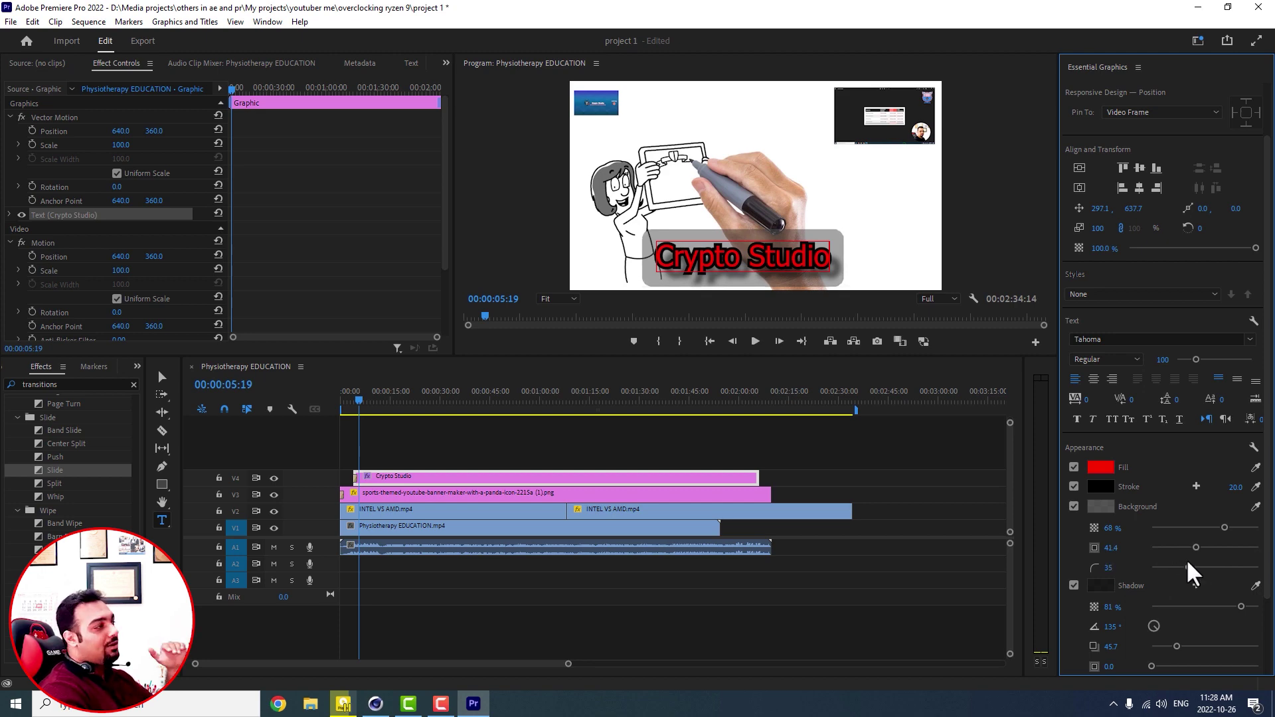
drag(1187, 566, 1272, 568)
Change the title's background box colour from grey to bright green, hex 10EA5D
click(1101, 507)
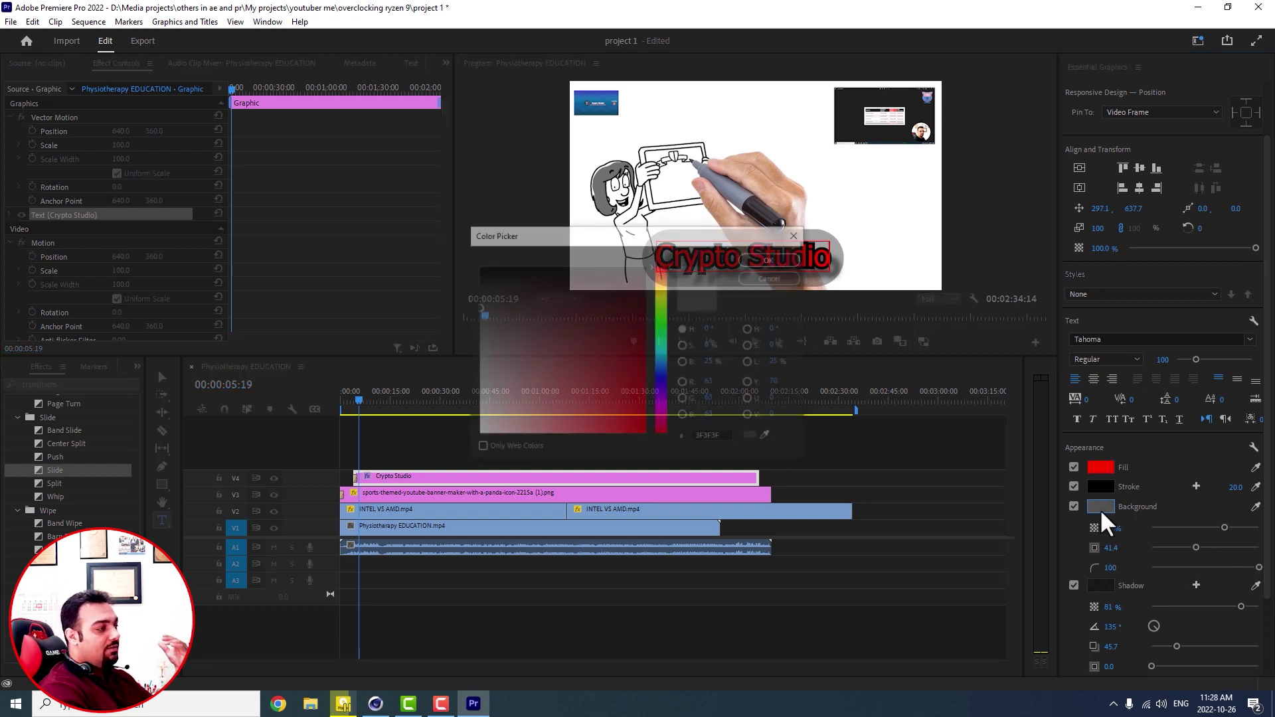
drag(610, 330, 629, 411)
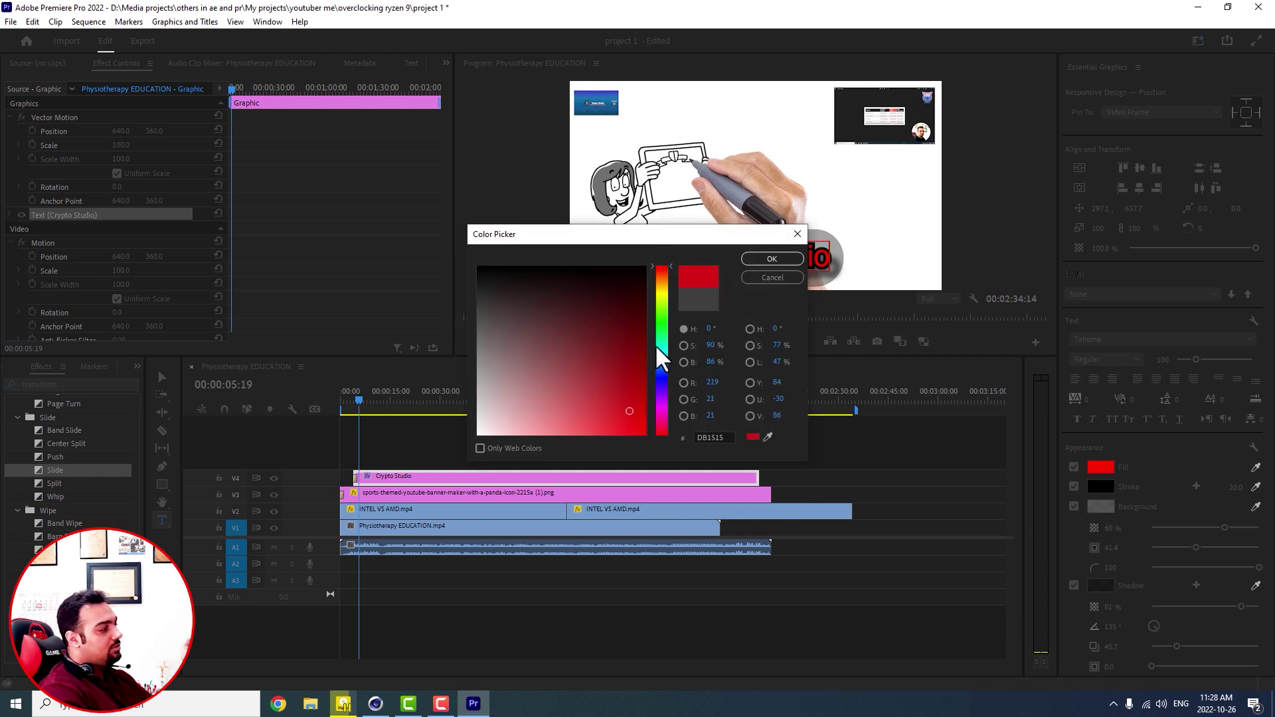
drag(657, 347, 659, 334)
drag(580, 374, 635, 421)
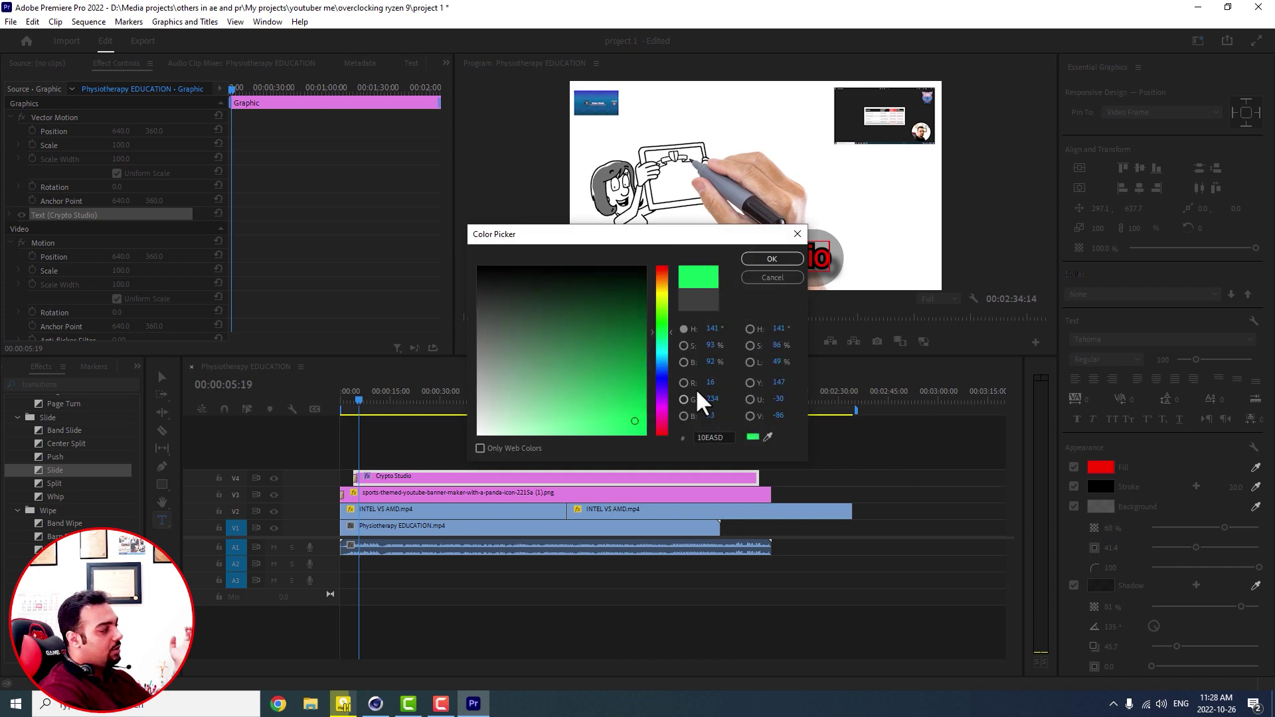
click(770, 259)
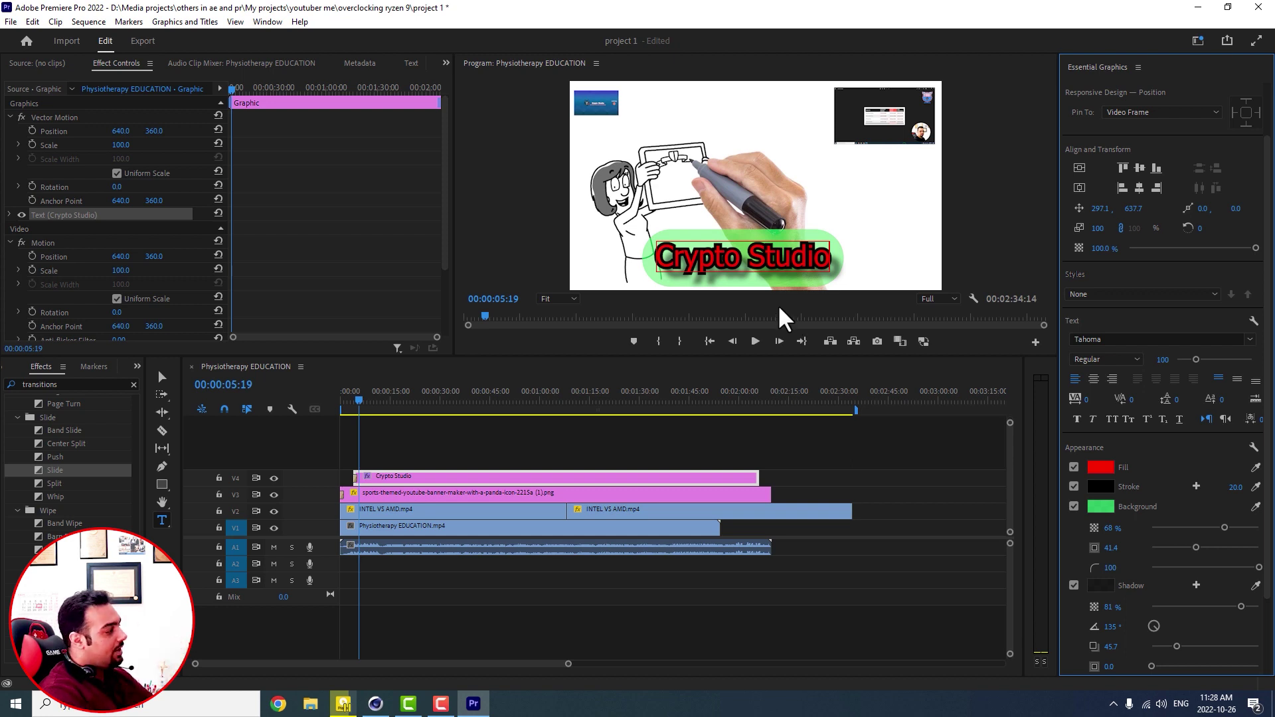
Play the sequence opening up to 00:00:06:03 to preview the green-boxed Crypto Studio title
click(350, 400)
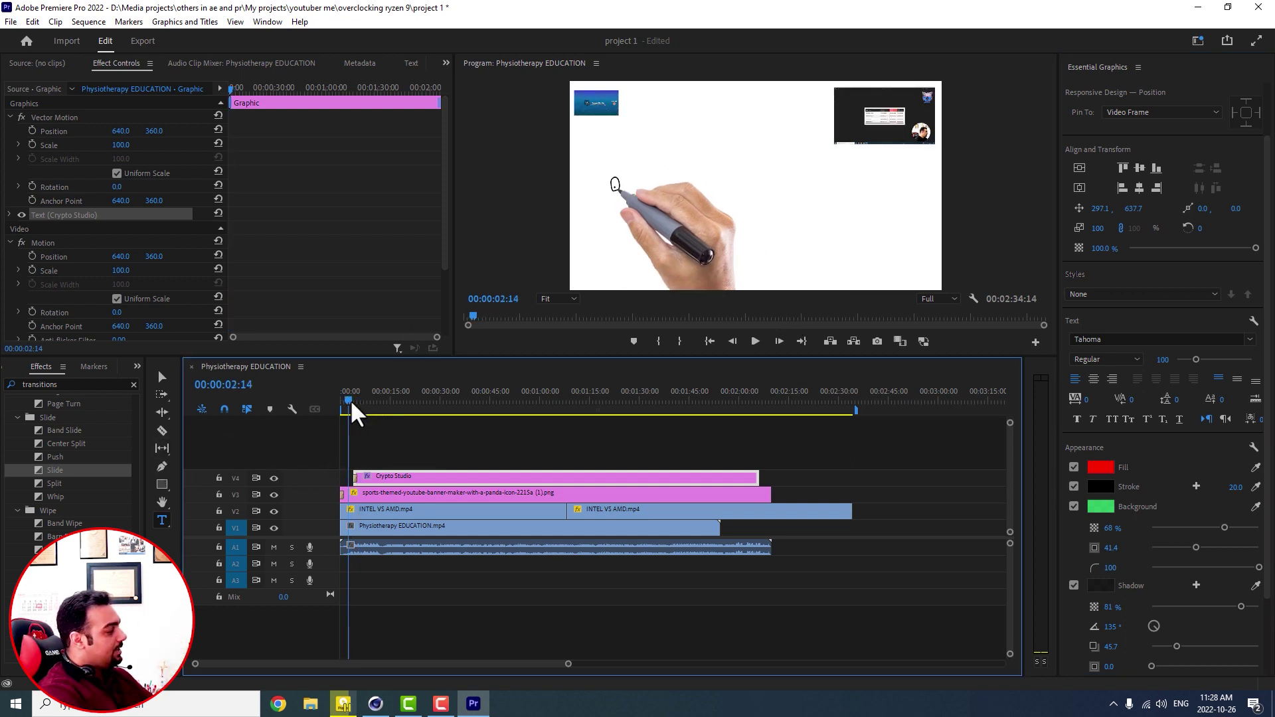
key(space)
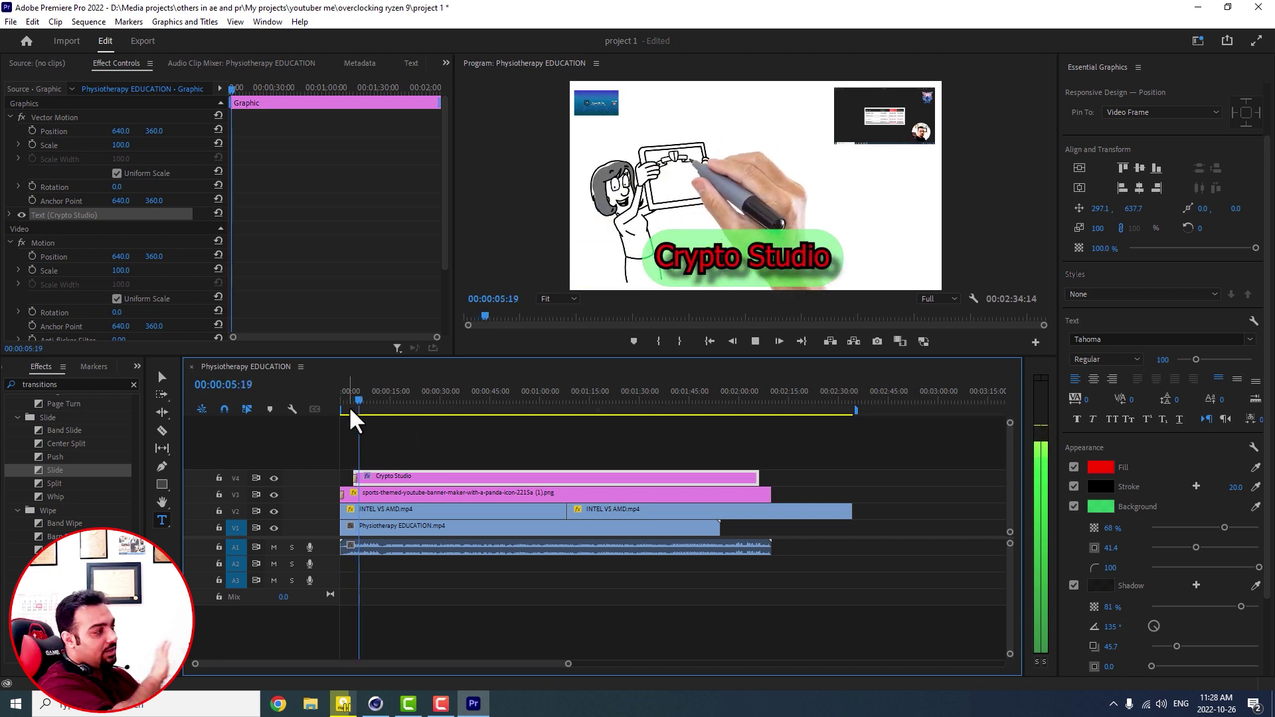
key(space)
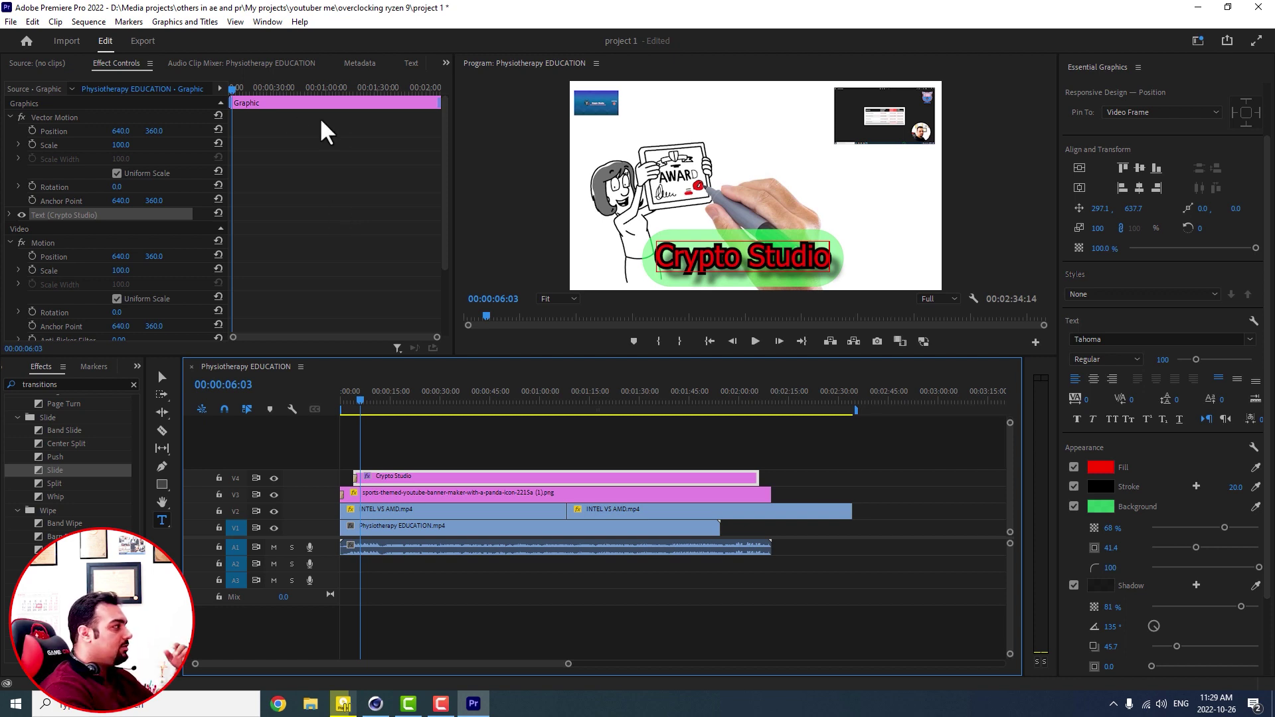
click(230, 64)
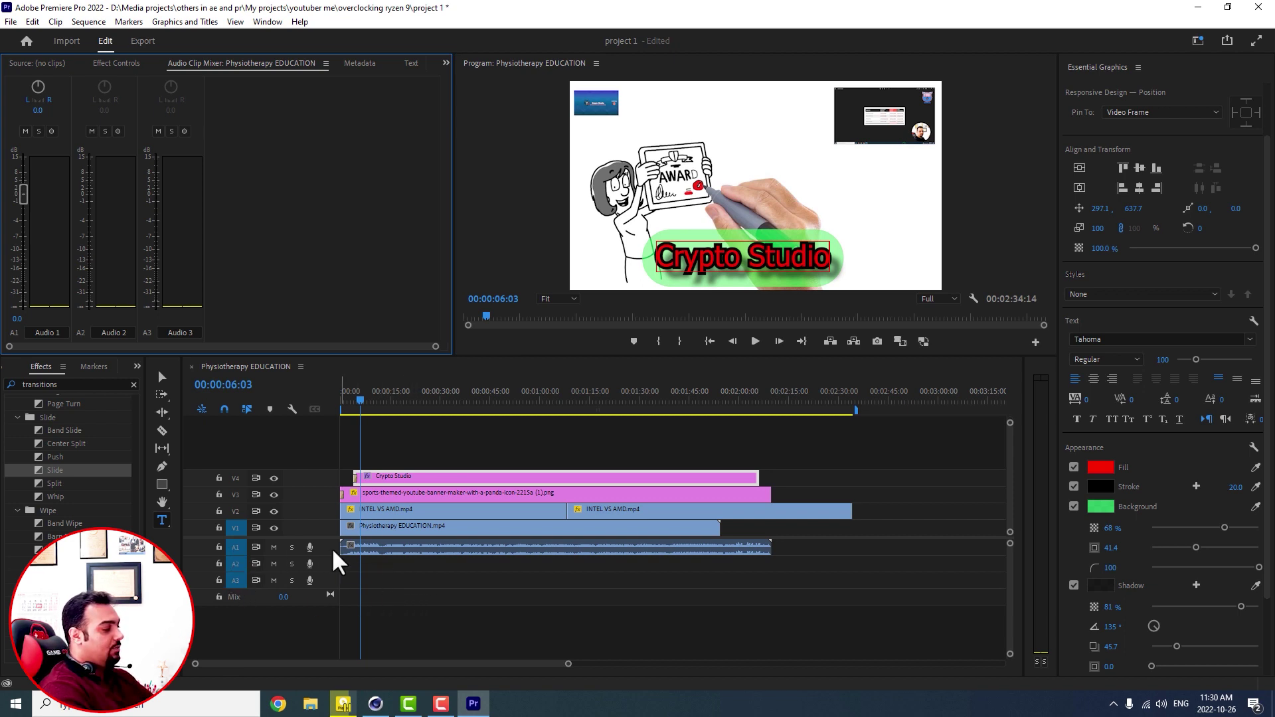
Select the Physiotherapy EDUCATION.mp4 clip and play the sequence while watching the Audio 1 meter
key(space)
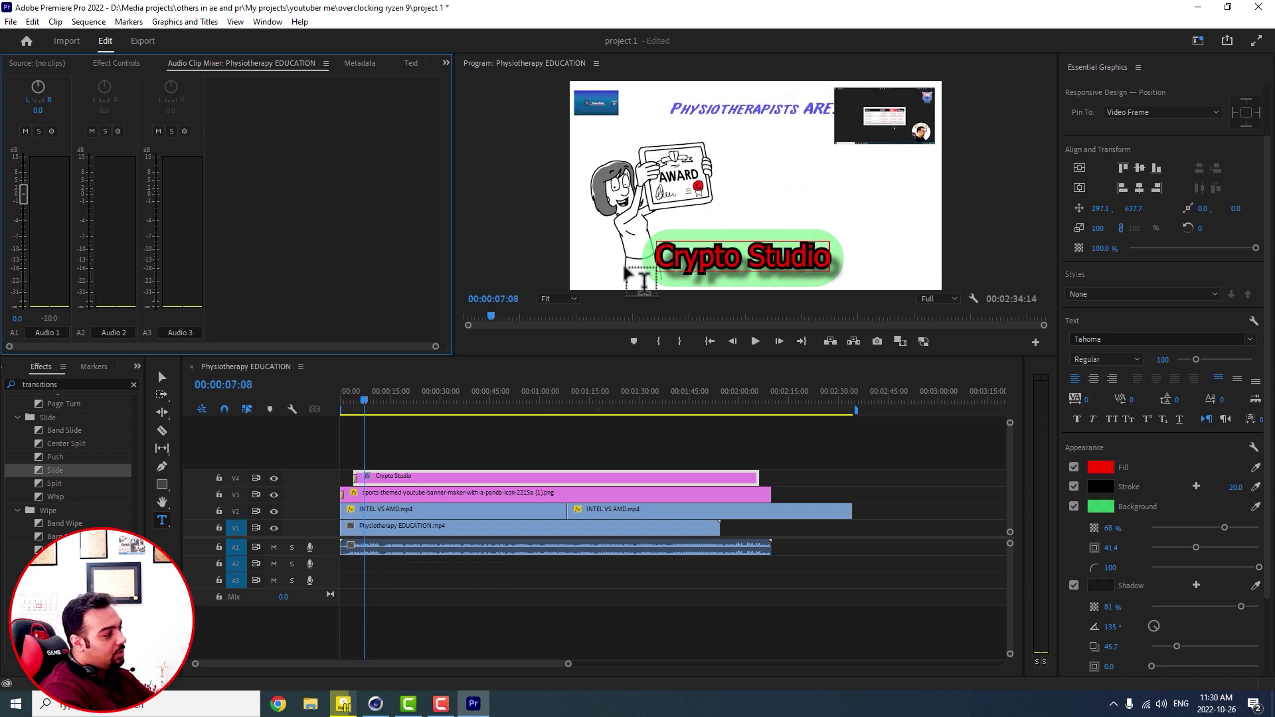
click(388, 524)
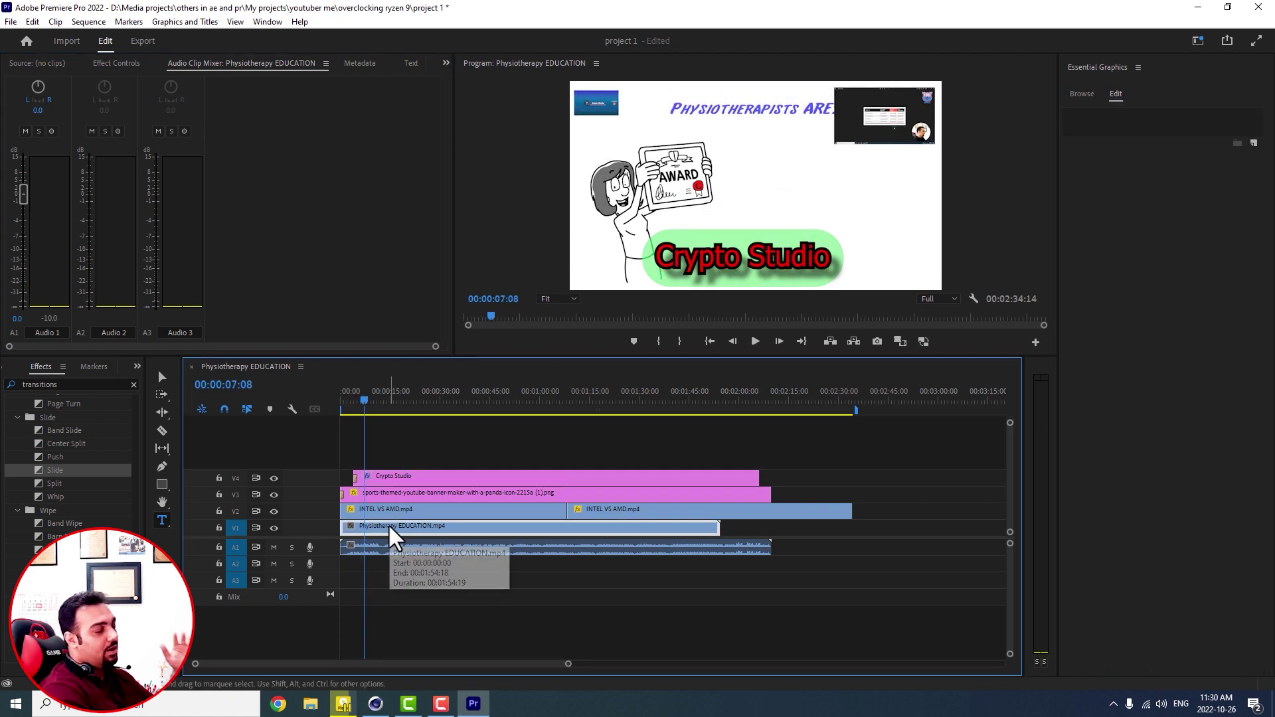
key(space)
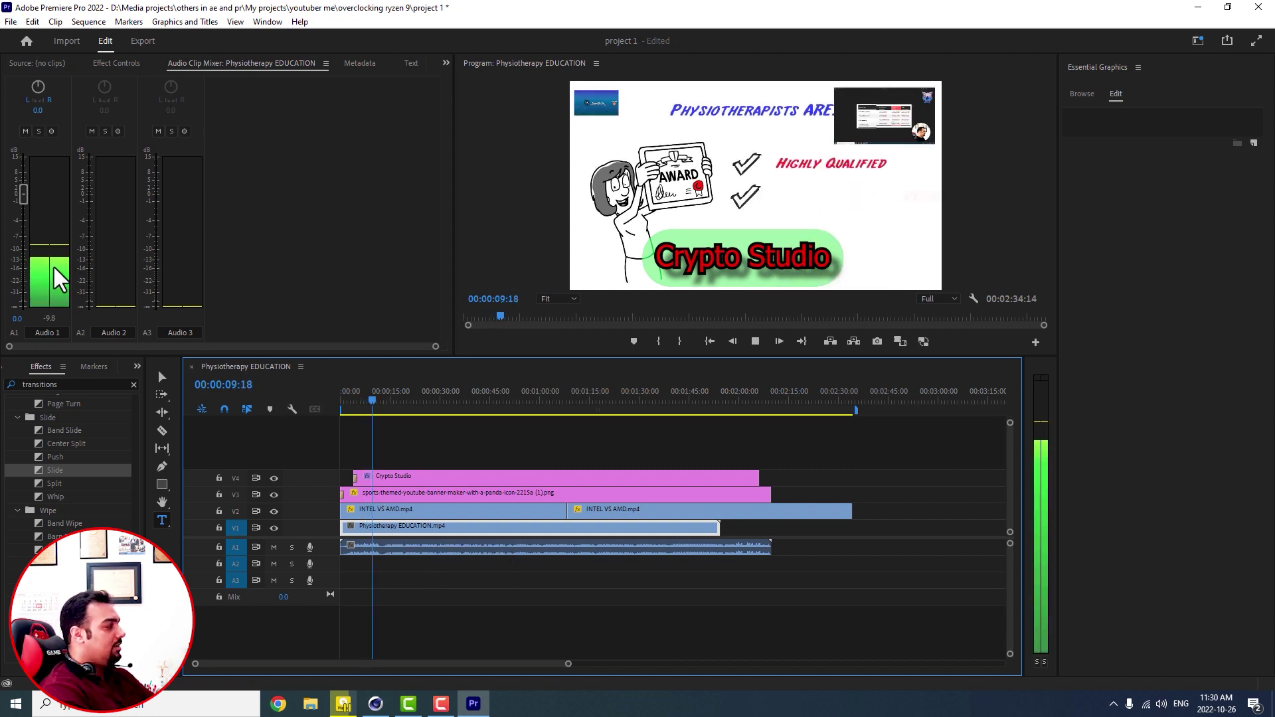
key(space)
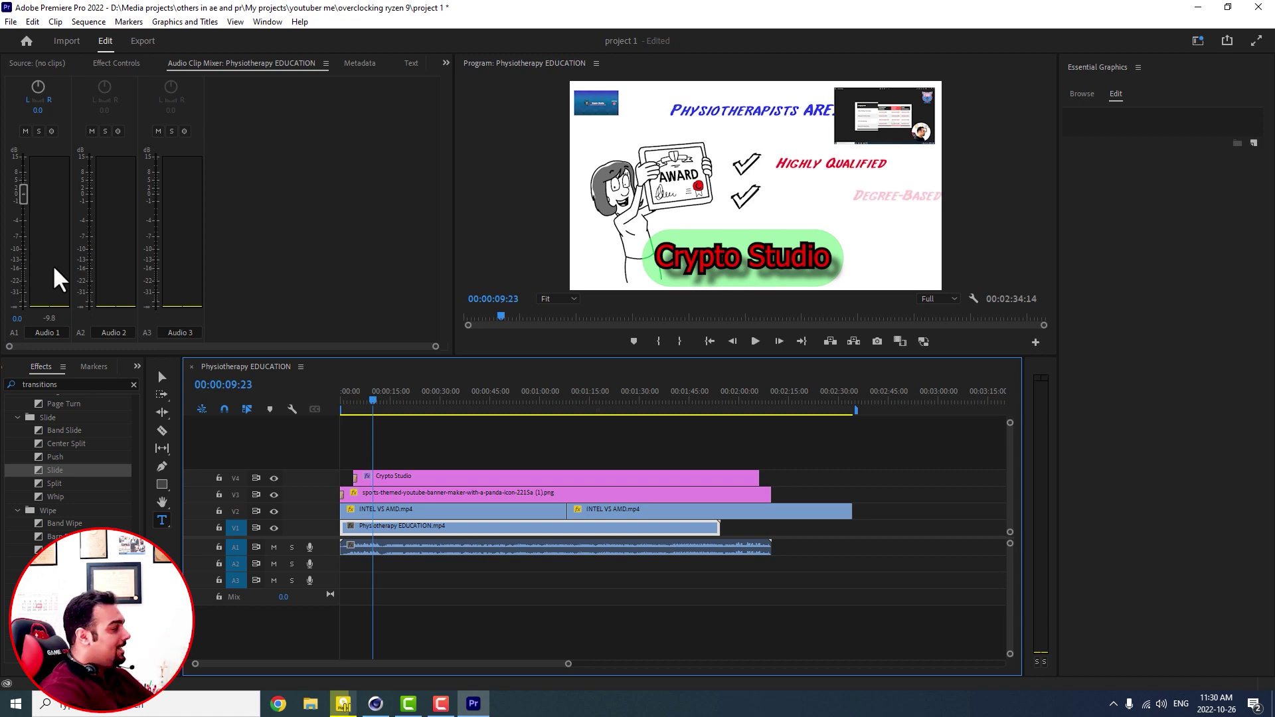
key(space)
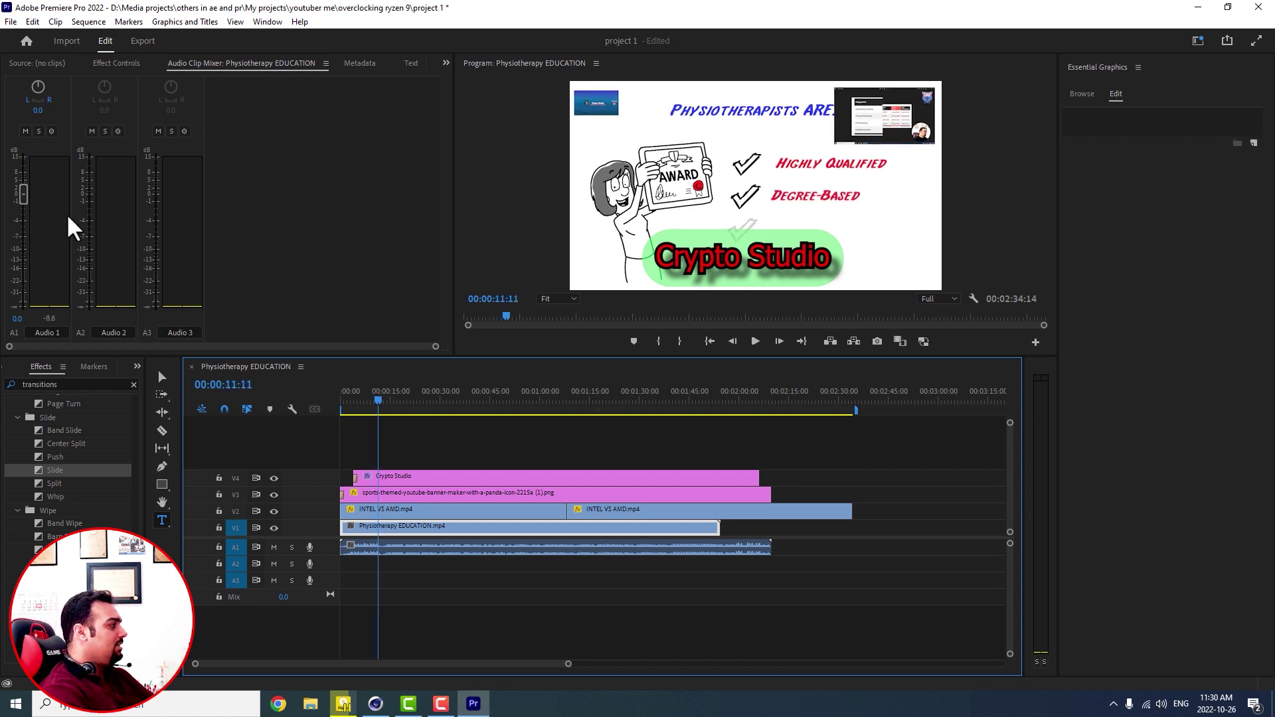
Set the Audio 1 fader in the Audio Clip Mixer to -11.0 dB and listen to playback
drag(20, 193, 23, 219)
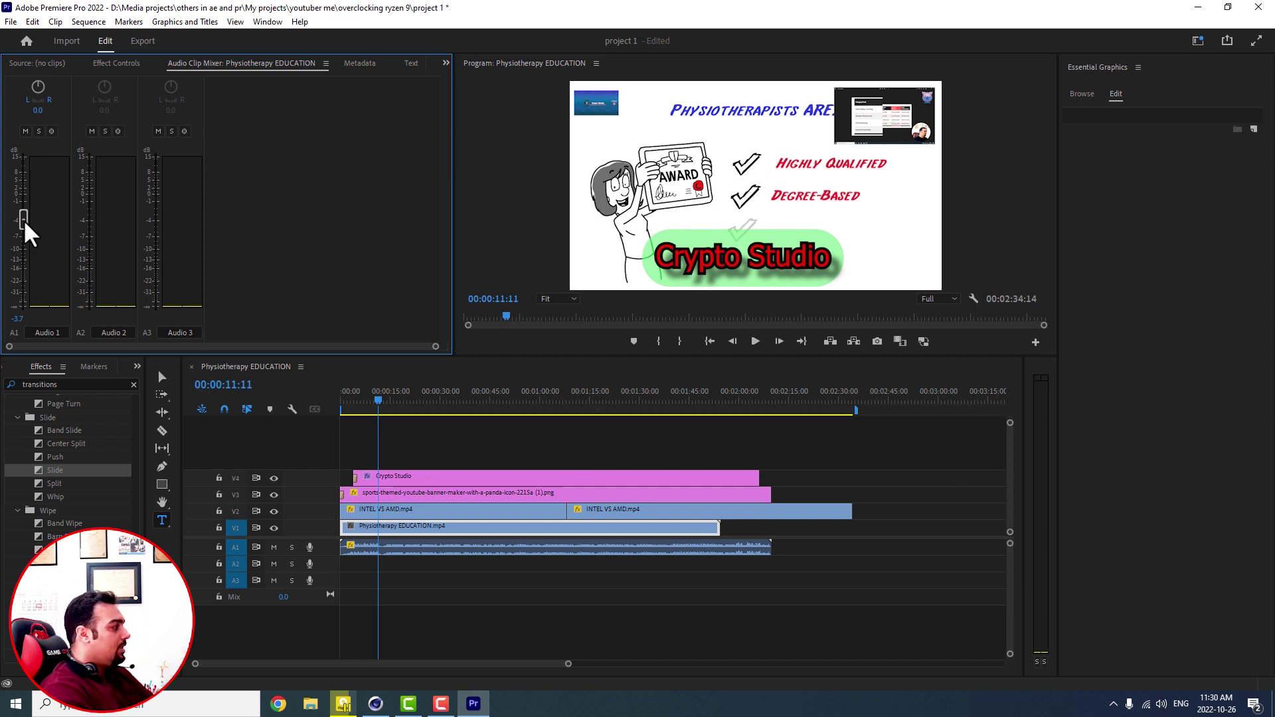
drag(23, 219, 23, 166)
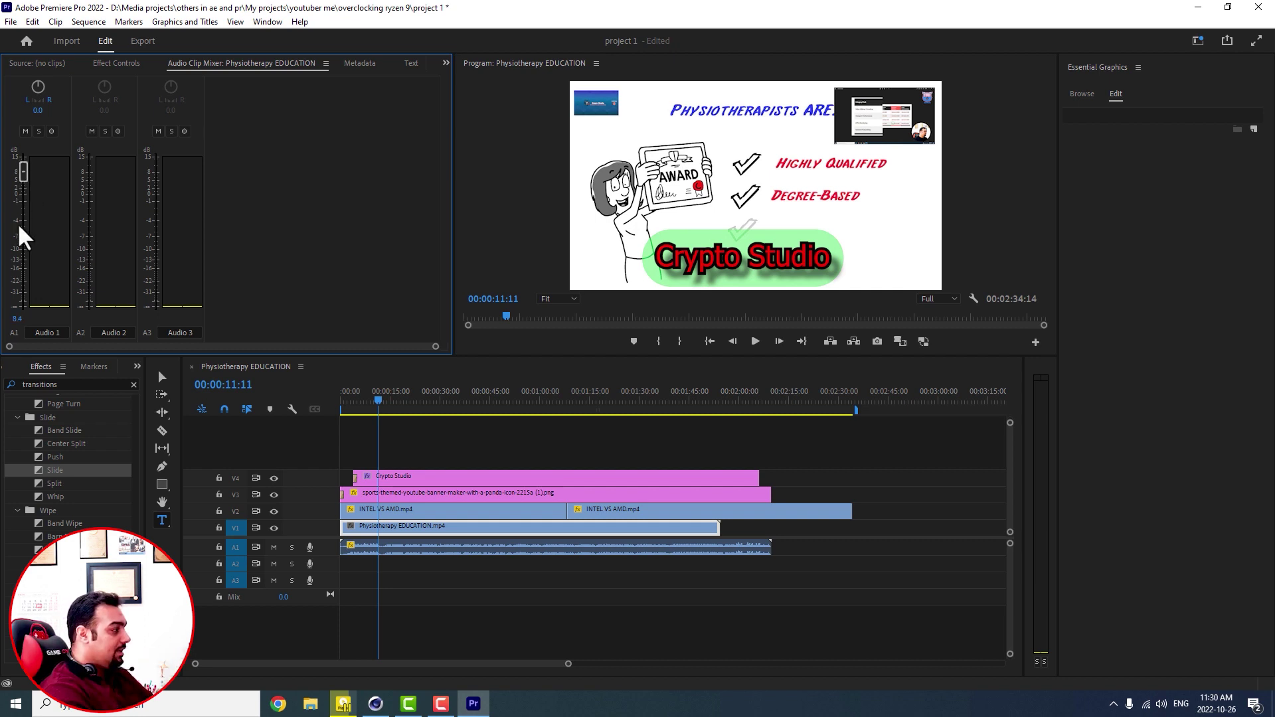
key(space)
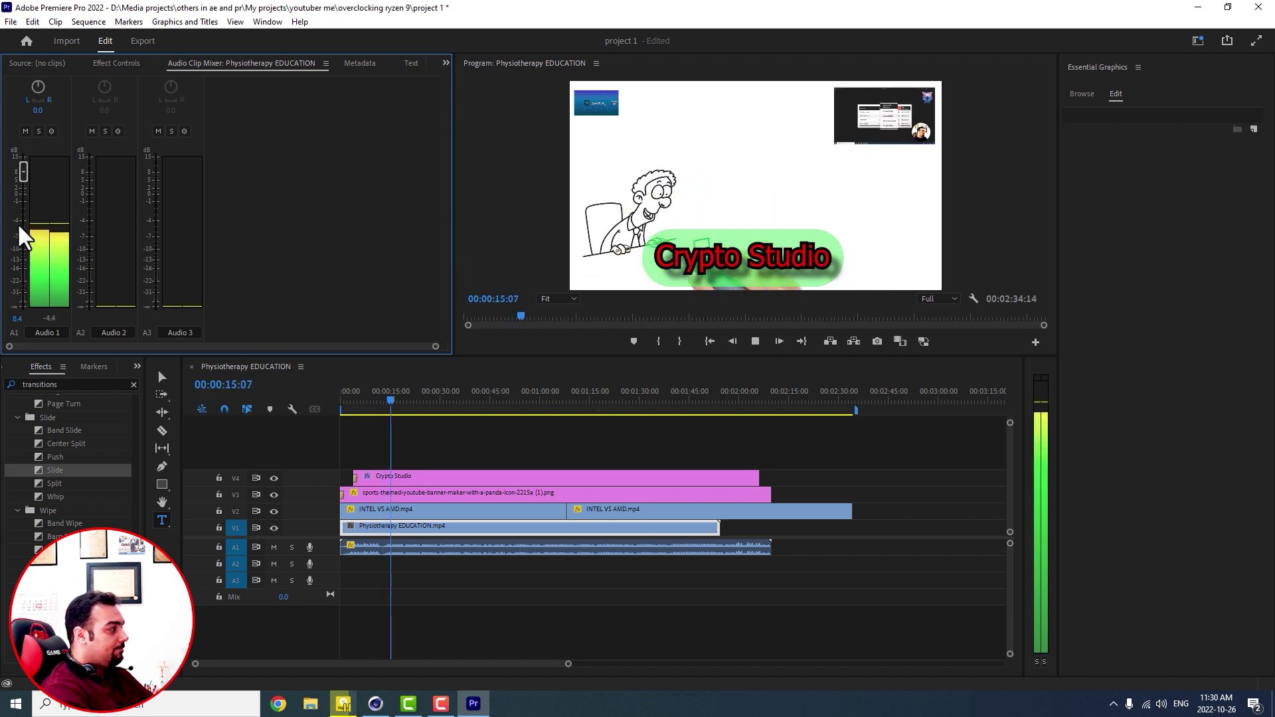
key(space)
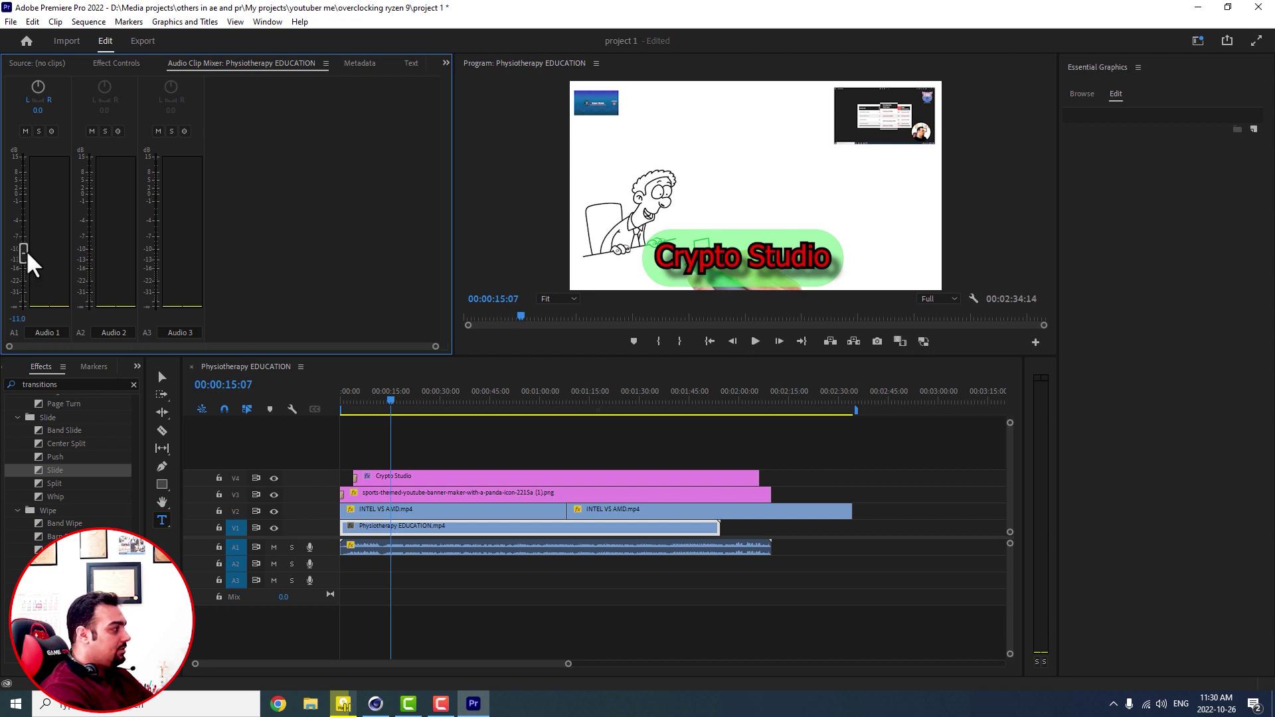
key(space)
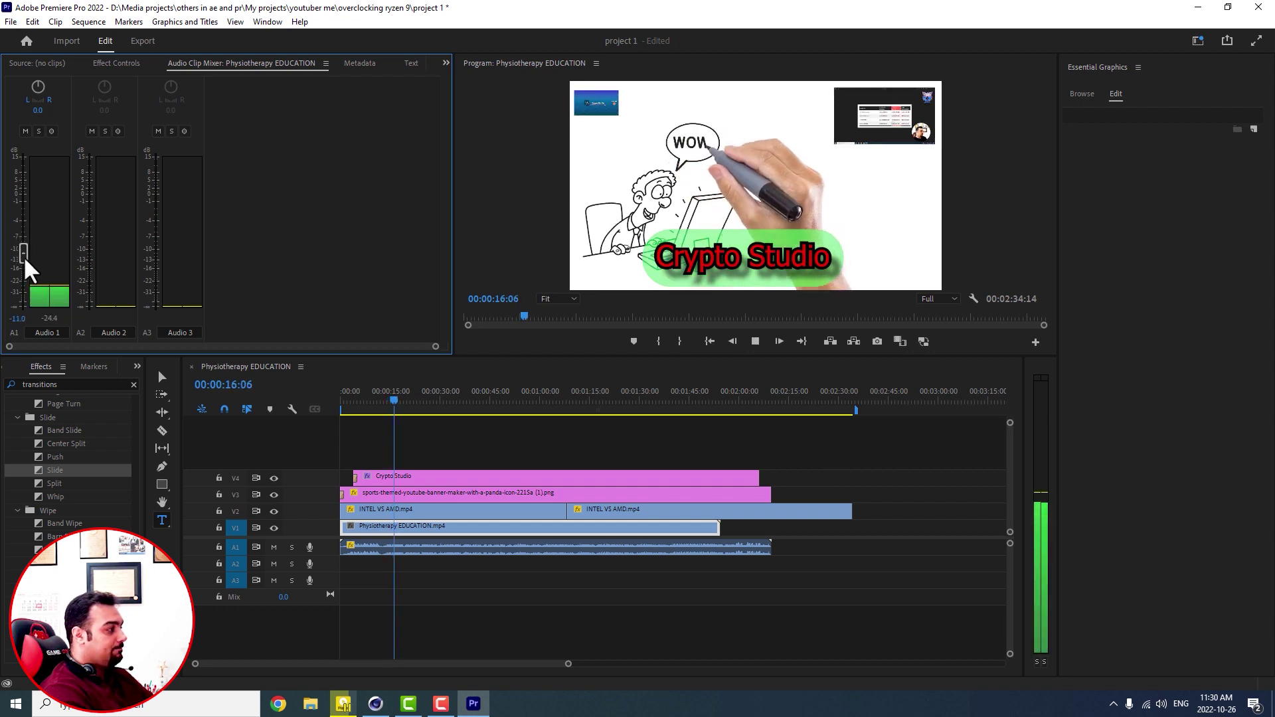
key(space)
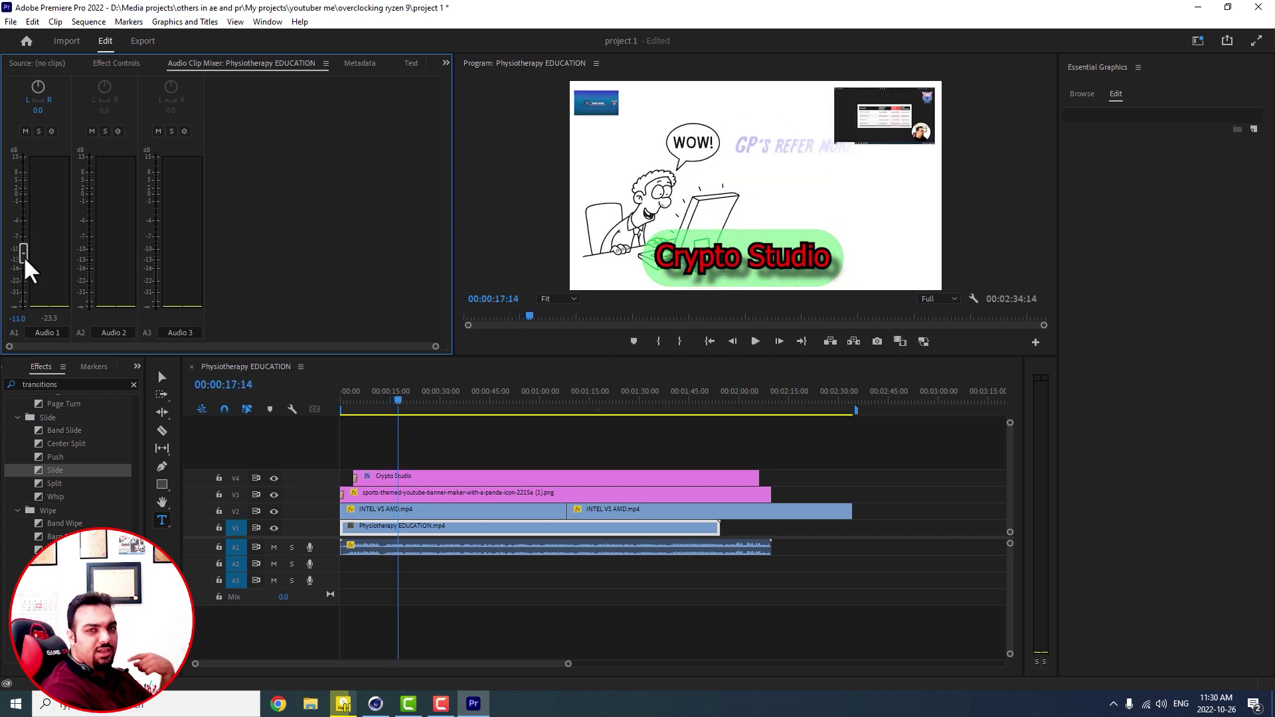